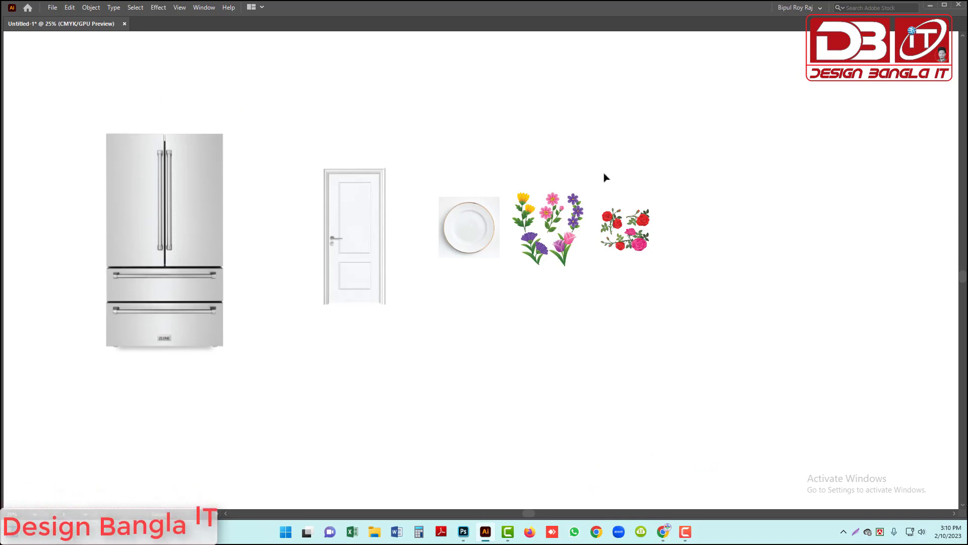
left_click_drag(76, 71, 726, 351)
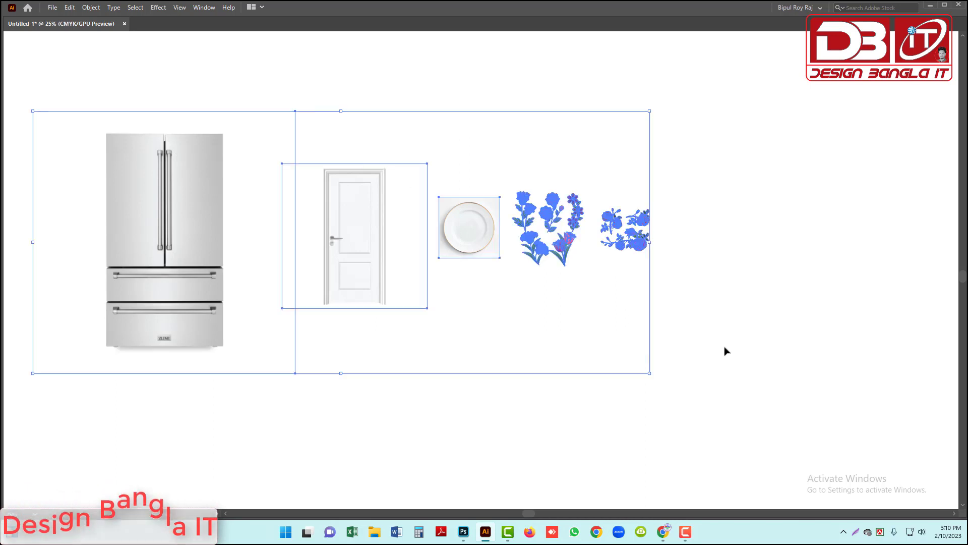
left_click(704, 318)
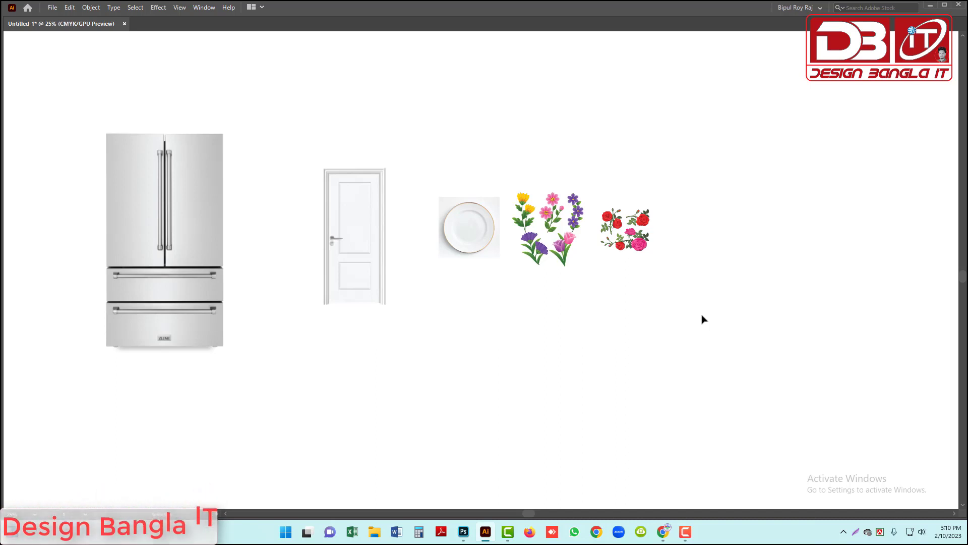
left_click_drag(758, 344, 288, 147)
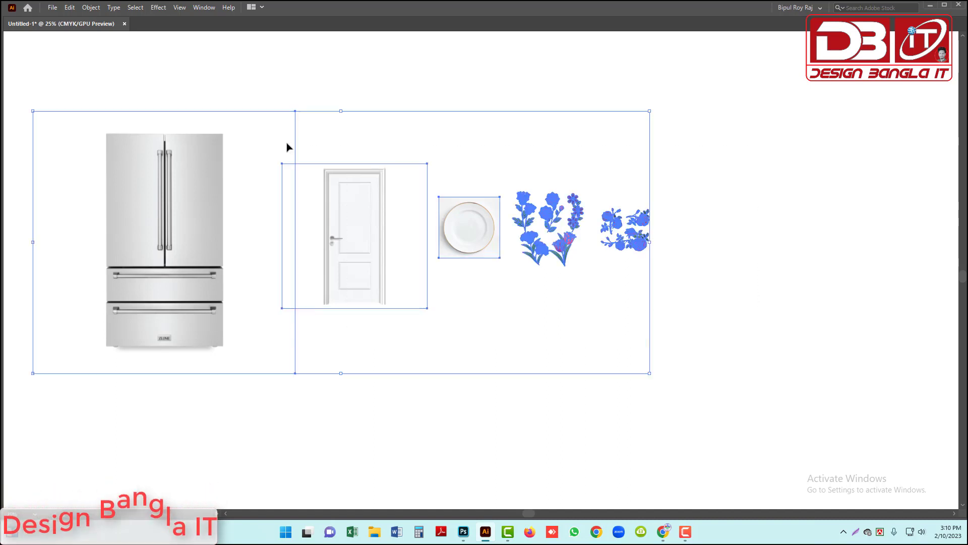
left_click(409, 133)
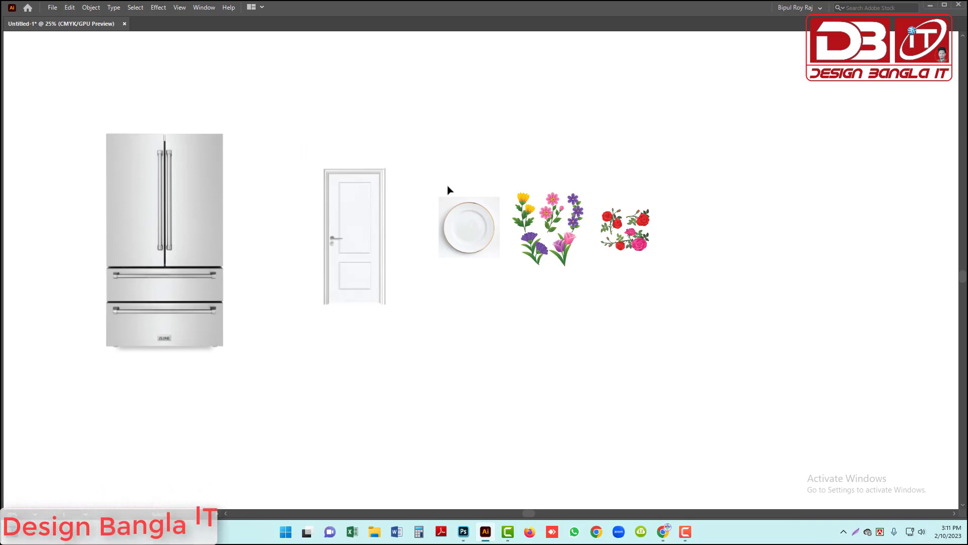
Move the plate image to the empty area below the flower artwork, enlarge it proportionally and deselect it.
scroll(448, 190, "down", 2)
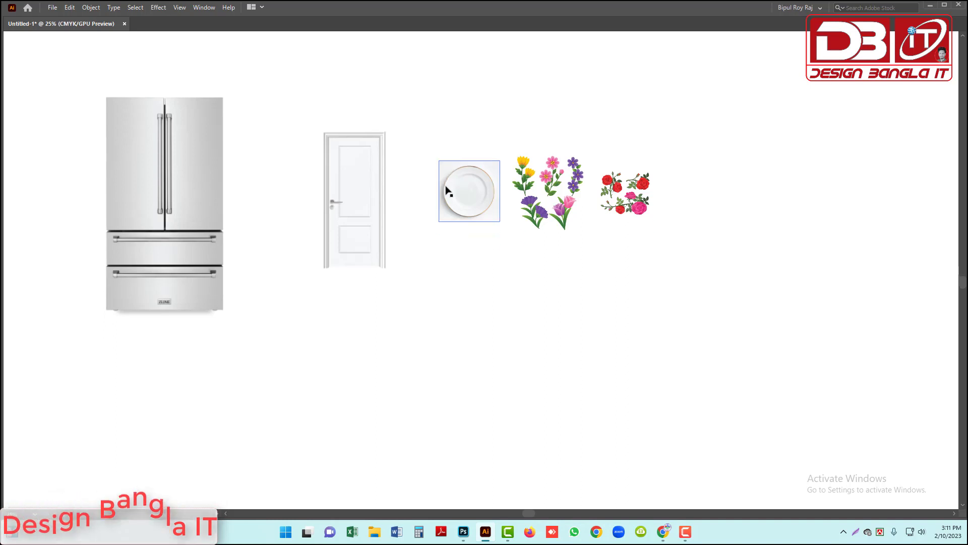
left_click(471, 188)
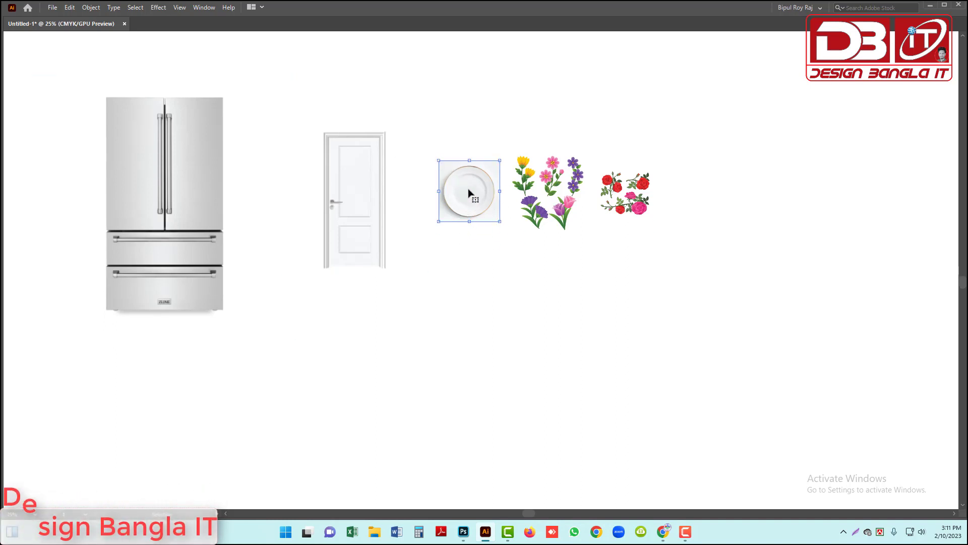
left_click_drag(469, 189, 475, 319)
key("z")
left_click(318, 204)
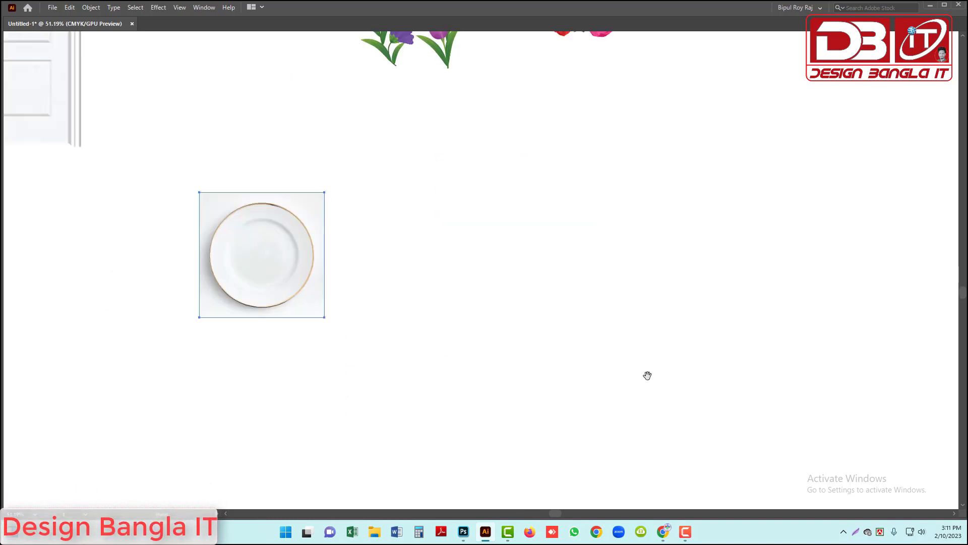
key("v")
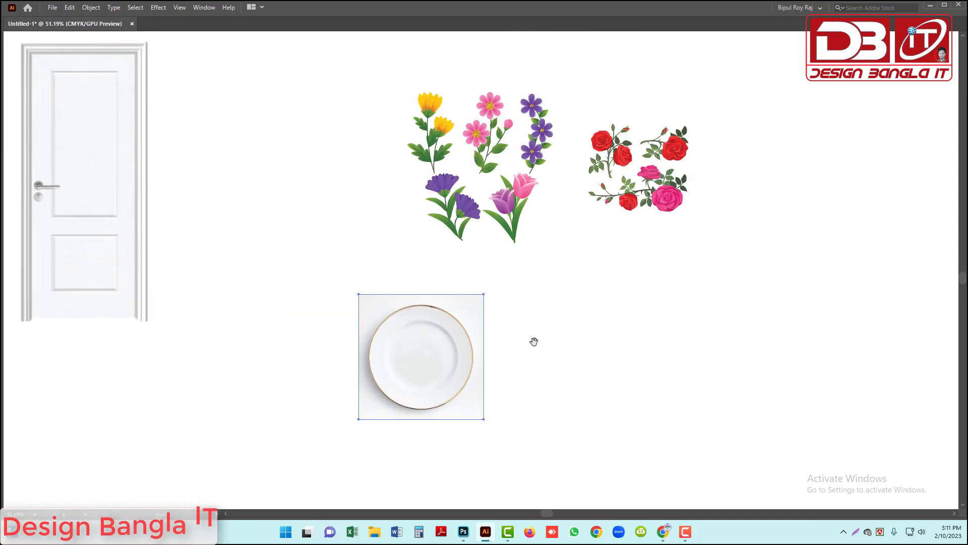
left_click_drag(485, 356, 527, 367)
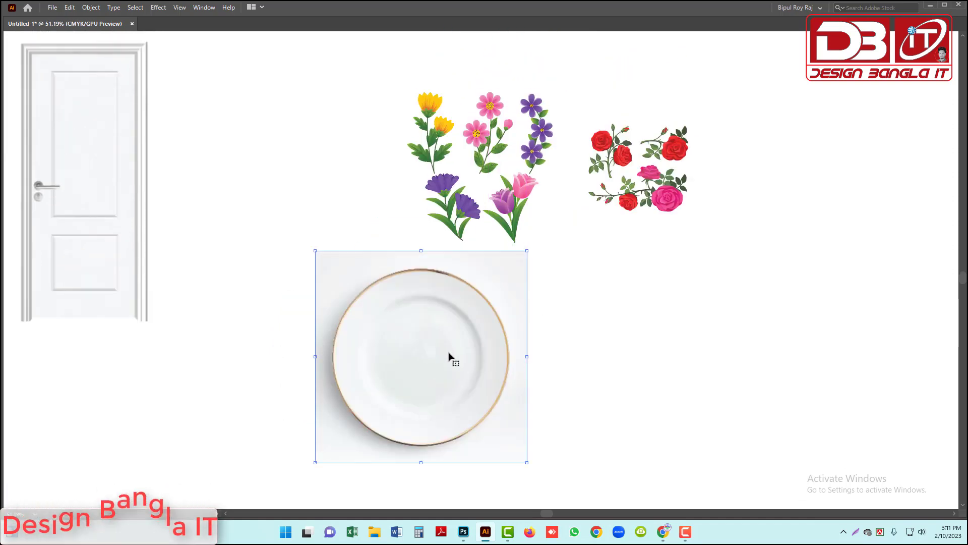
left_click_drag(450, 356, 346, 351)
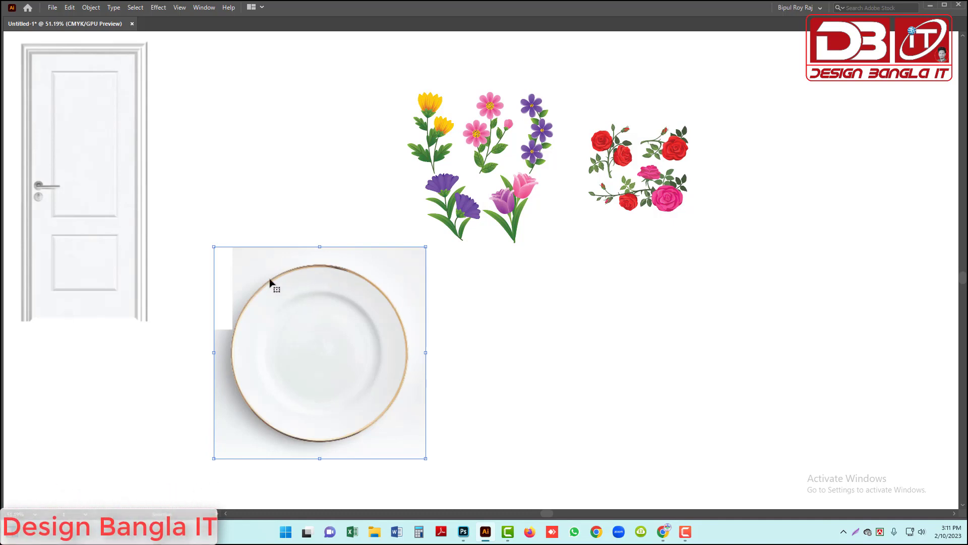
left_click_drag(264, 339, 330, 353)
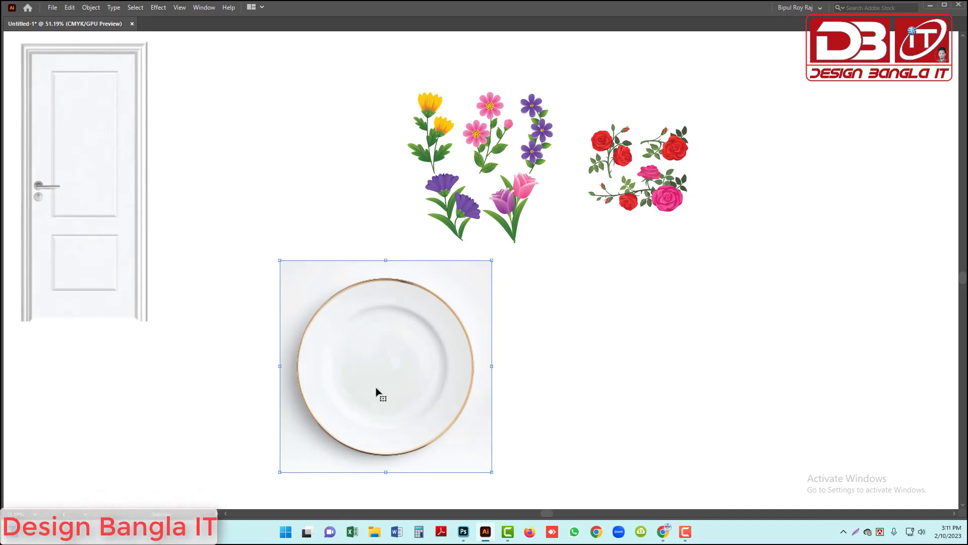
key("ctrl+shift+a")
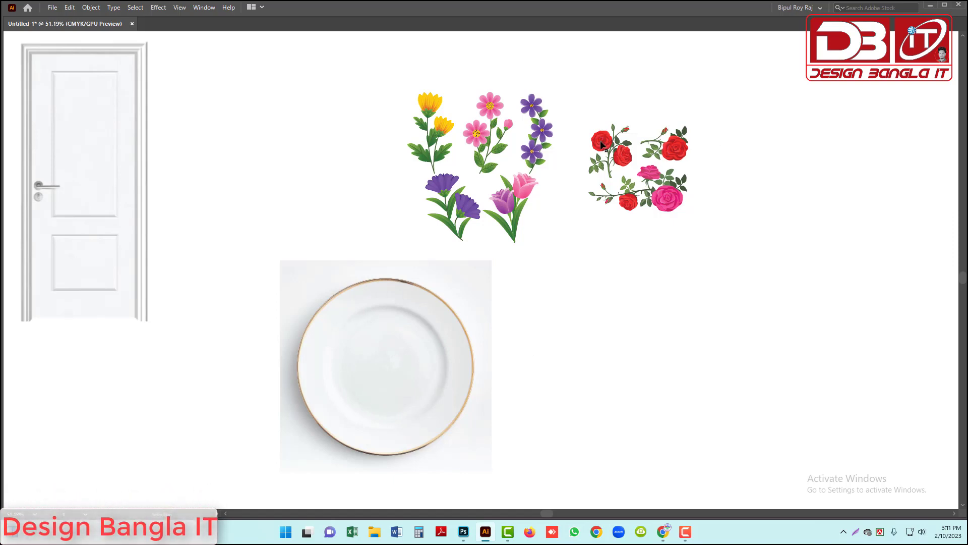
Move the upright red rose group with two blooms onto the centre of the plate and deselect it.
left_click_drag(613, 147, 393, 358)
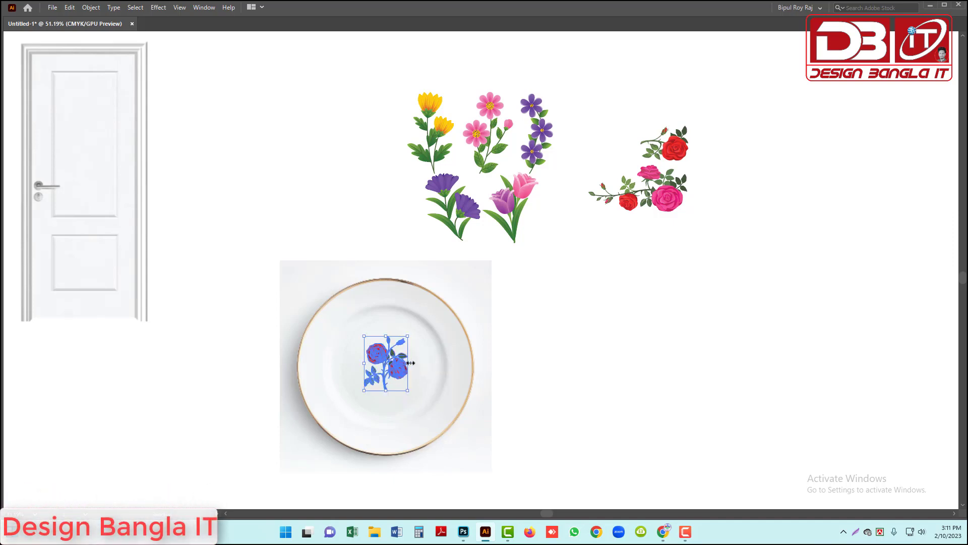
left_click(439, 357)
key("ctrl+plus")
left_click(433, 298)
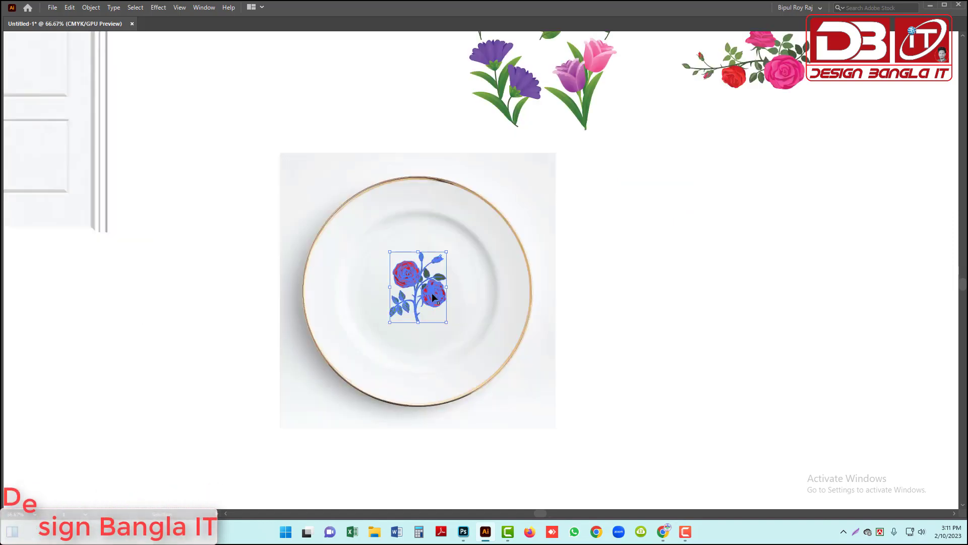
left_click(479, 288)
Place the pink flower group on the plate's upper rim, scaled down to fit between the inner ring and the gold edge.
left_click_drag(501, 287, 461, 311)
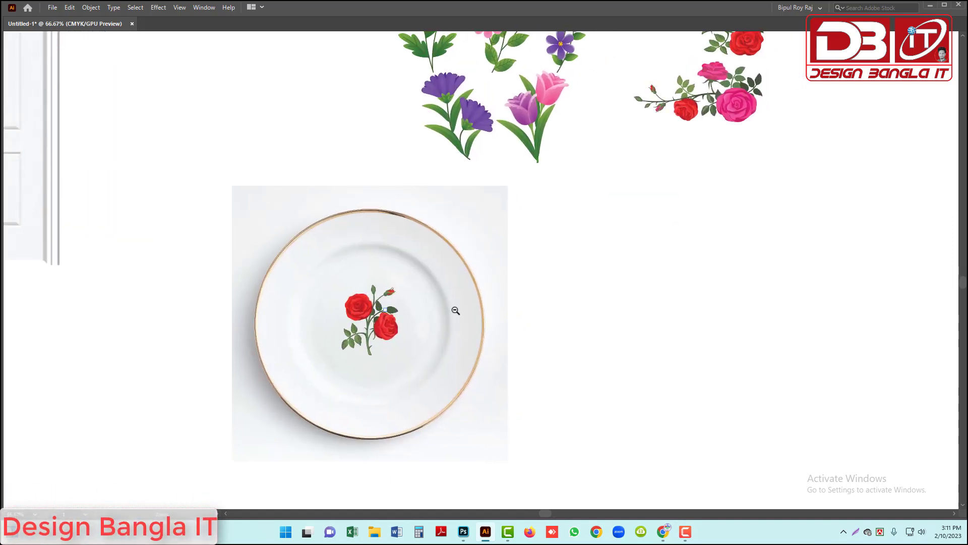
left_click(456, 311, "alt")
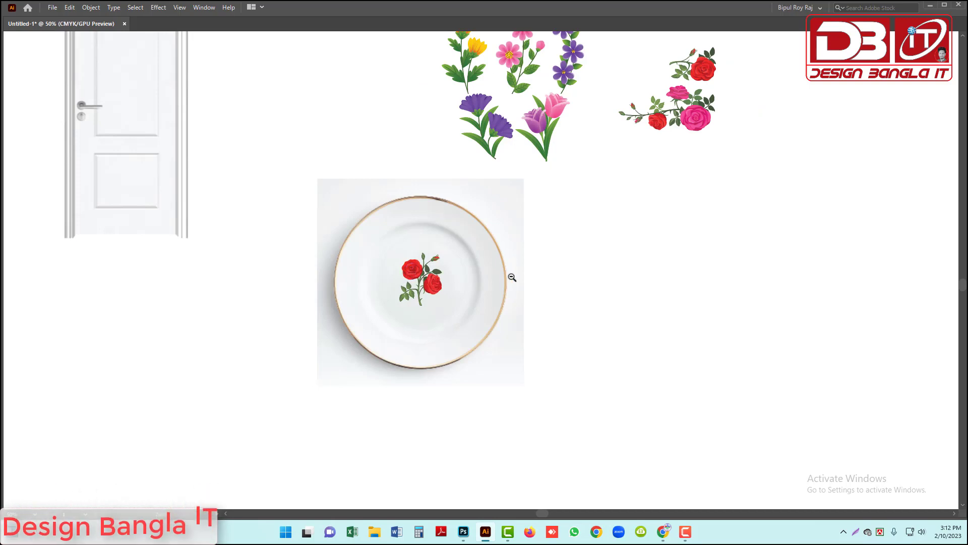
left_click(512, 277, "alt")
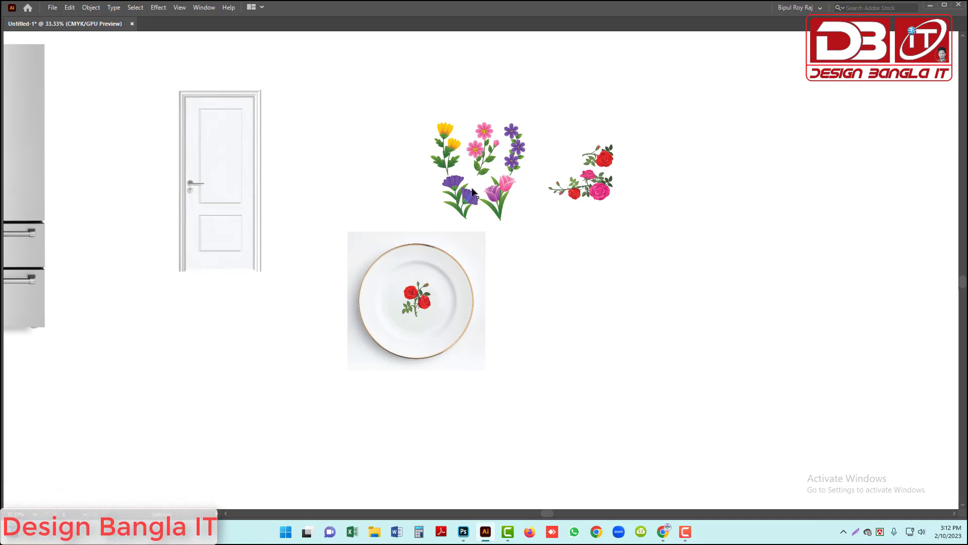
key("a")
key("ctrl+equal")
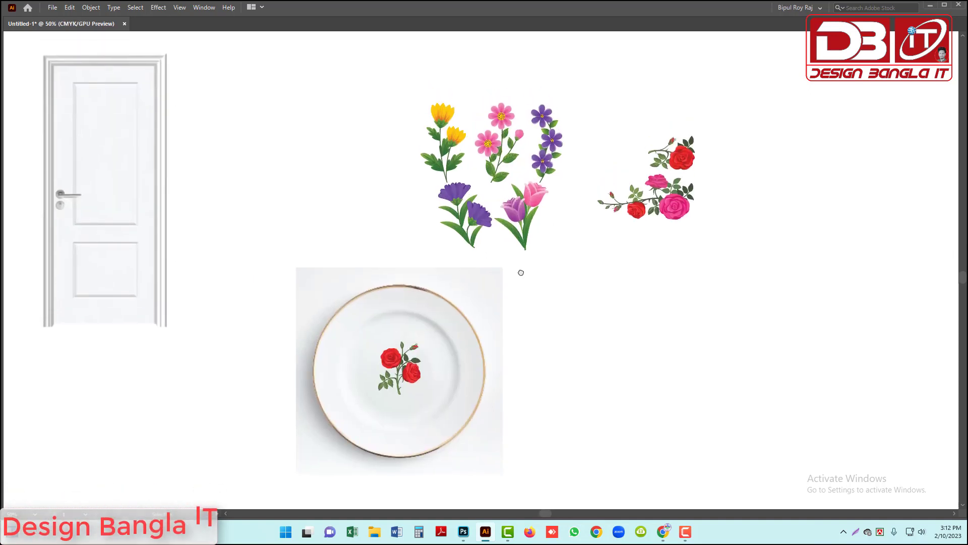
left_click(498, 148)
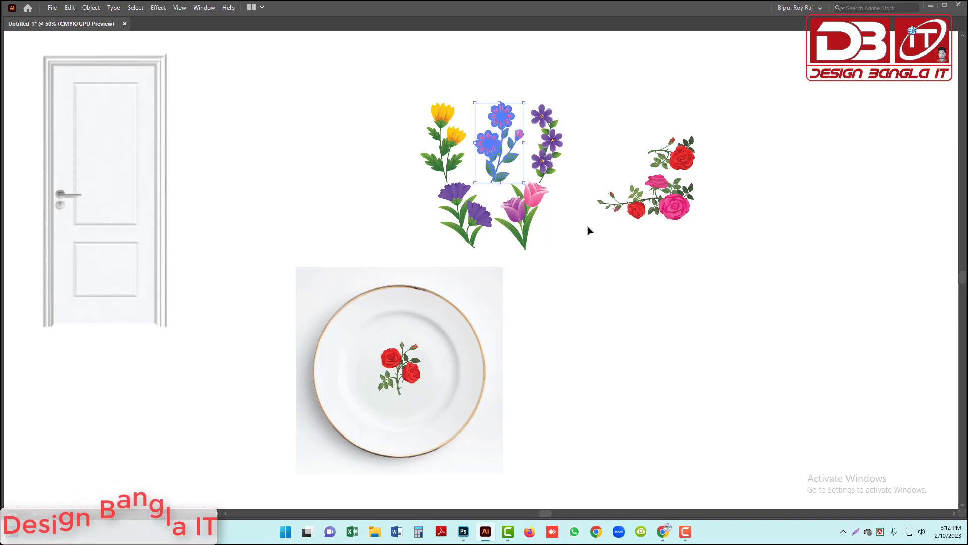
left_click_drag(487, 149, 461, 257)
key("ctrl+equal")
key("ctrl+equal")
key("ctrl+equal")
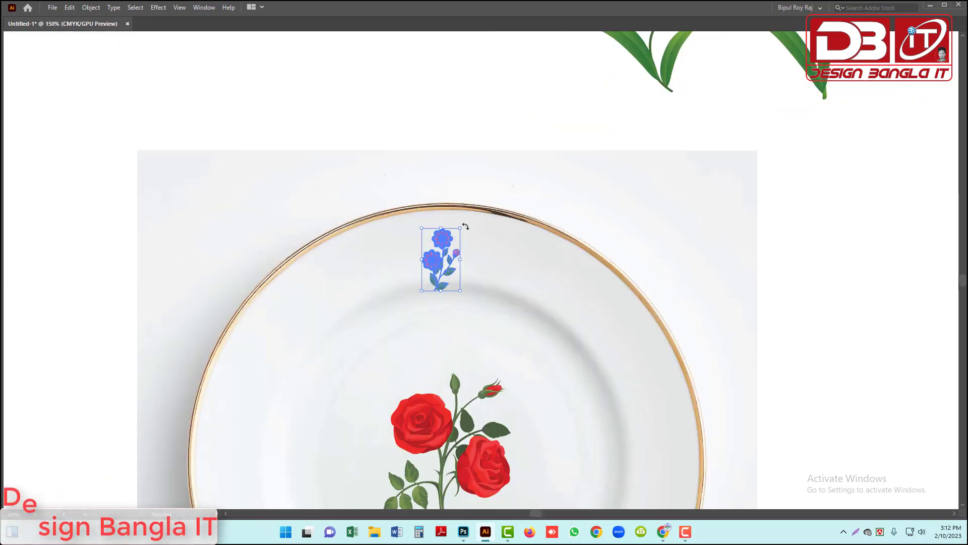
Show the hidden panels and rotate the pink flower group clockwise so it slants along the plate's upper rim.
key("Tab")
left_click_drag(464, 243, 487, 256)
left_click(554, 280)
scroll(530, 267, "down", 3)
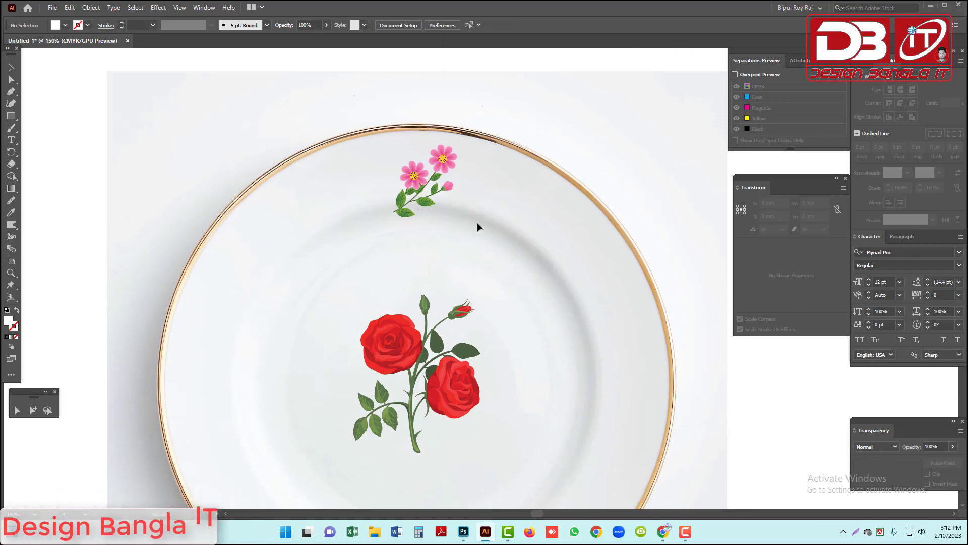
left_click(403, 210)
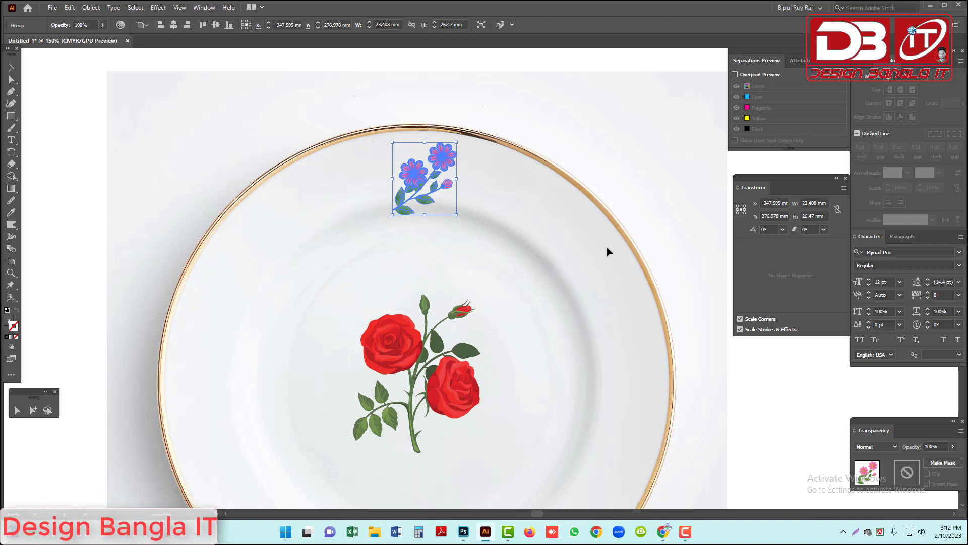
left_click(607, 286)
left_click(485, 228, "alt")
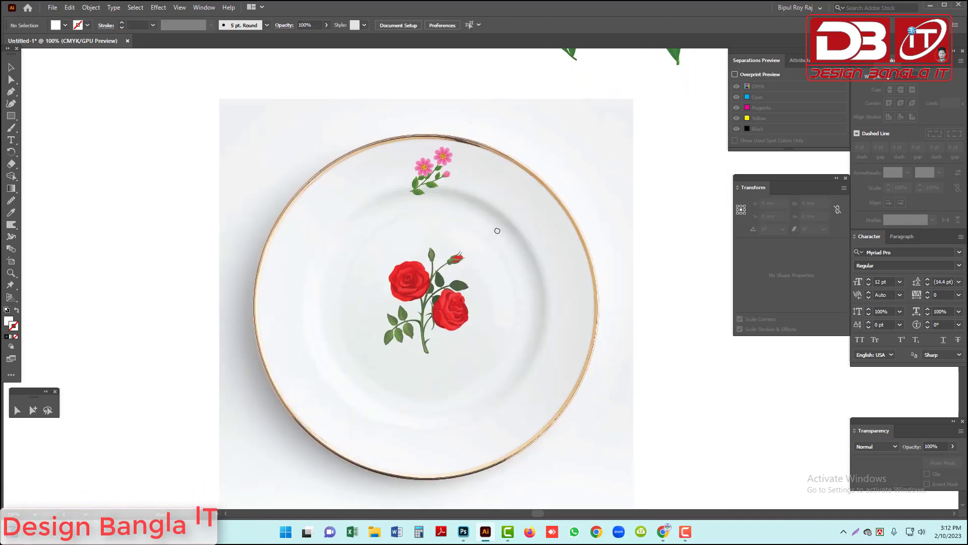
Try placing copies of the pink flower group by hand around the plate's rim, and undo the copies.
left_click_drag(445, 171, 473, 182)
left_click_drag(472, 181, 560, 364)
key("ctrl+z")
key("ctrl+z")
key("ctrl+z")
key("ctrl+z")
key("ctrl+z")
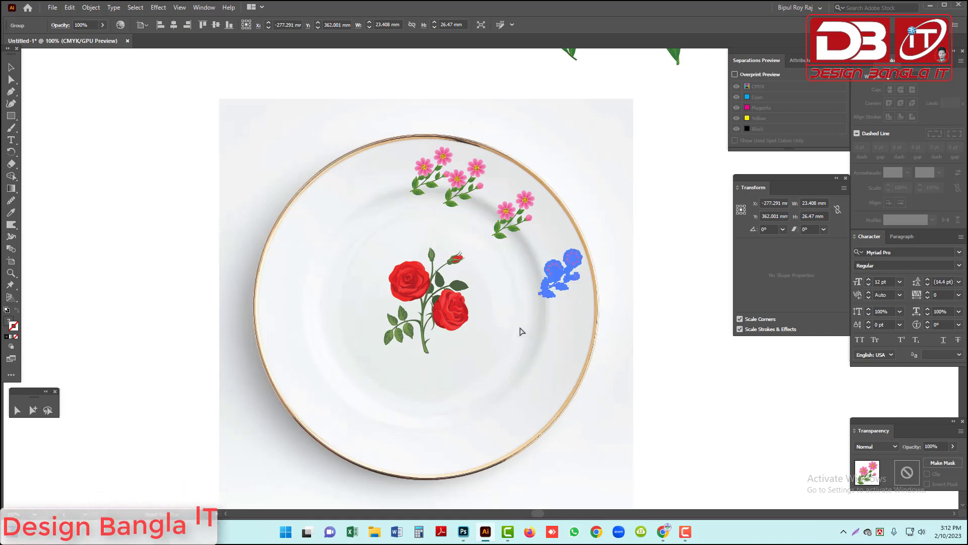
Try a vertical Reflect of the pink flower group with the preview on, and cancel it.
left_click(482, 201)
left_click(422, 165)
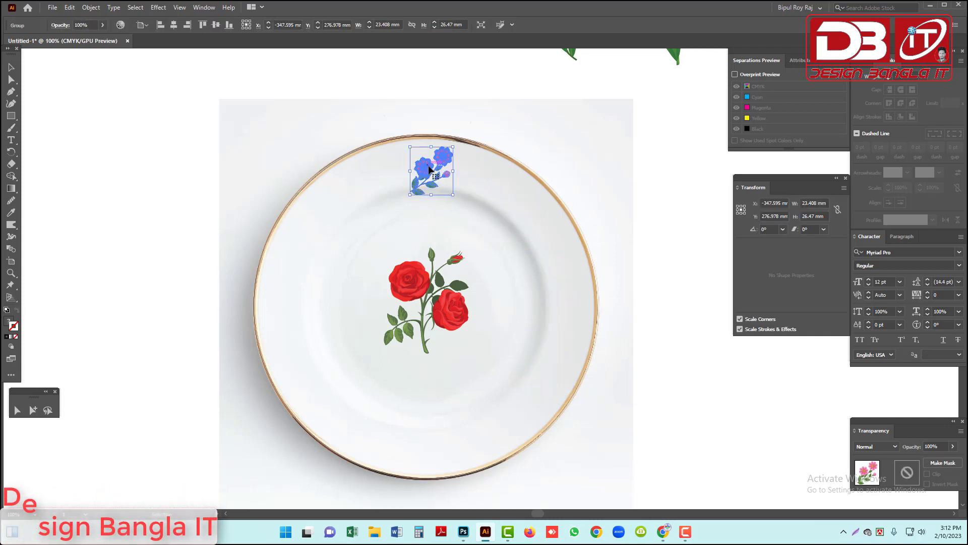
right_click(429, 169)
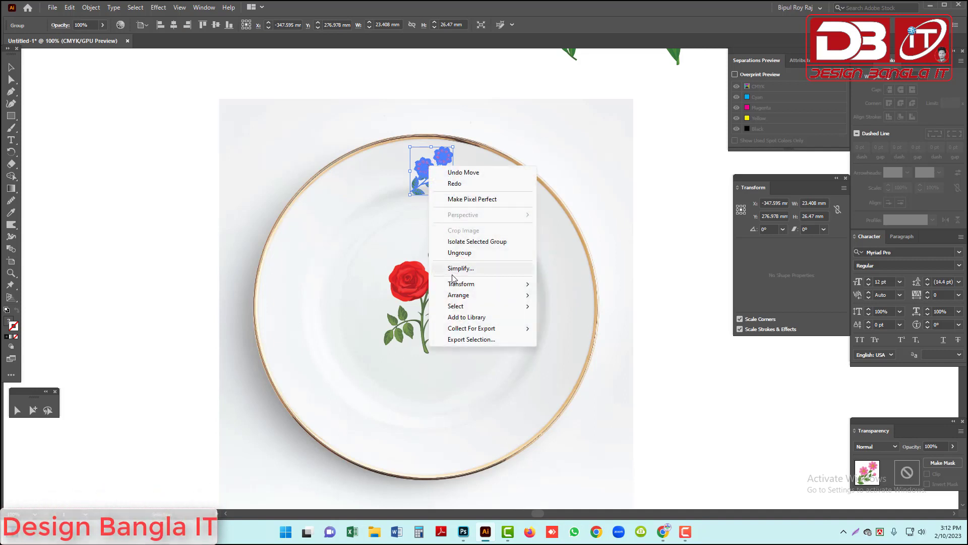
mouse_move(459, 283)
left_click(564, 323)
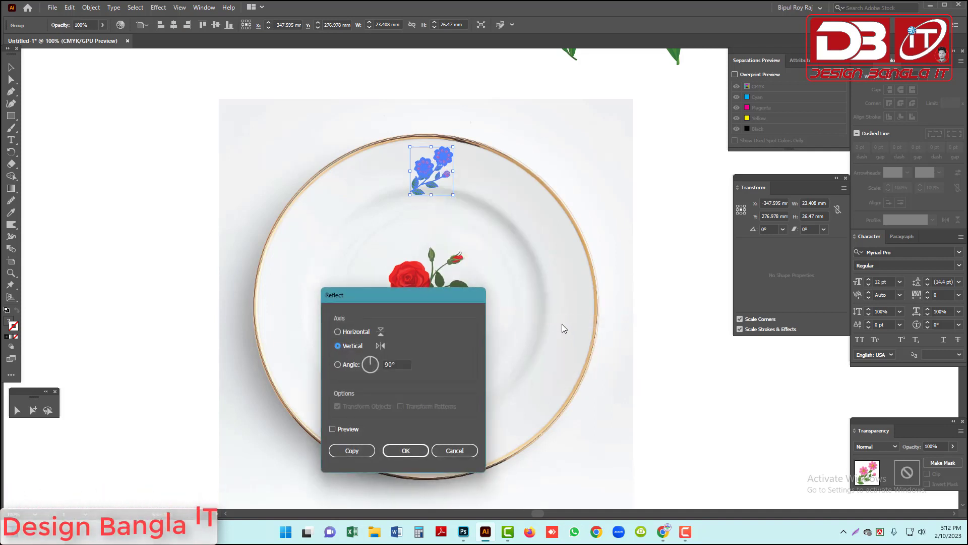
left_click(339, 430)
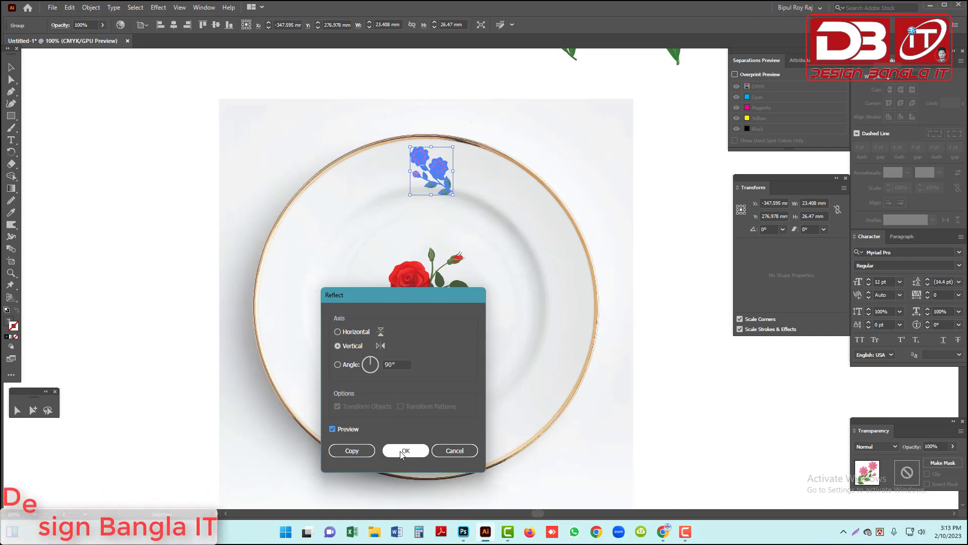
left_click(455, 451)
left_click(467, 211)
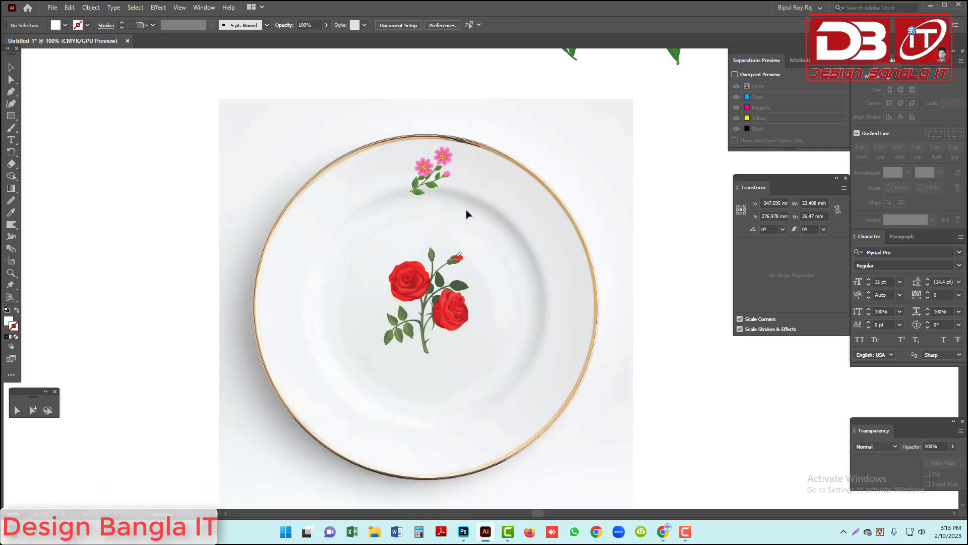
Draw a circle about 156 mm in diameter over the plate with the Ellipse tool and give it a black stroke without fill.
left_click_drag(12, 117, 60, 128)
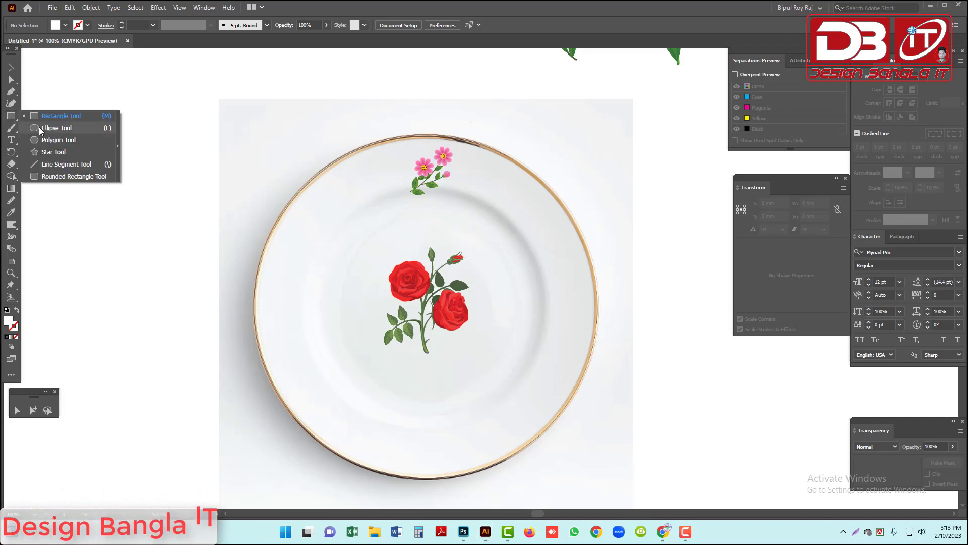
left_click_drag(429, 284, 574, 397)
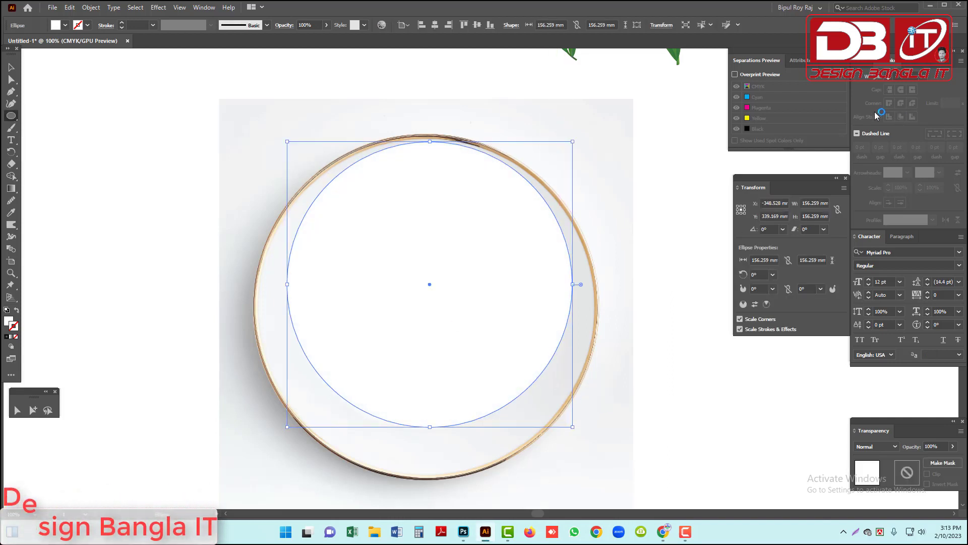
left_click(869, 64)
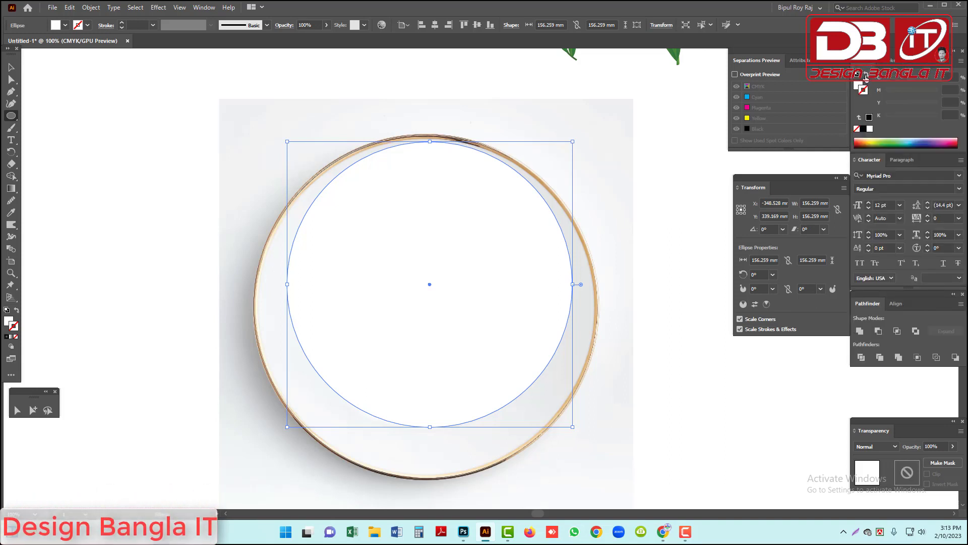
left_click(866, 76)
left_click(863, 130)
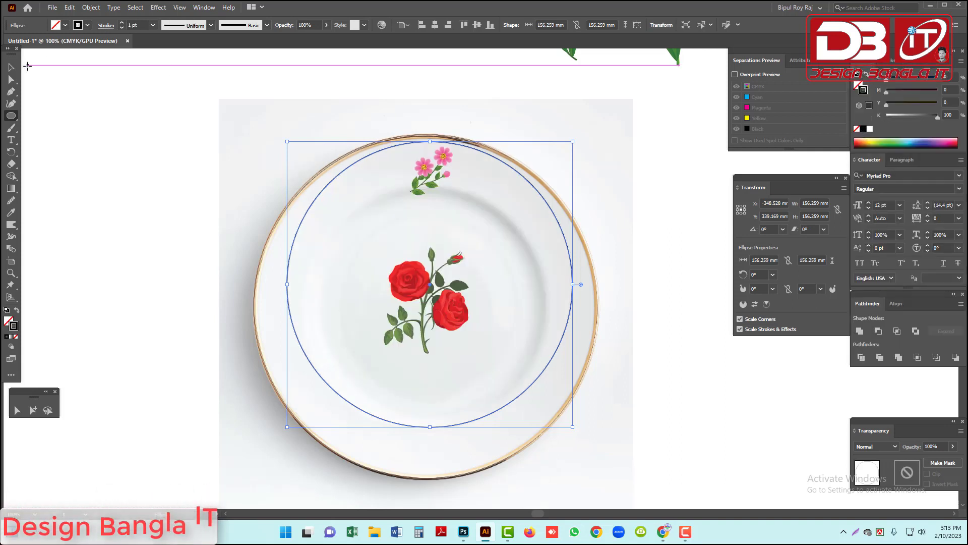
Move the circle so it is centred on the plate, and select the pink flower group on the upper rim.
left_click(11, 67)
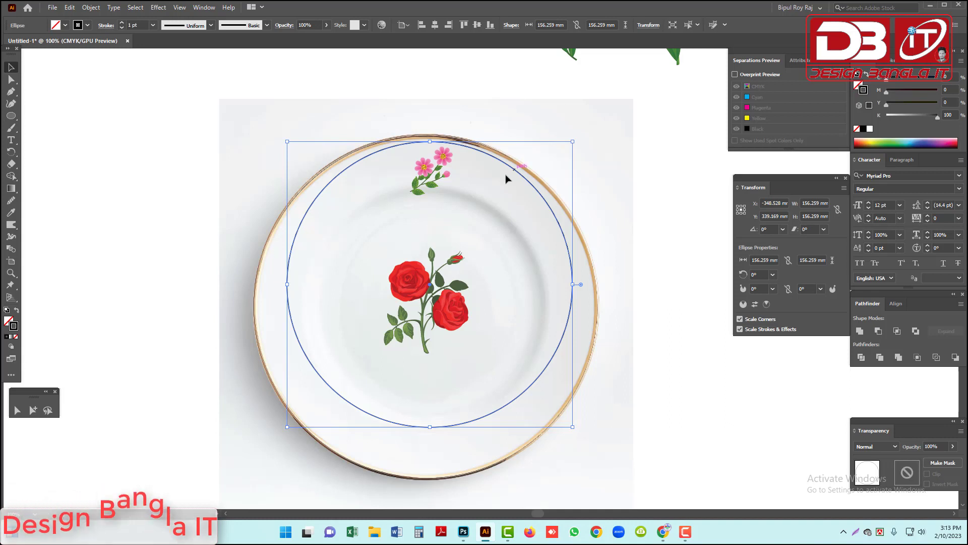
left_click_drag(494, 163, 498, 185)
left_click(437, 160)
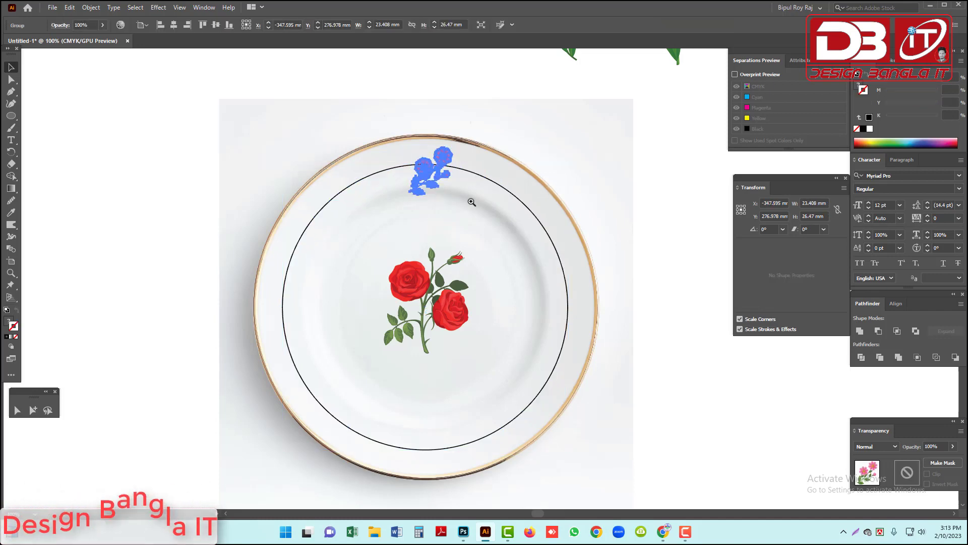
Nudge the pink flower group to the right on the upper rim, and rotate a copy of it together with the circle clockwise around the plate.
key("ctrl+=")
left_click_drag(446, 212, 453, 210)
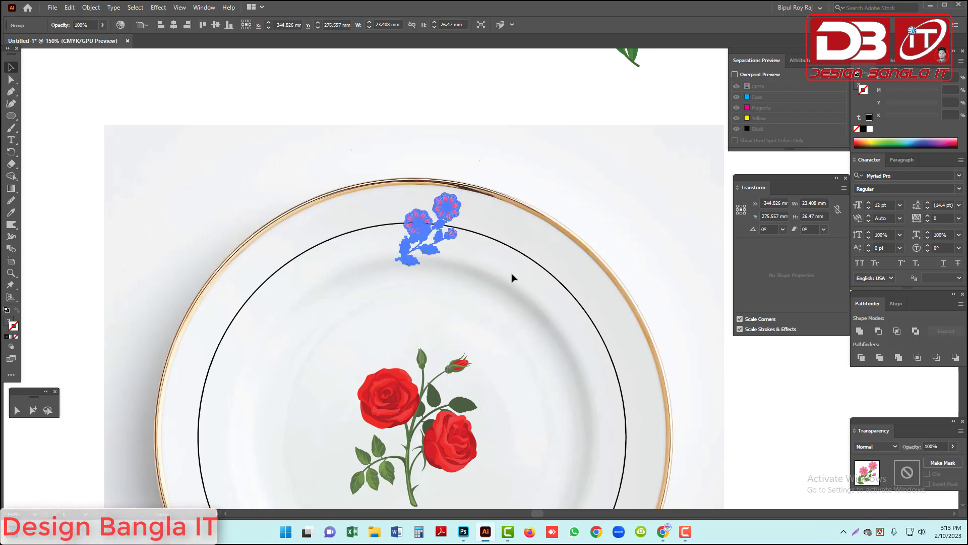
key("ctrl+minus")
left_click(390, 174, "shift")
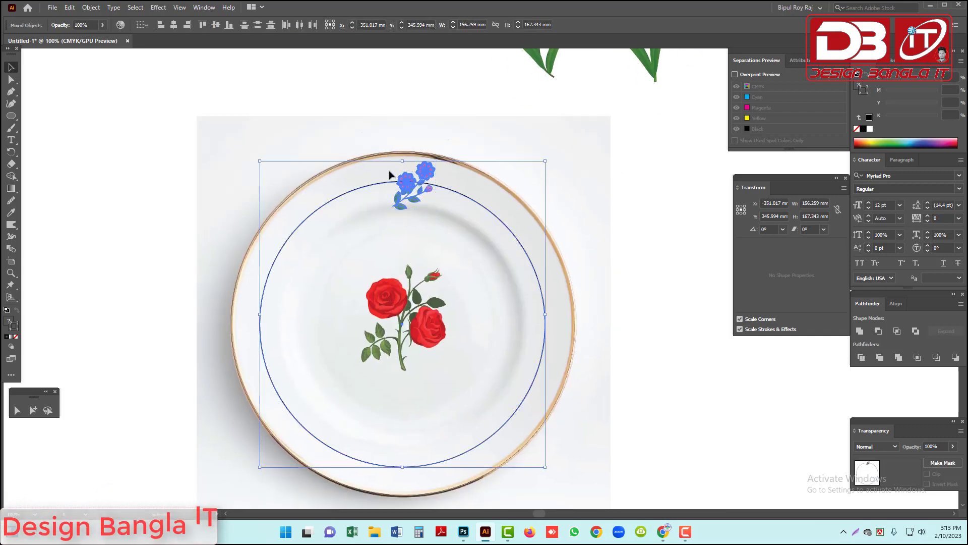
left_click(12, 152)
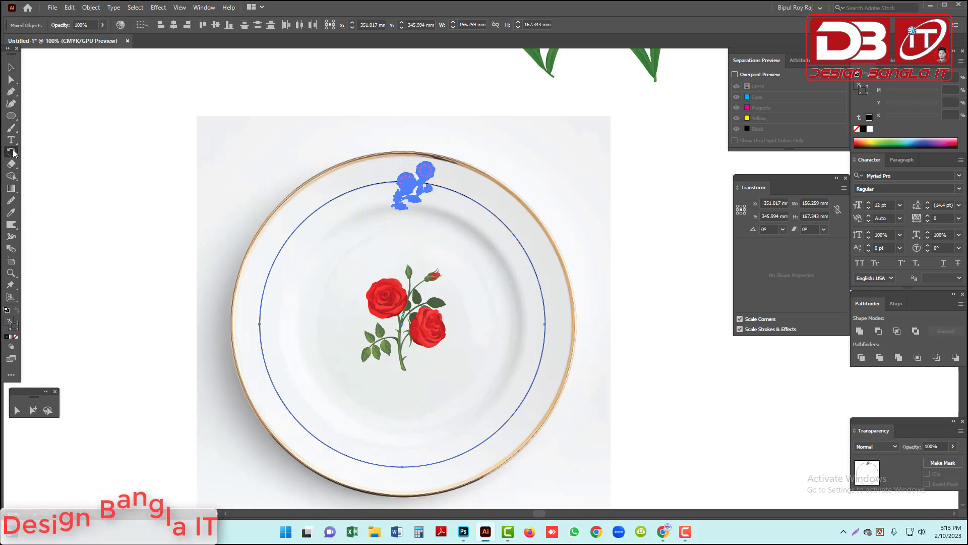
left_click_drag(419, 181, 461, 198)
left_click_drag(718, 217, 726, 217)
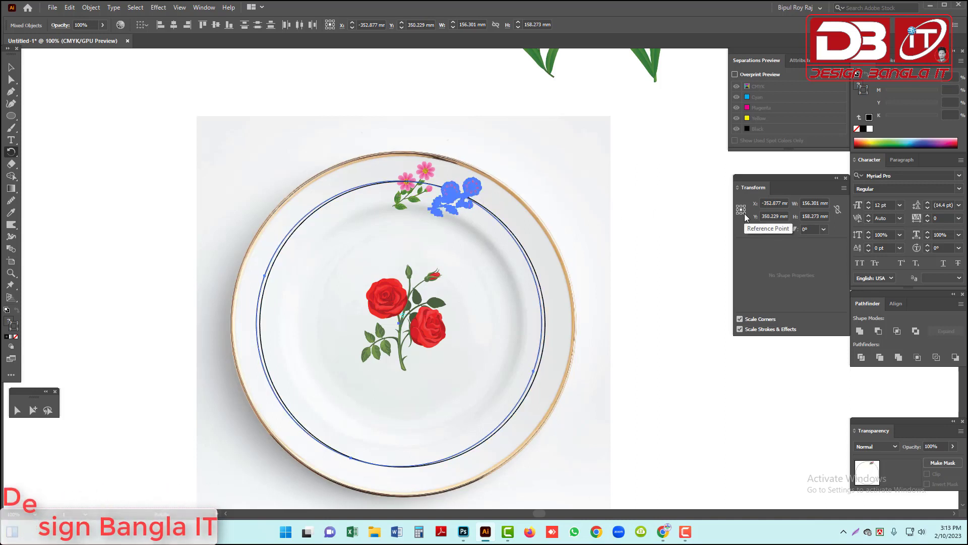
Repeat the rotated flower and circle copy all the way around the plate's rim, and undo the surplus copies overlapping the first ones.
key("ctrl+d")
key("ctrl+d")
key("ctrl+d")
key("ctrl+d")
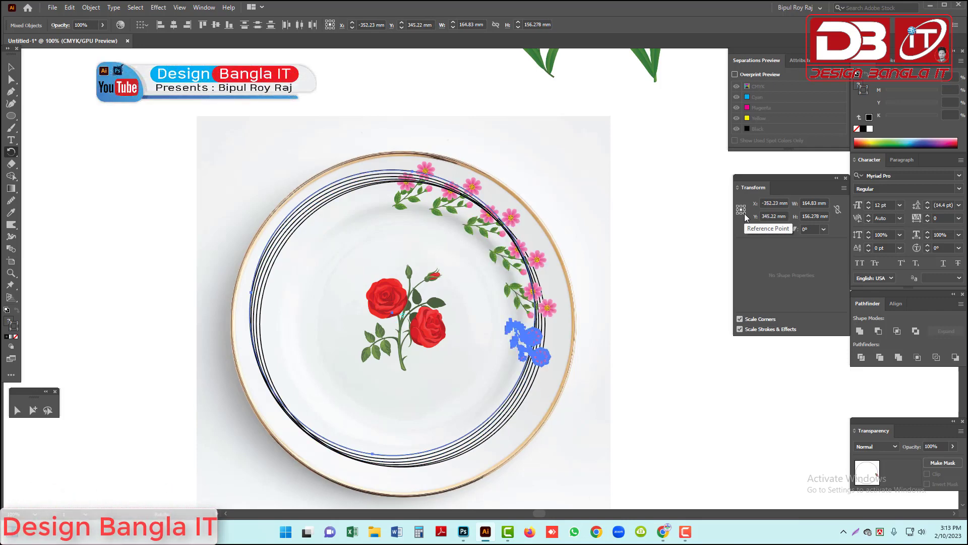
key("ctrl+d")
key("ctrl+d")
key("ctrl+d")
key("ctrl+d")
key("ctrl+d")
key("ctrl+d")
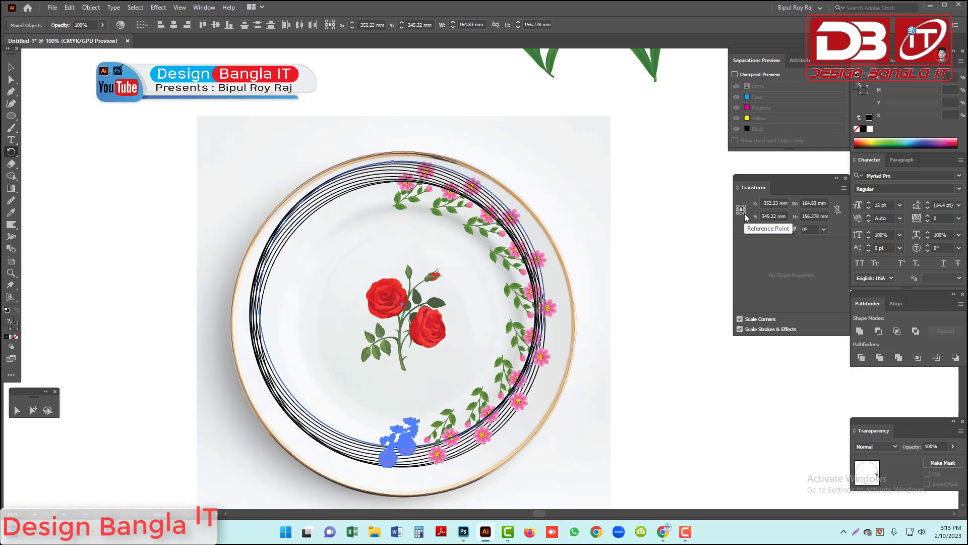
key("ctrl+d")
key("ctrl+d")
key("ctrl+d")
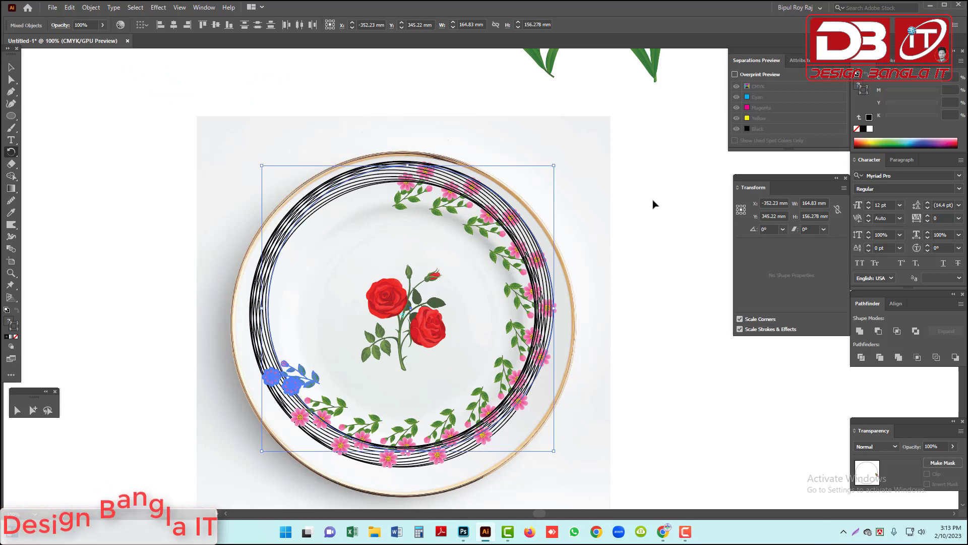
key("ctrl+d")
key("ctrl+d")
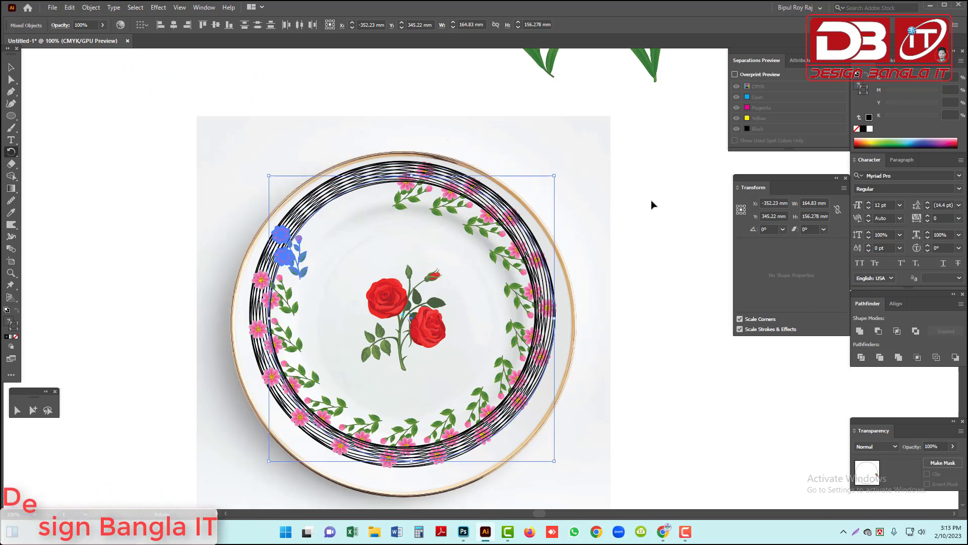
key("ctrl+d")
key("ctrl+d")
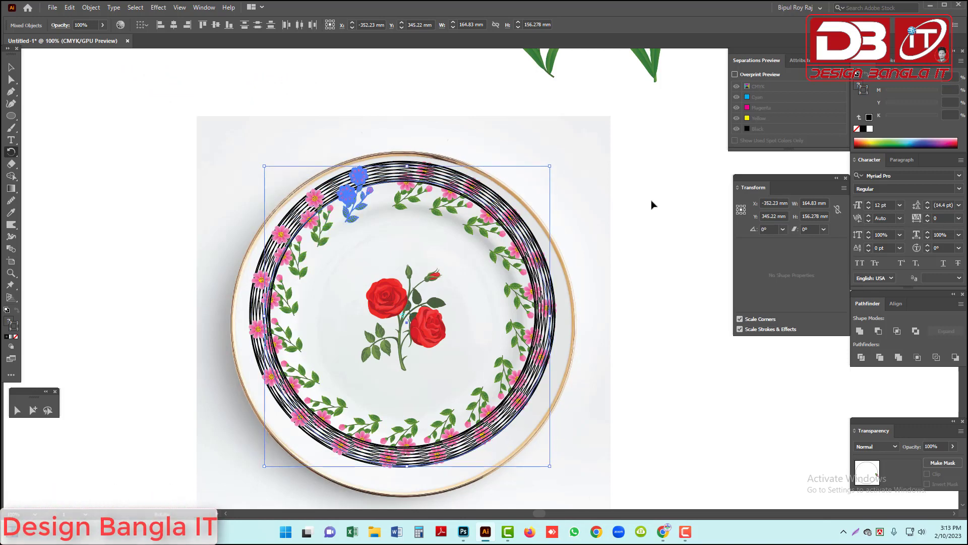
key("ctrl+d")
key("ctrl+d")
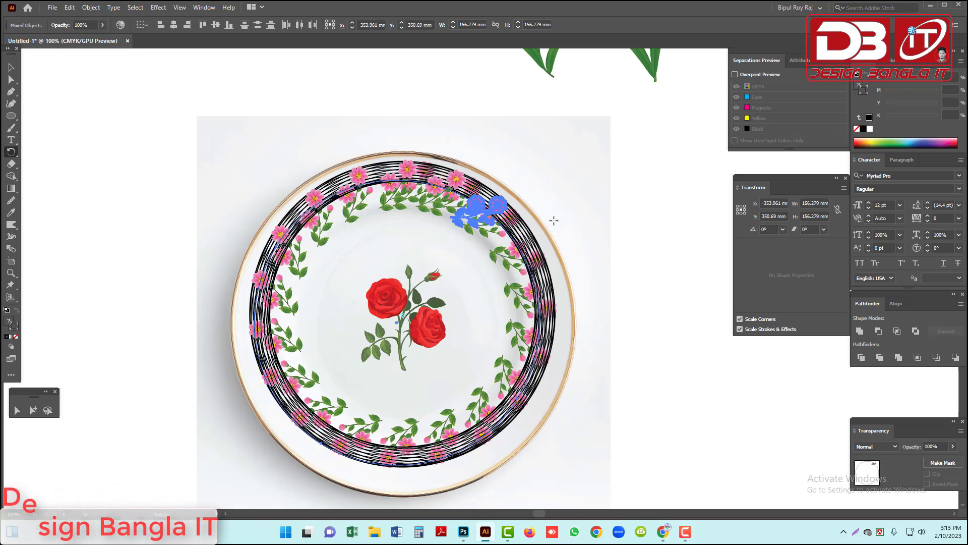
key("ctrl")
key("ctrl+z")
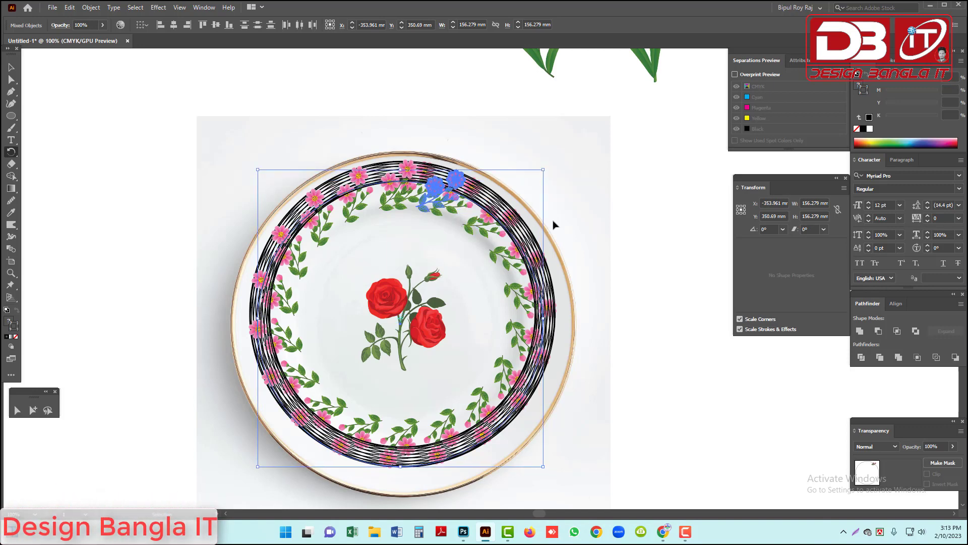
key("ctrl+z")
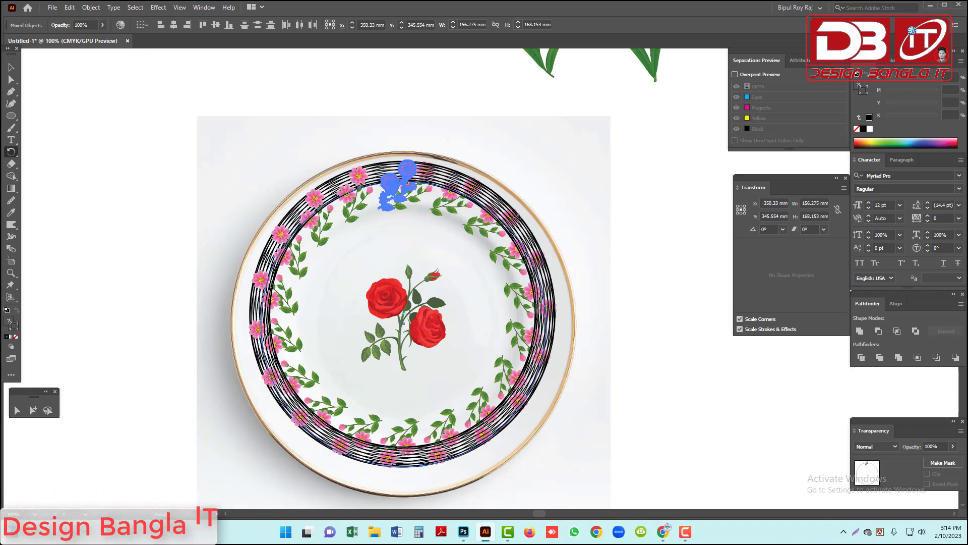
Shift the flower groups at the top of the plate's rim slightly sideways to even out their spacing.
left_click(11, 68)
left_click(450, 214)
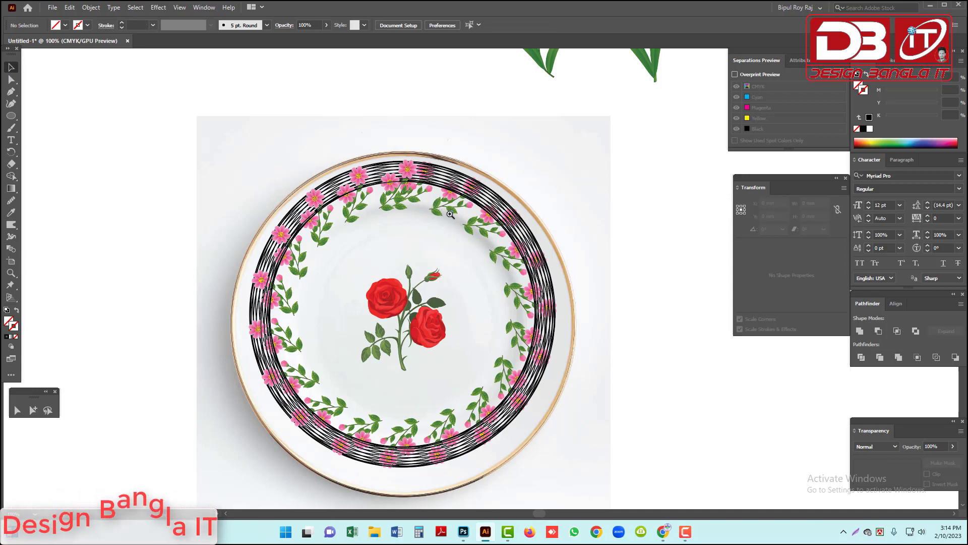
left_click(450, 214)
left_click(424, 187)
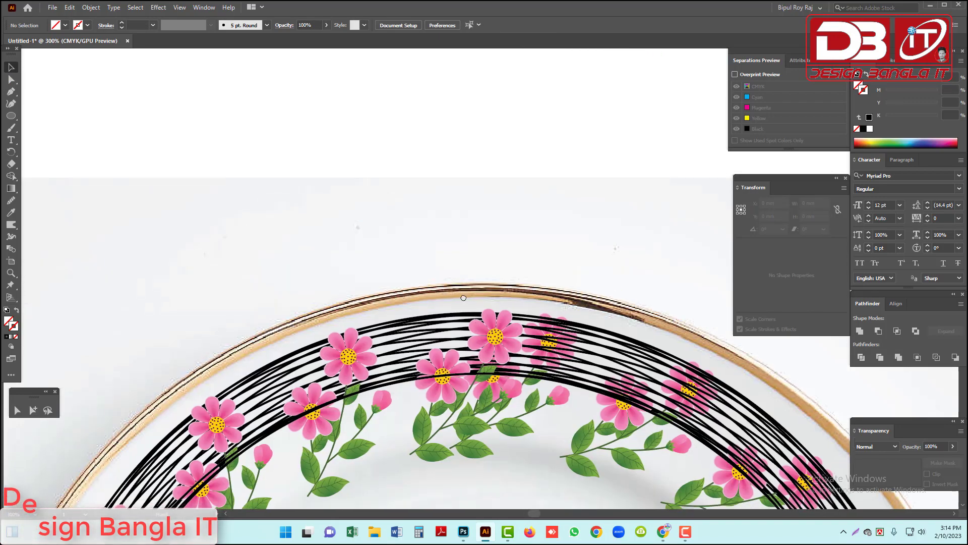
left_click(403, 167)
scroll(402, 160, "down", 1)
left_click_drag(377, 207, 347, 209)
left_click_drag(418, 224, 454, 231)
left_click(634, 92)
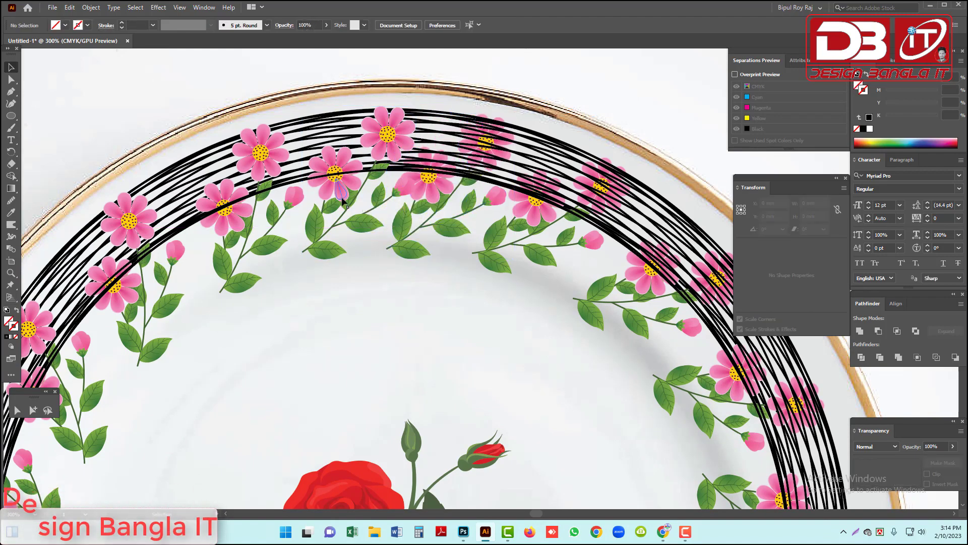
left_click_drag(343, 201, 353, 238)
left_click_drag(553, 251, 599, 229)
left_click(498, 332)
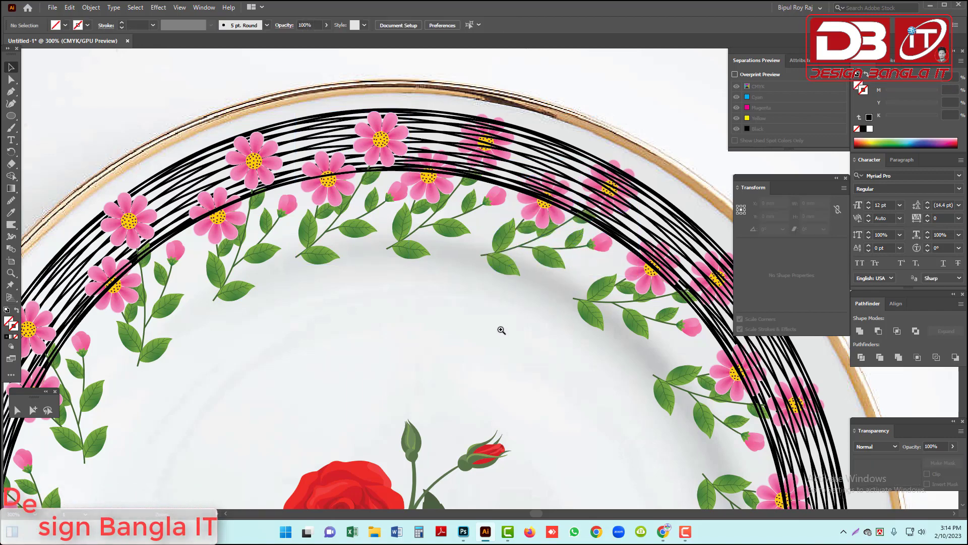
Delete all the black guide circles from the plate, and restore the flower group removed from the lower right of the rim.
left_click(501, 329, "alt")
left_click(511, 361, "alt")
left_click_drag(509, 343, 501, 274)
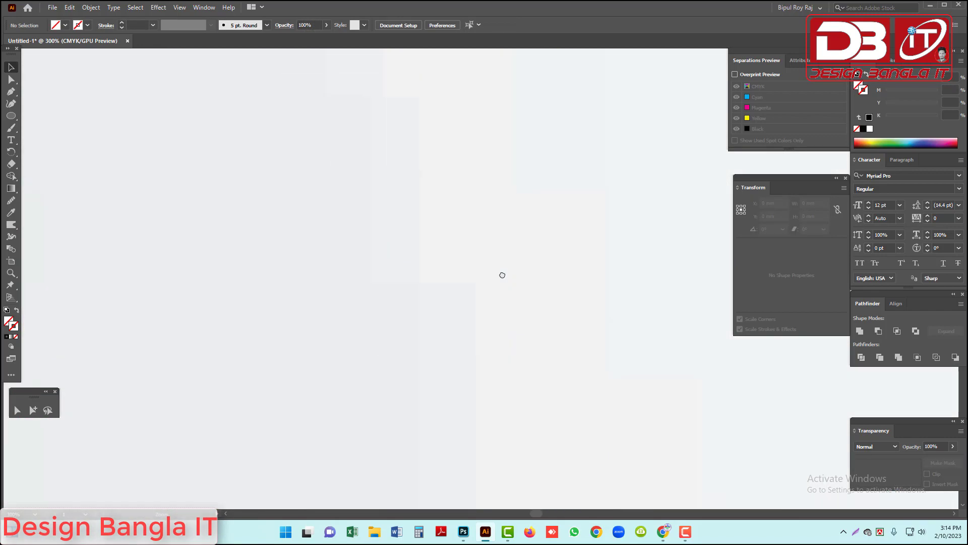
key("ctrl+0")
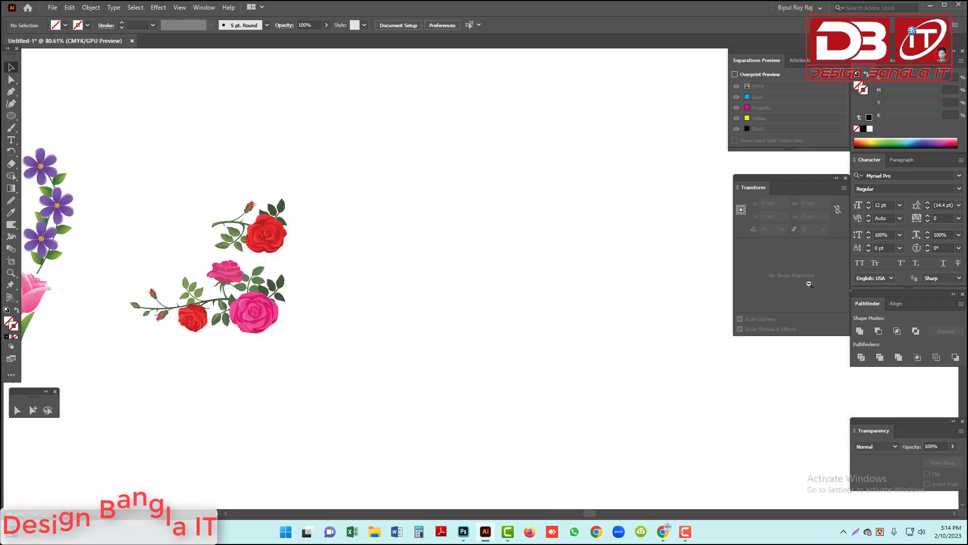
key("ctrl+1")
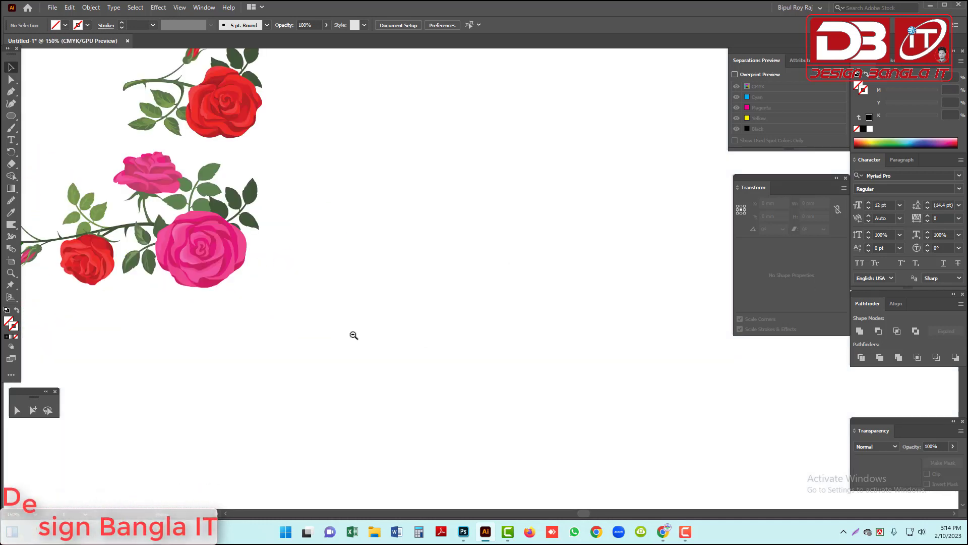
left_click(353, 335, "alt")
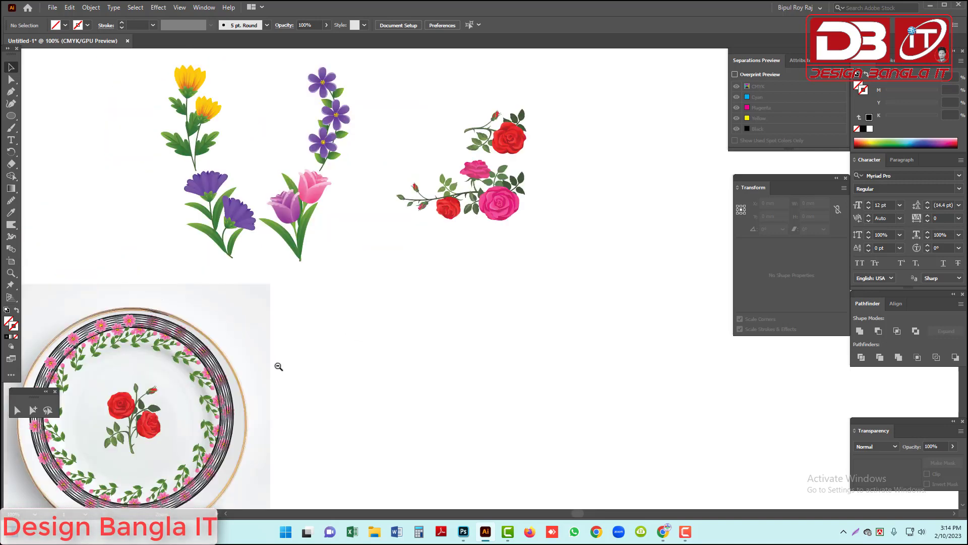
left_click(277, 365)
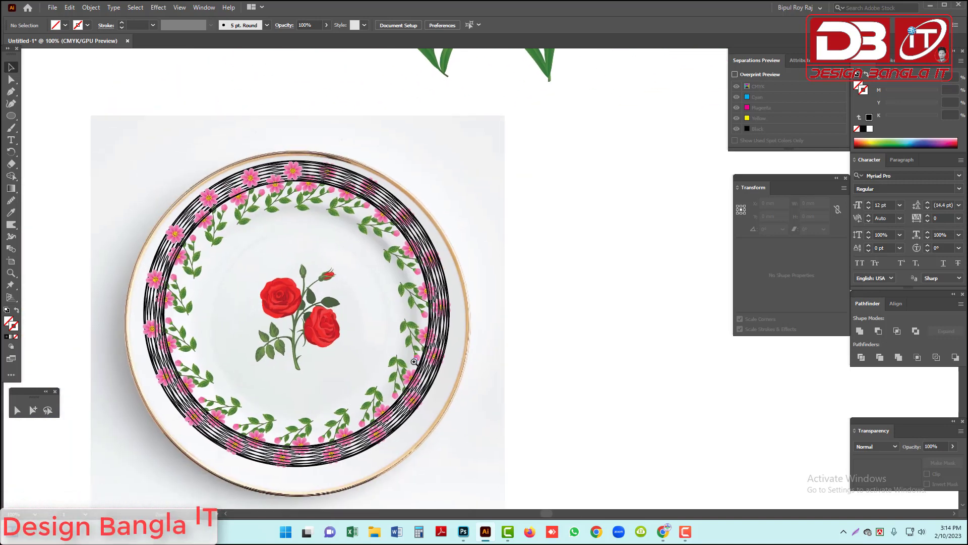
key("ctrl+plus")
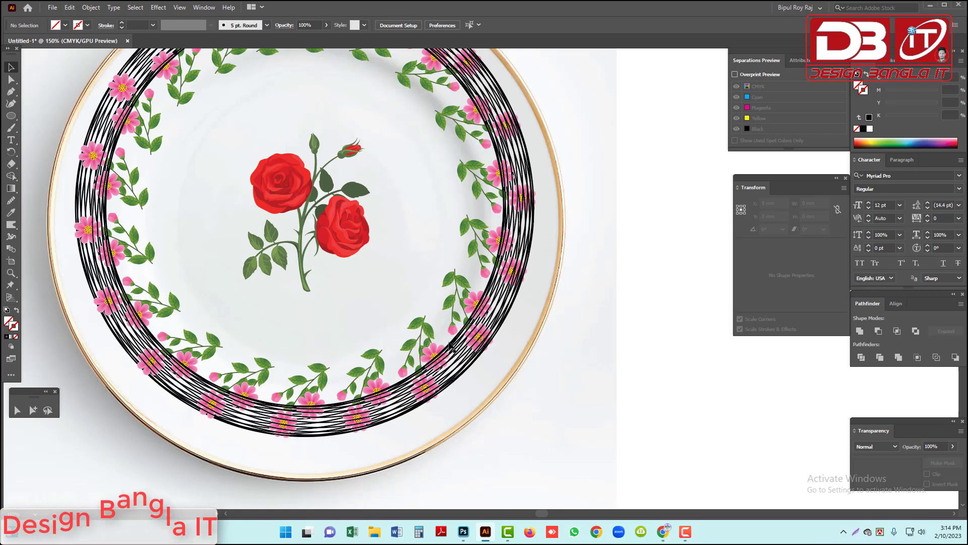
left_click(424, 330)
key("ctrl+shift+a")
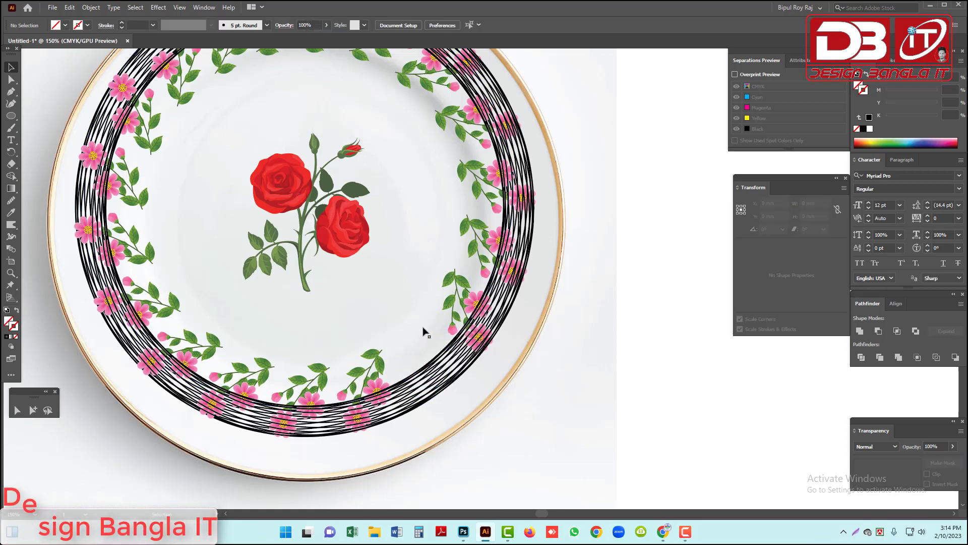
left_click(438, 416)
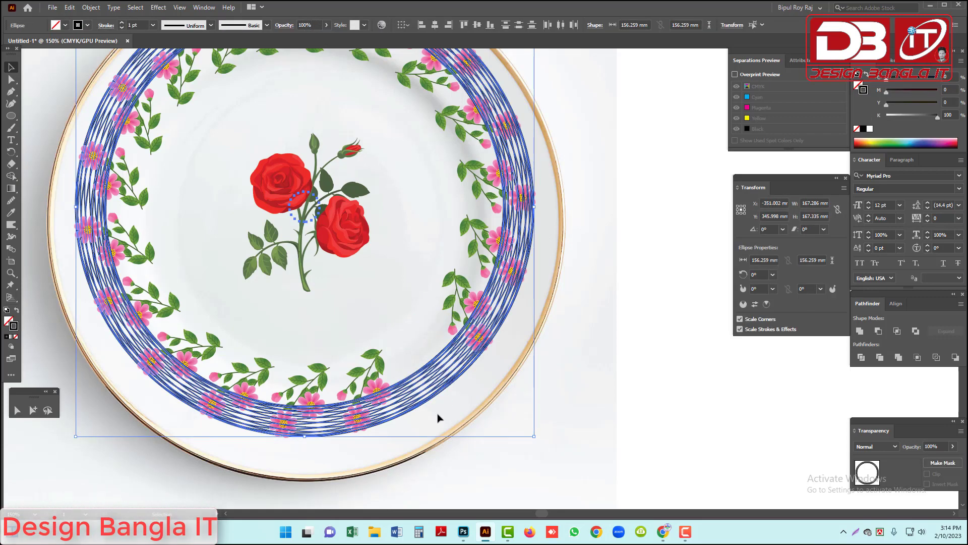
key("Delete")
key("ctrl+z")
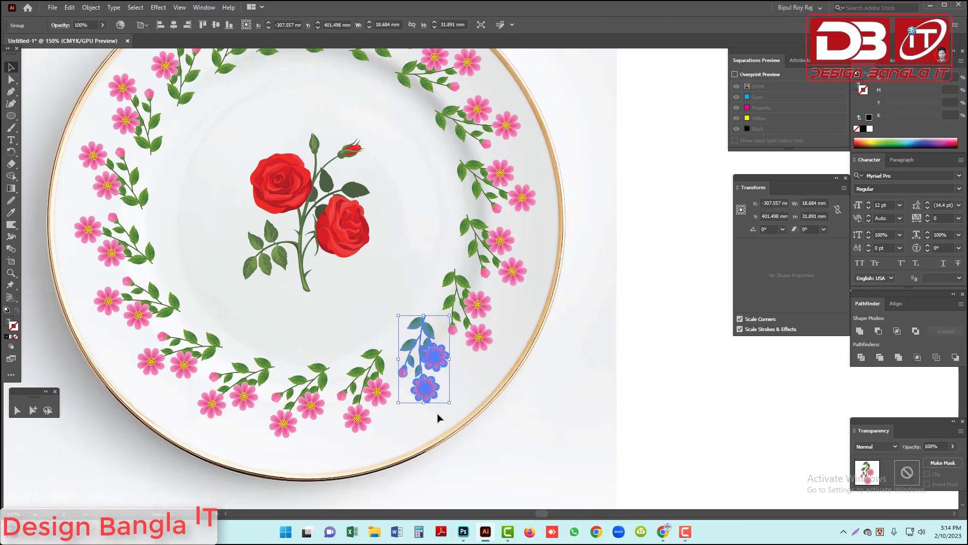
Delete the red rose from the centre of the plate, keeping the pink flowers on the rim.
left_click(406, 263, "alt")
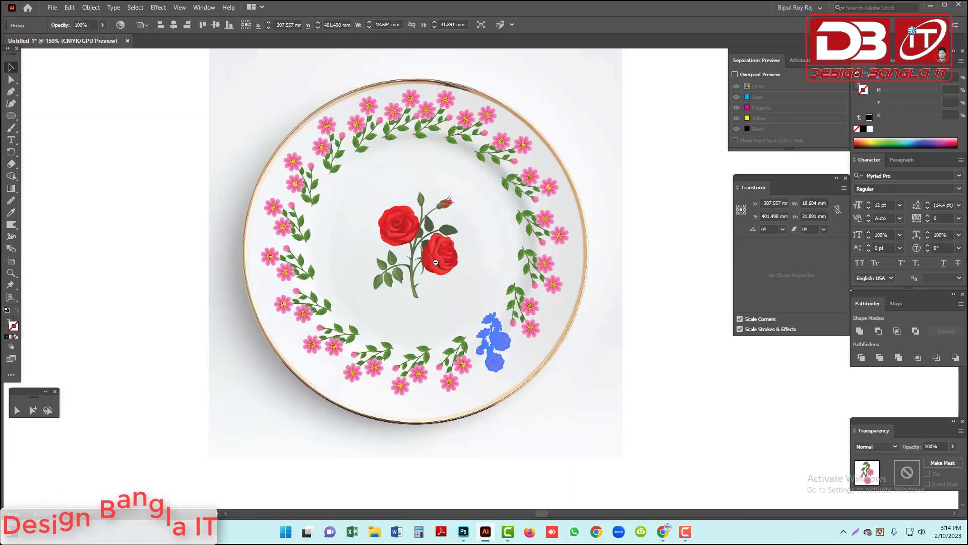
left_click(497, 239, "alt")
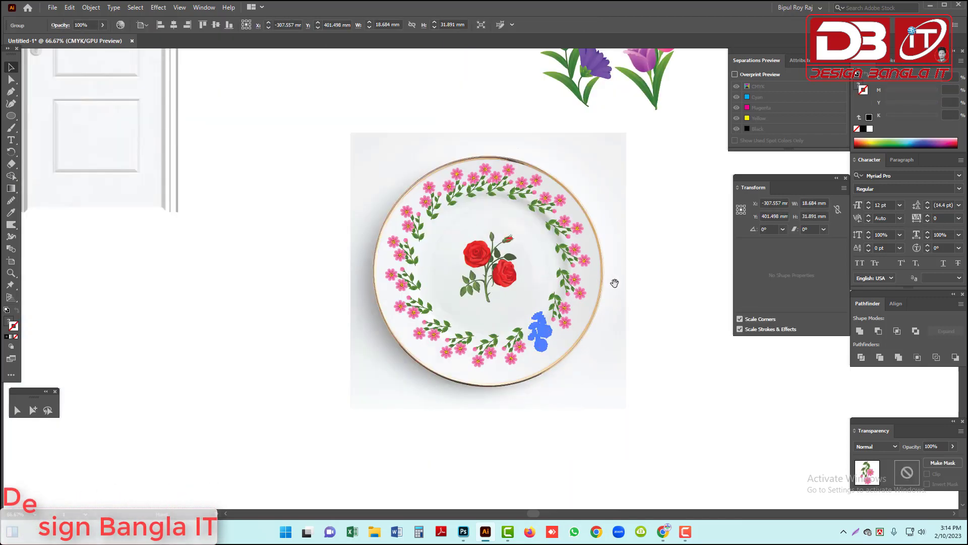
left_click_drag(630, 383, 367, 194)
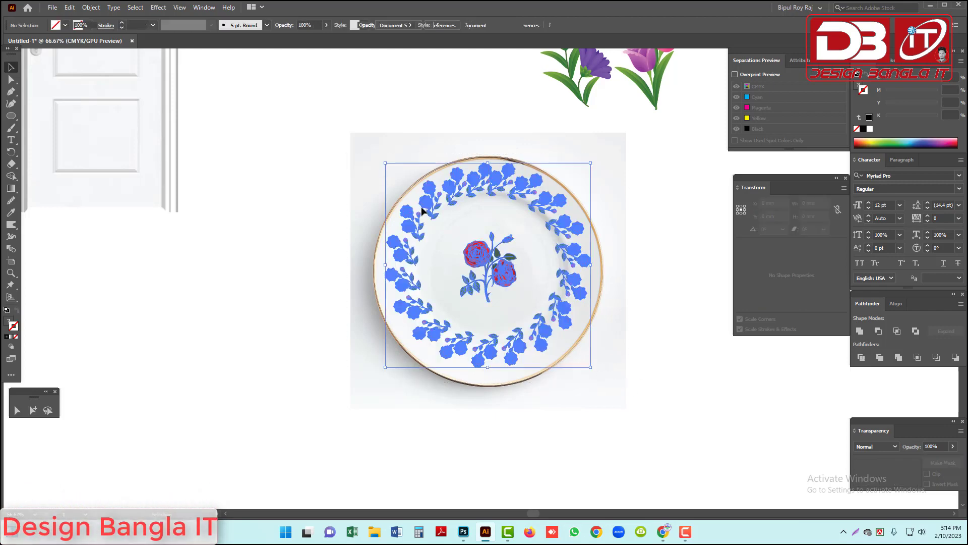
left_click(582, 255, "alt")
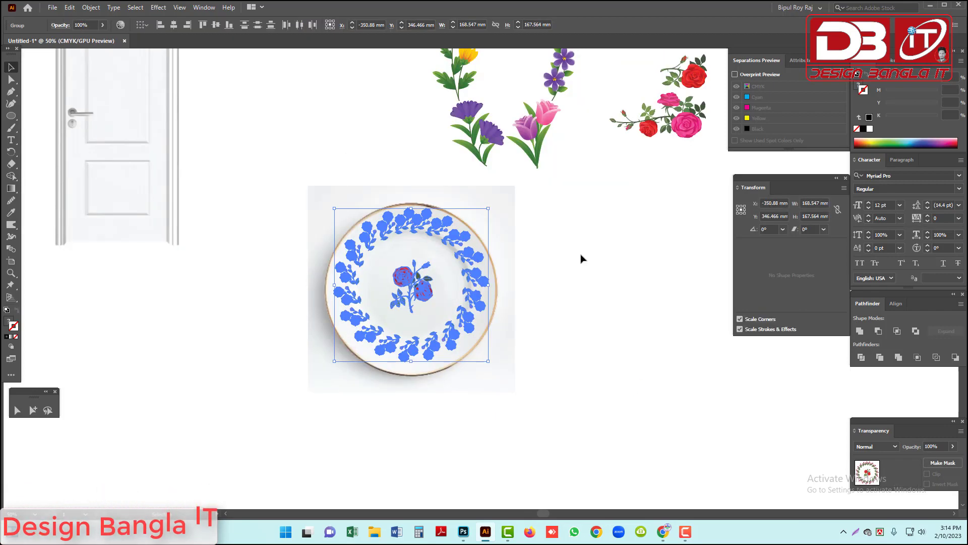
left_click(559, 258)
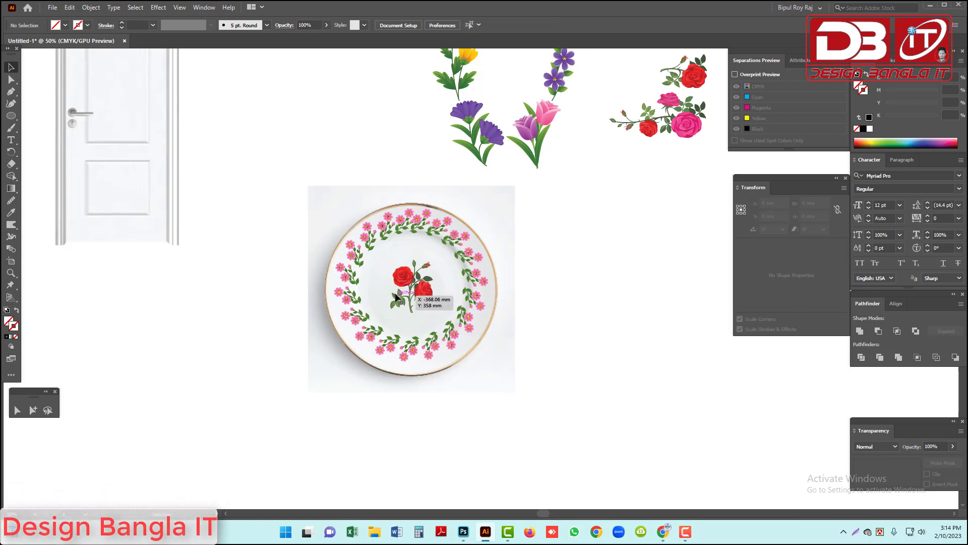
left_click(407, 278)
key("Delete")
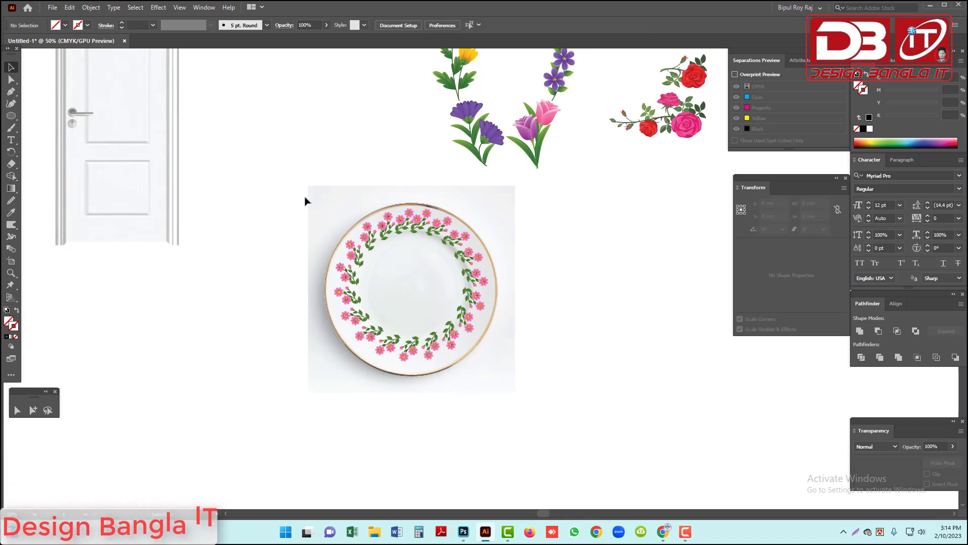
Group all the pink flower copies into one ring and move the ring slightly down and left on the plate.
left_click_drag(304, 201, 523, 412)
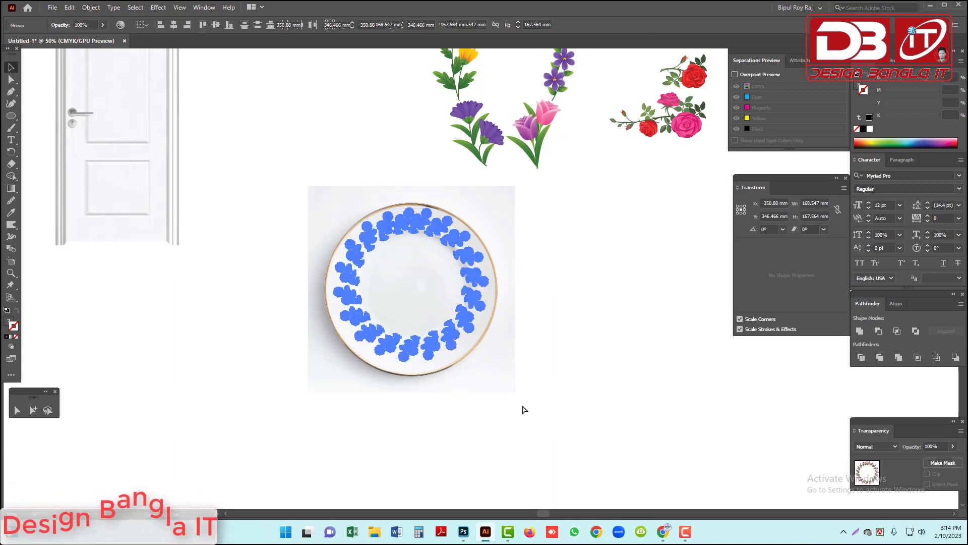
left_click(458, 297)
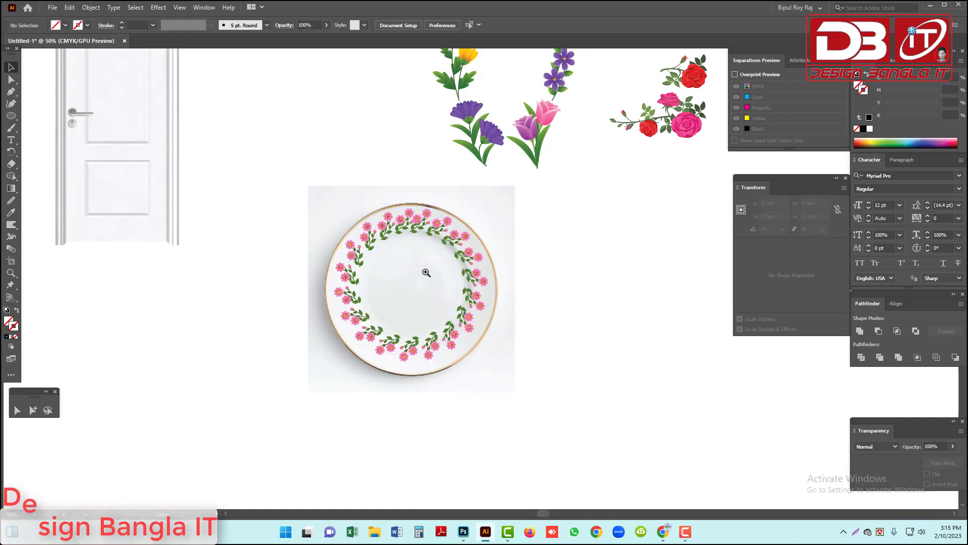
left_click(436, 278)
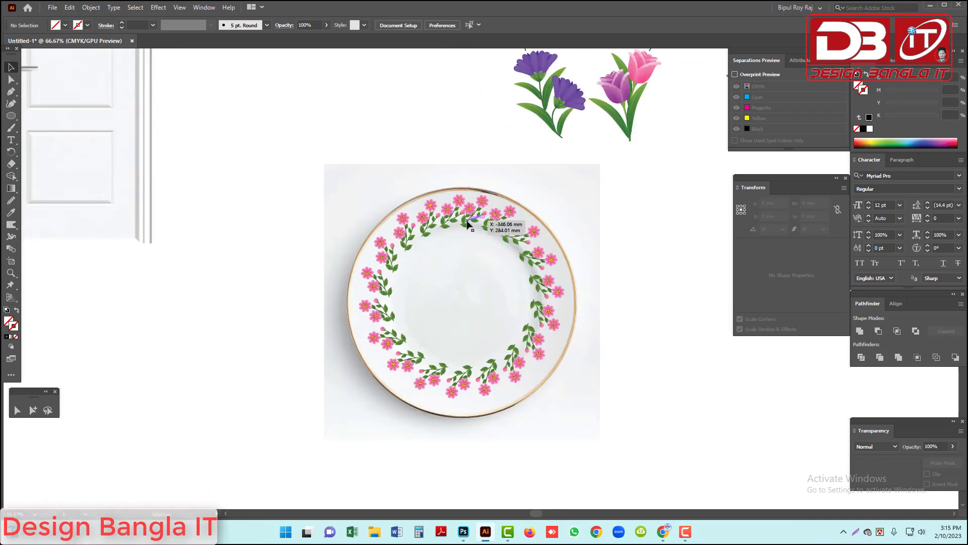
left_click_drag(467, 223, 465, 240)
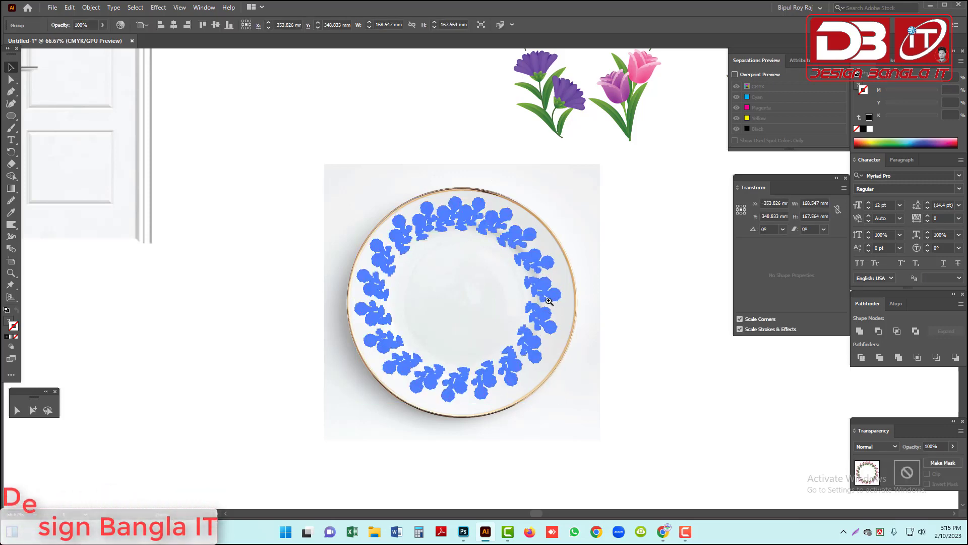
Nudge the pink flower ring into the middle of the plate's rim and paste the red rose into the plate's centre.
left_click(549, 301)
left_click_drag(528, 271, 528, 281)
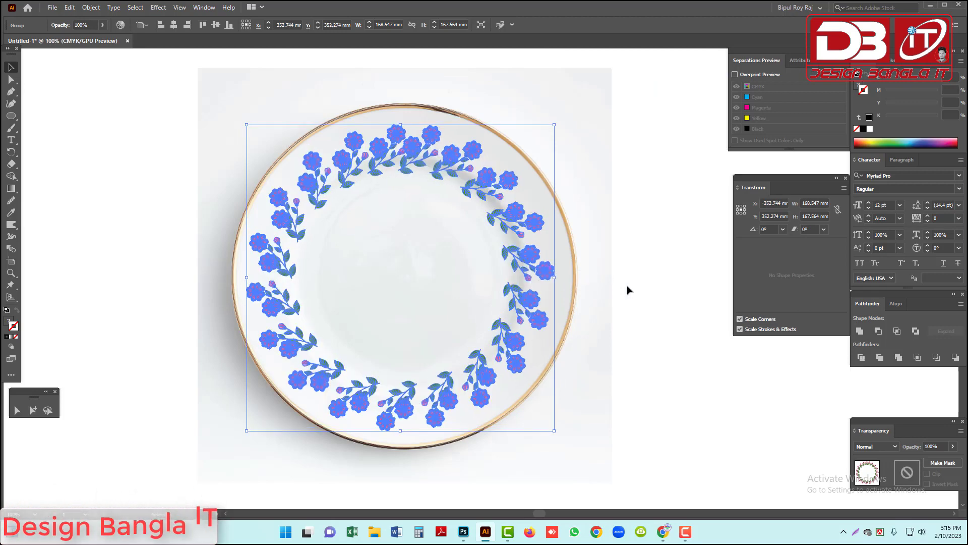
left_click(620, 261)
key("ctrl+v")
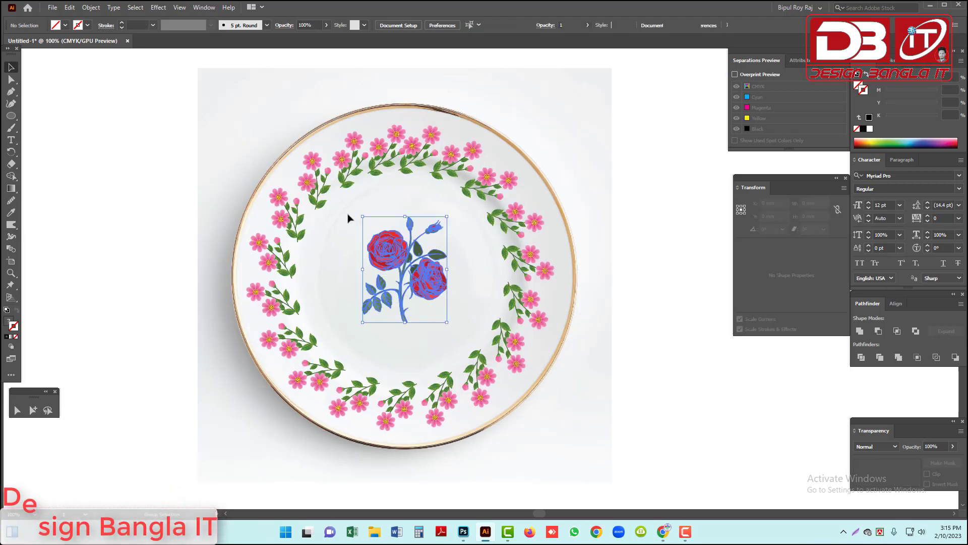
left_click(636, 199)
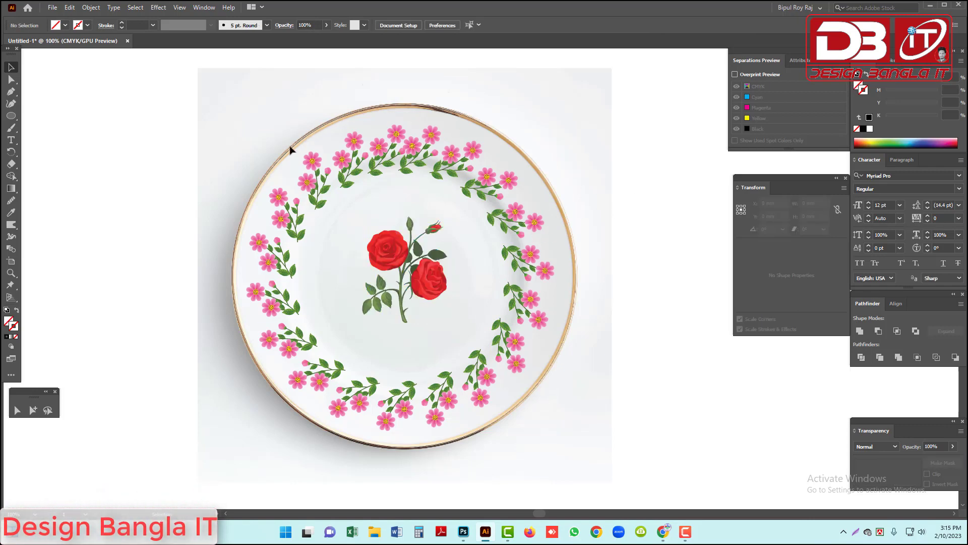
Place the purple three-flower spray on the plate to the right of the roses and copy it to their left.
key("ctrl+space")
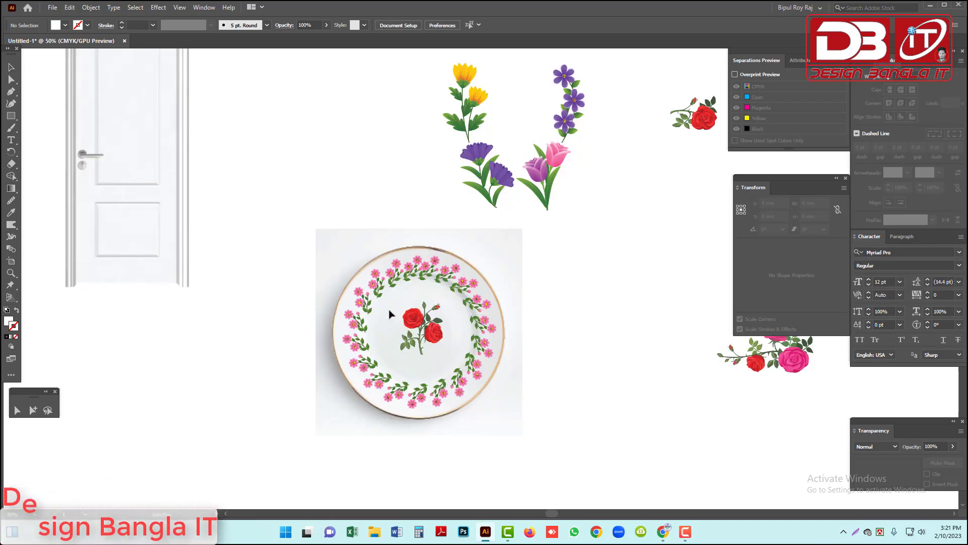
left_click(453, 321)
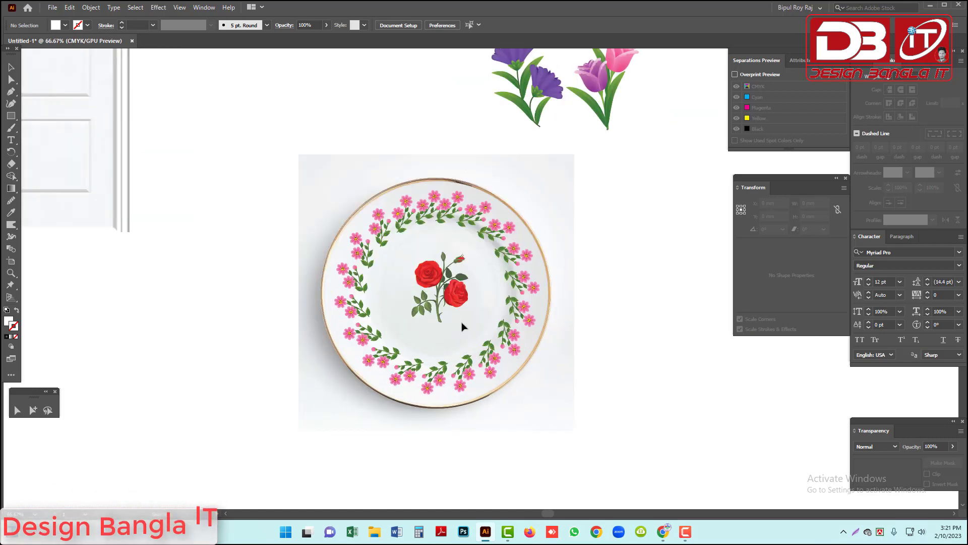
left_click(524, 219, "alt")
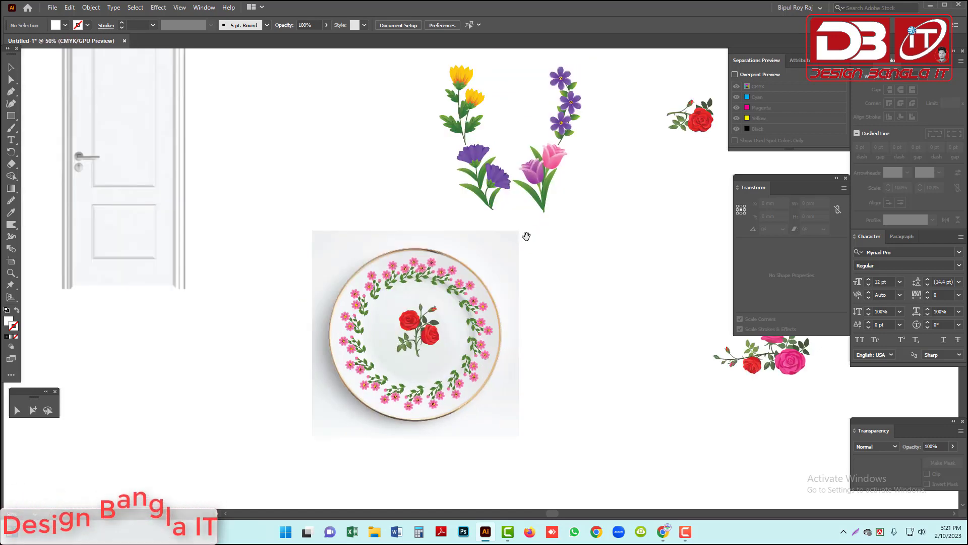
left_click_drag(547, 145, 416, 357)
key("z")
scroll(438, 302, "up", 1)
left_click_drag(473, 344, 370, 343)
left_click(417, 349)
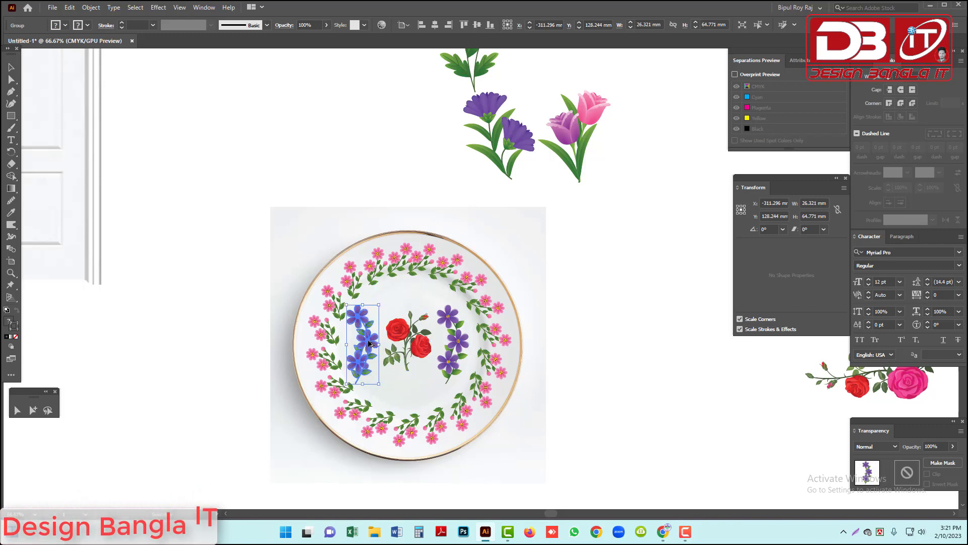
Reflect the left purple flower spray across the vertical axis so it mirrors the right one.
right_click(368, 343)
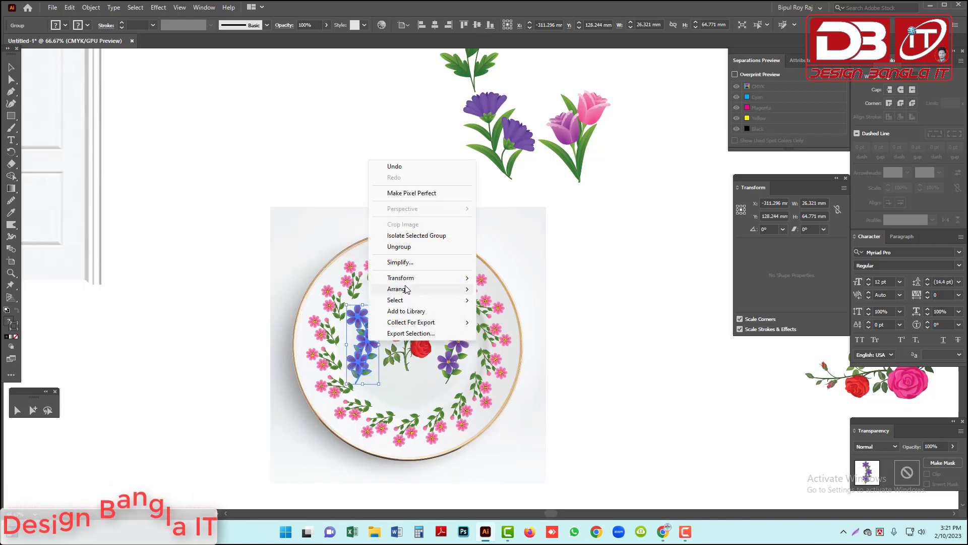
mouse_move(409, 279)
left_click(500, 315)
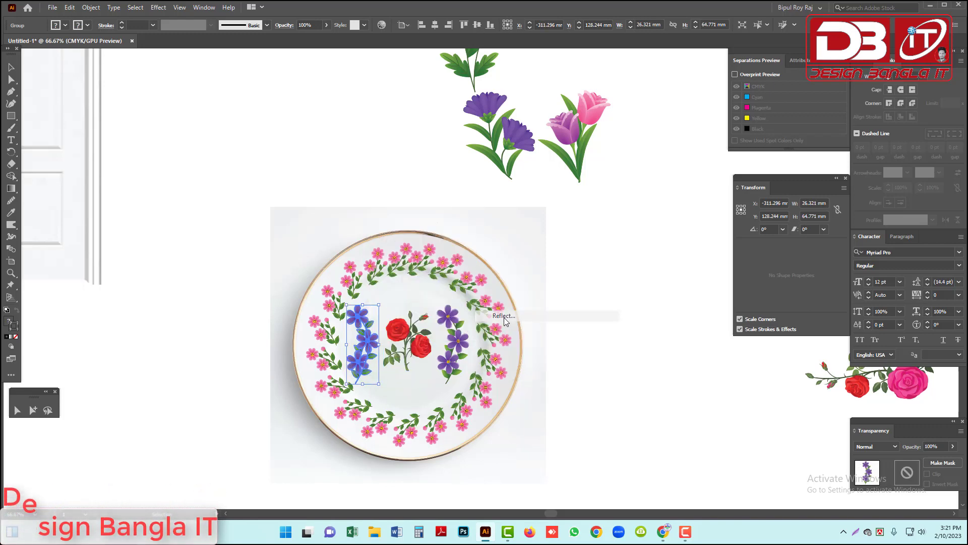
left_click_drag(408, 302, 636, 252)
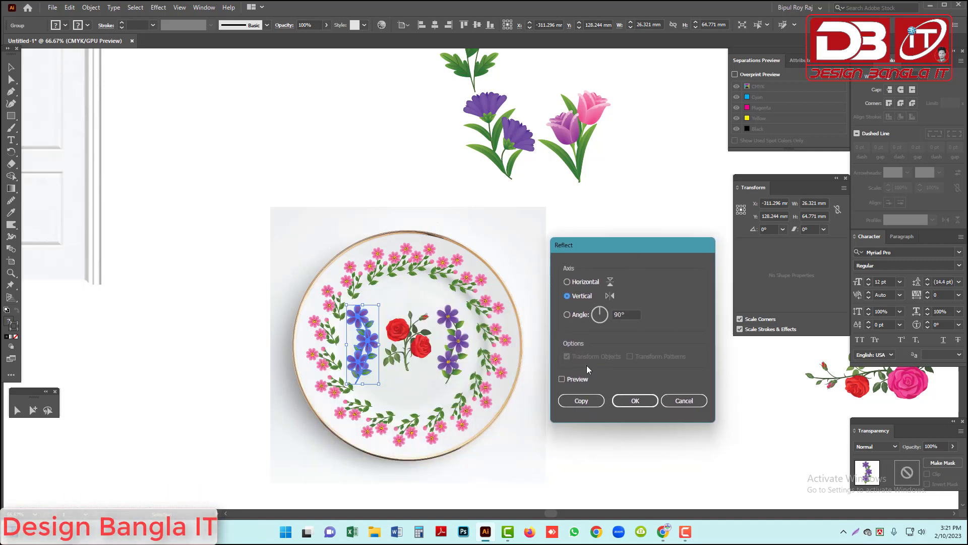
left_click(572, 379)
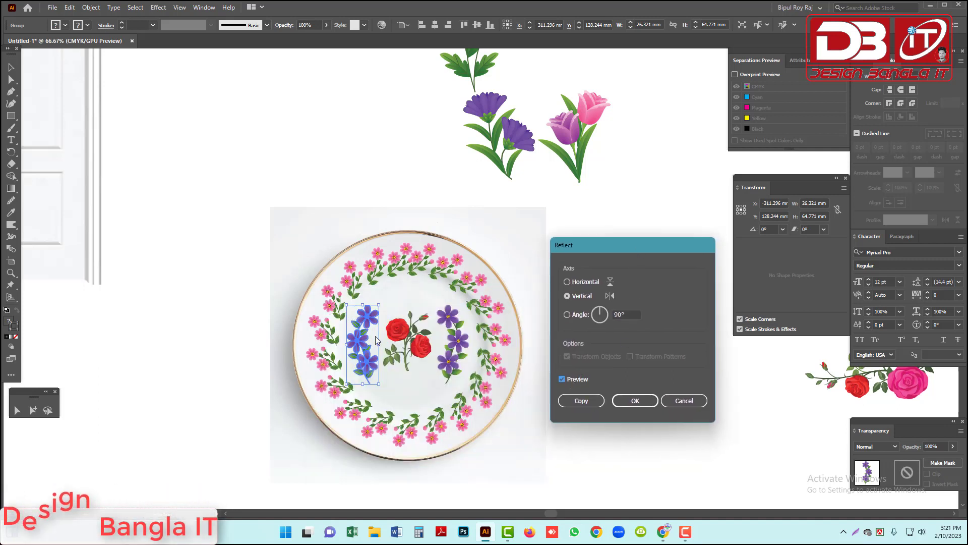
left_click(636, 400)
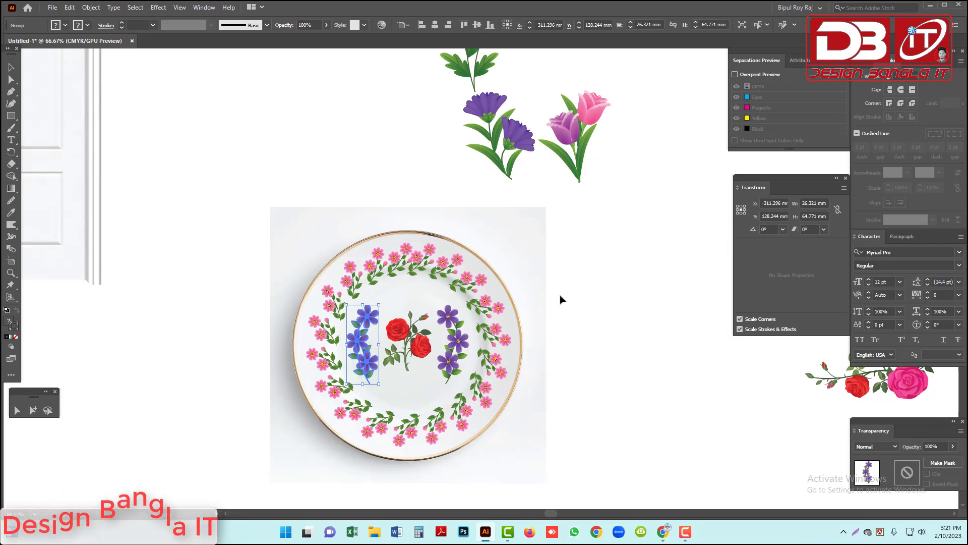
left_click(570, 295)
left_click_drag(367, 367, 368, 374)
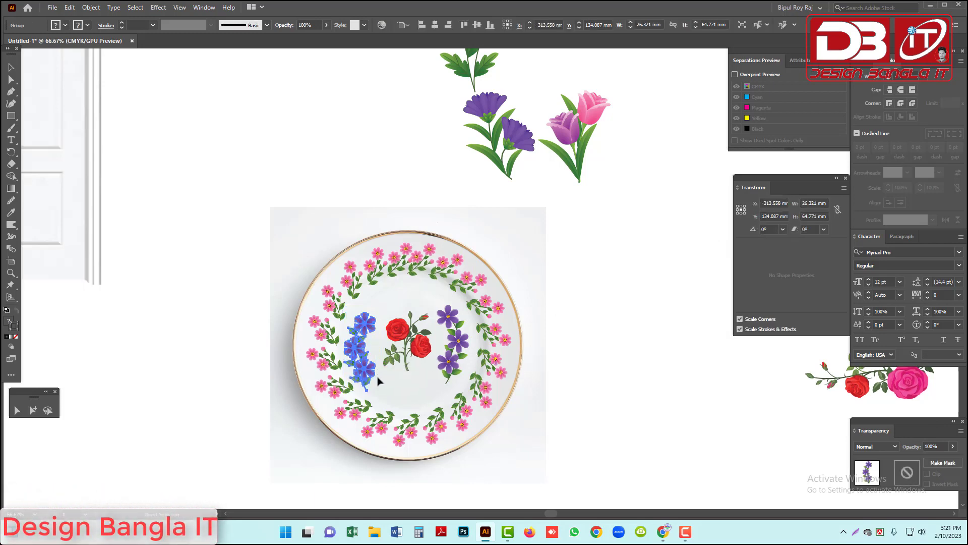
Draw an unfilled, stroked guide circle about 85 mm in diameter around the roses and align it with the purple flower sprays.
left_click(435, 347)
left_click(467, 203)
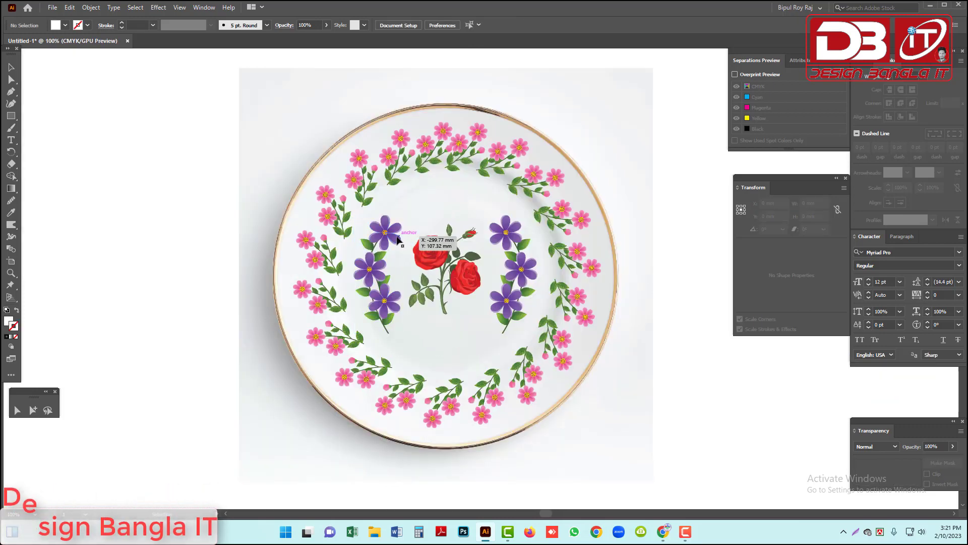
left_click(396, 240)
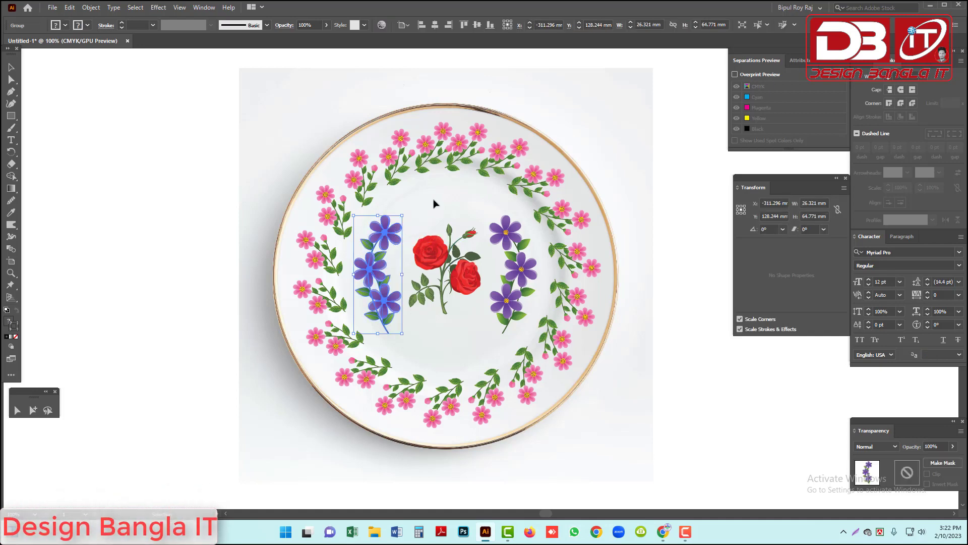
left_click(11, 116)
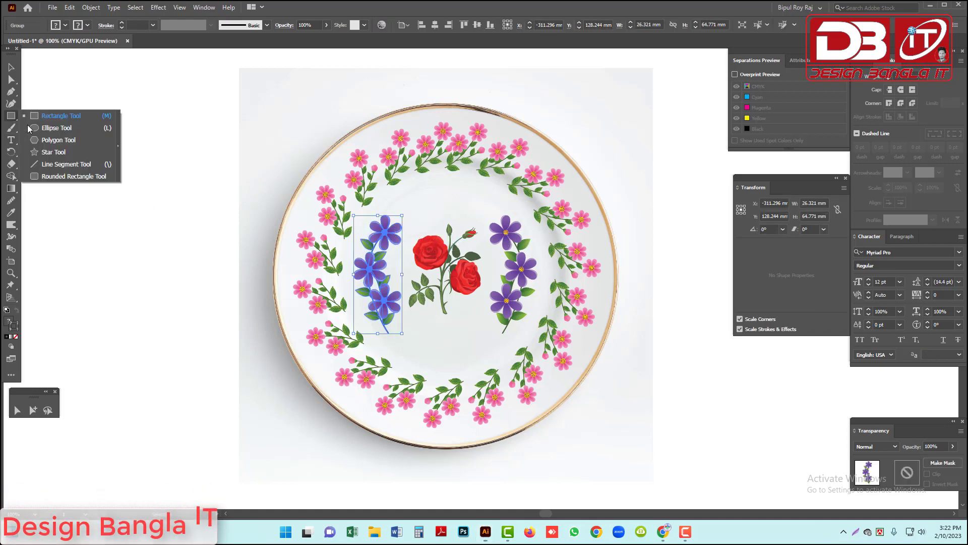
left_click(45, 131)
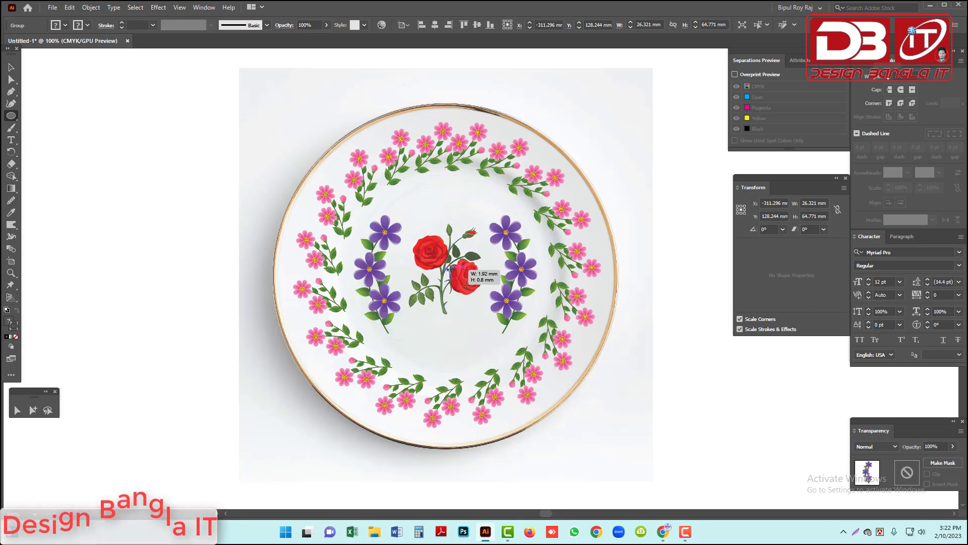
left_click_drag(444, 268, 522, 339)
key("v")
key("shift+x")
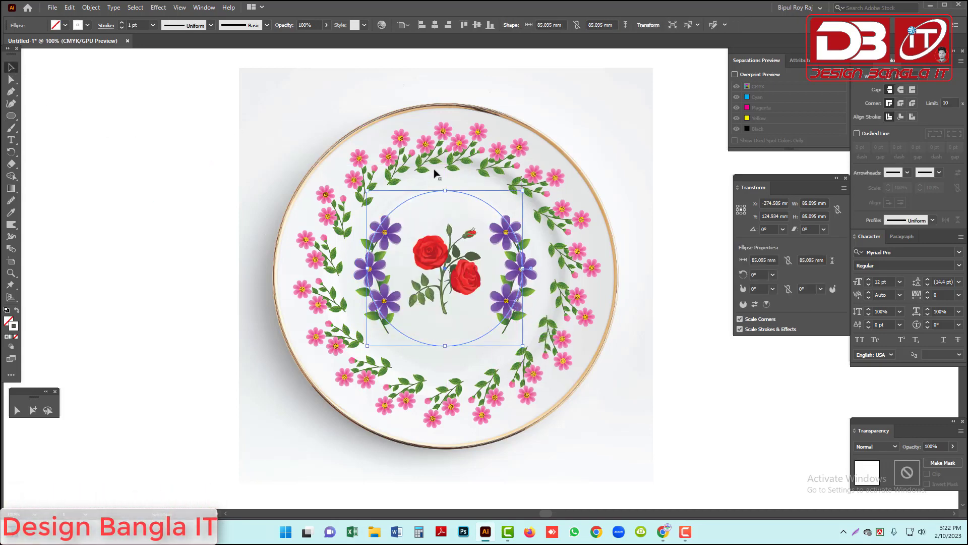
left_click_drag(468, 198, 470, 203)
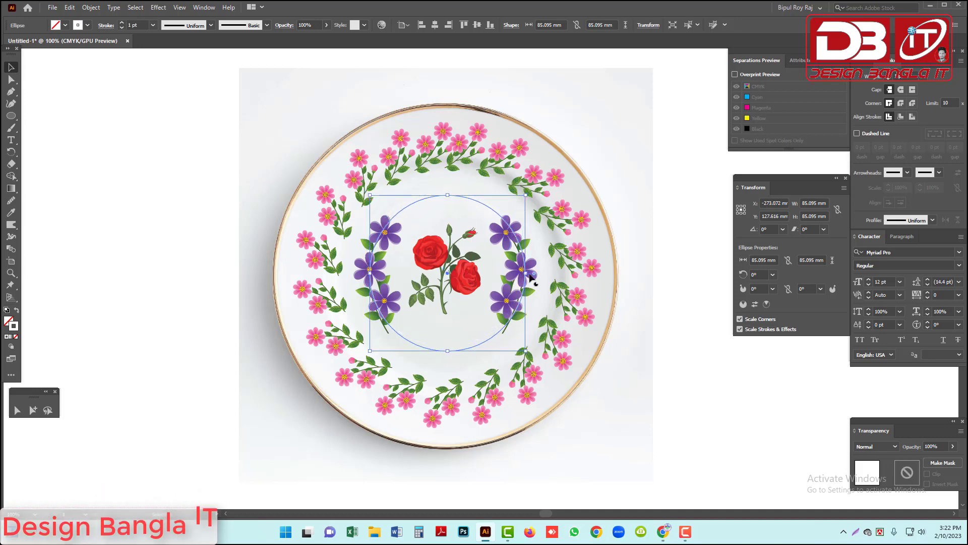
Delete the right purple spray and rotate copies of the left one with its guide circle by -90° three times into a ring.
left_click(521, 272)
key("Delete")
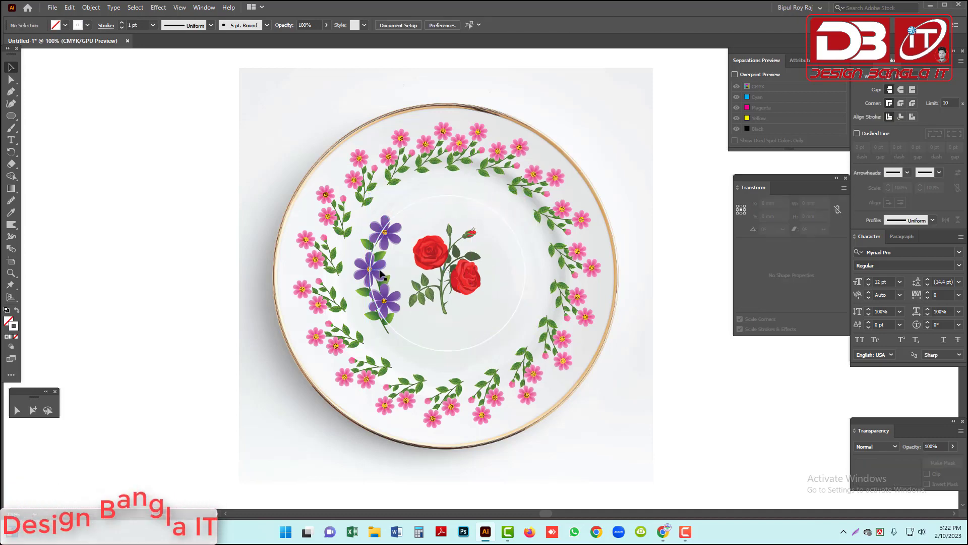
left_click(370, 260)
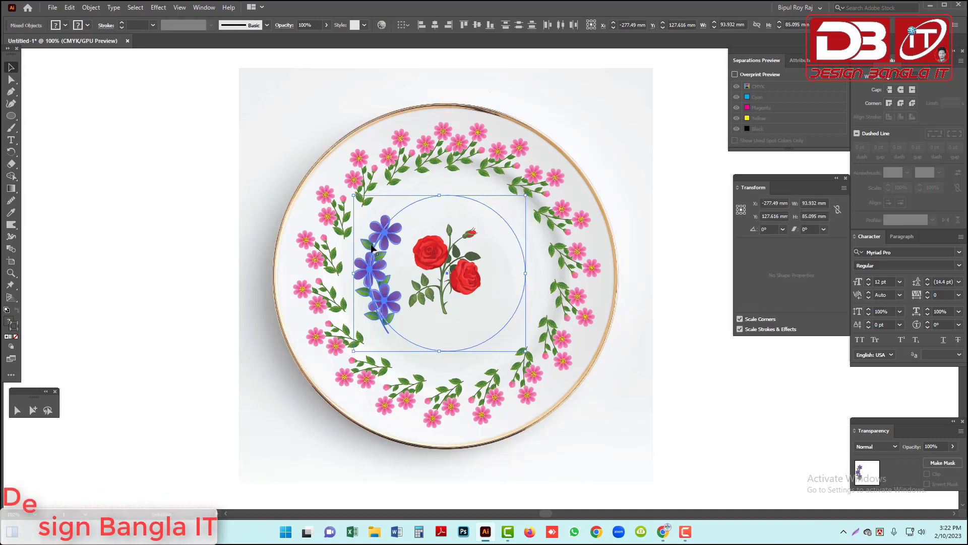
left_click_drag(373, 288, 366, 230)
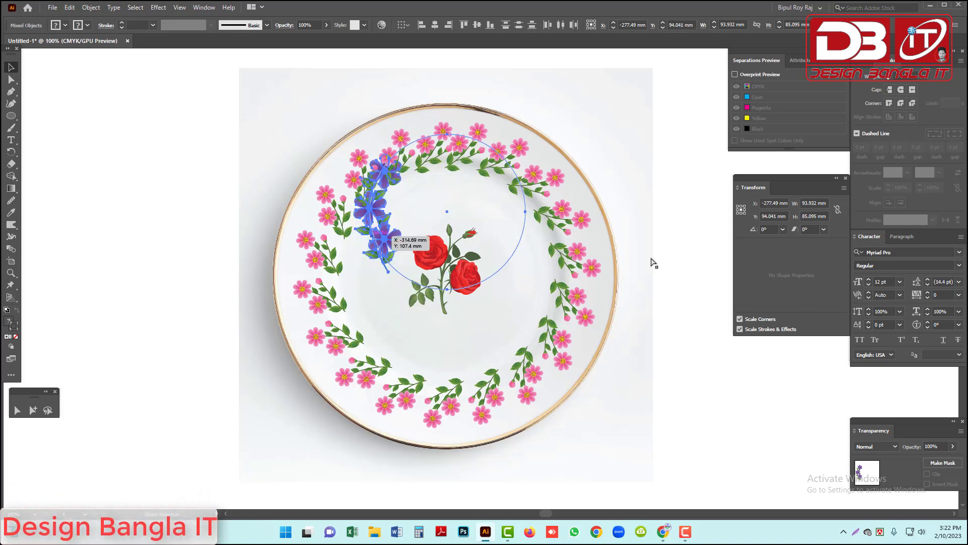
key("ctrl+z")
left_click(11, 152)
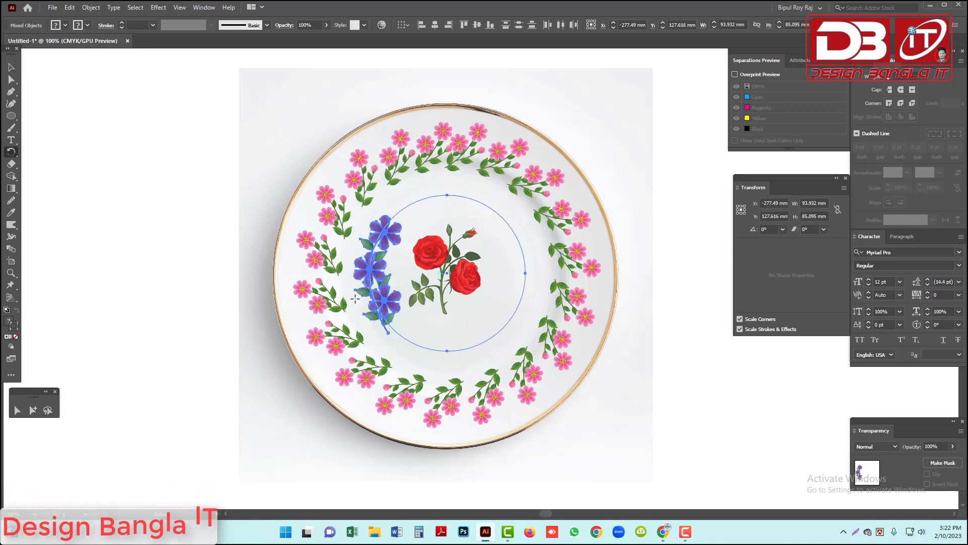
left_click_drag(392, 328, 408, 215)
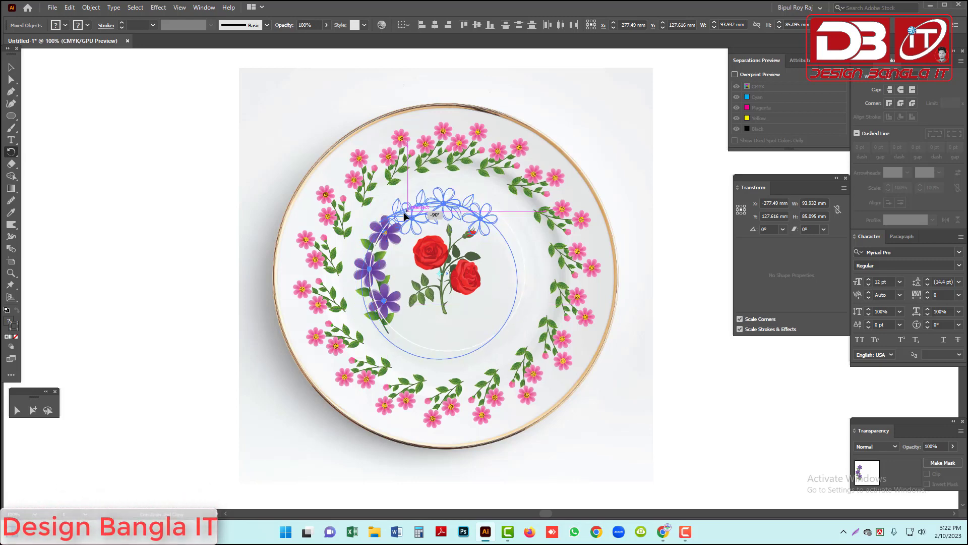
left_click_drag(404, 213, 405, 215)
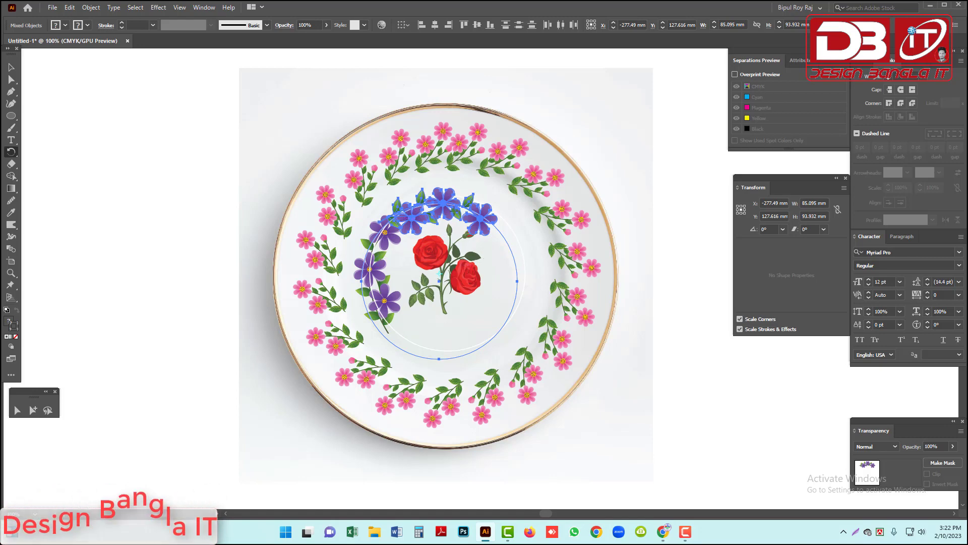
key("ctrl+d")
key("ctrl+d")
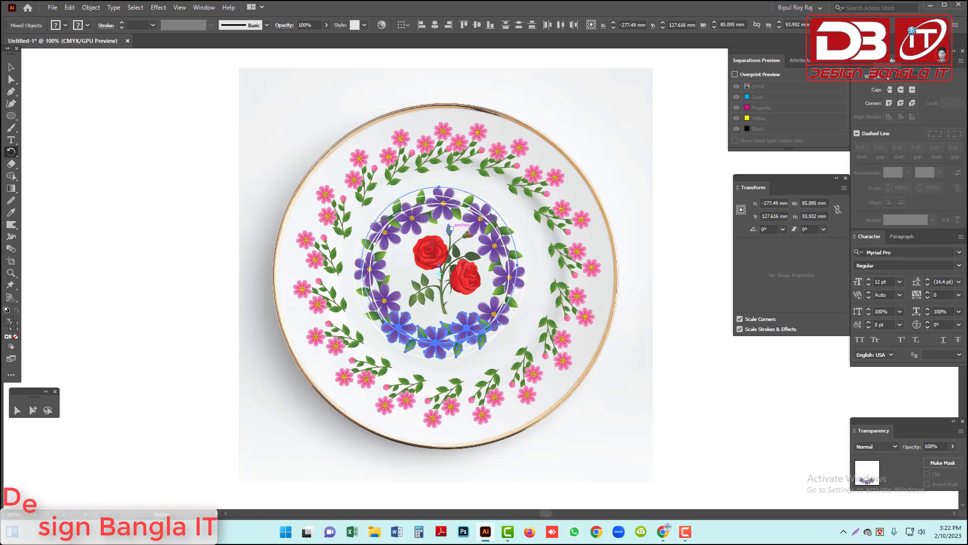
Delete all the white guide circles from the purple flower ring around the roses.
left_click(11, 67)
left_click(114, 158)
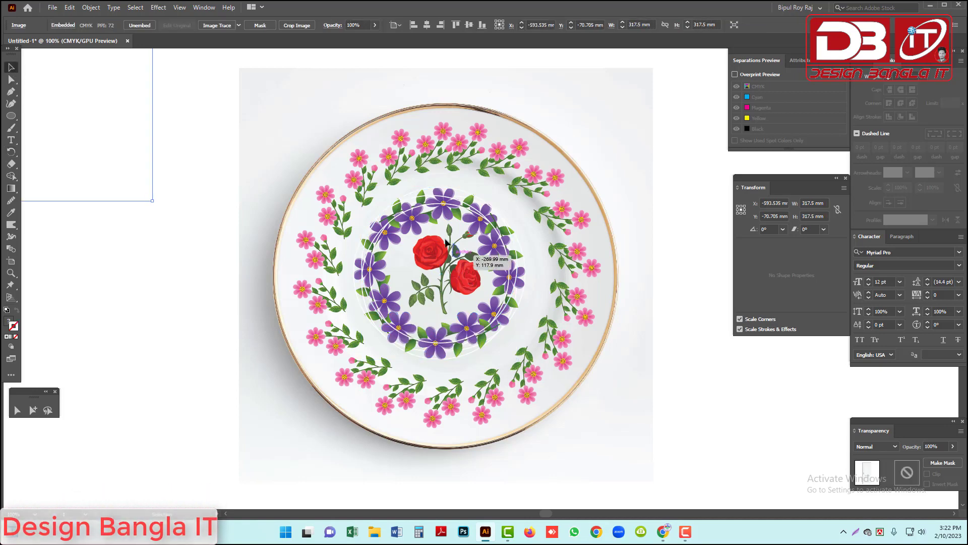
left_click(460, 212)
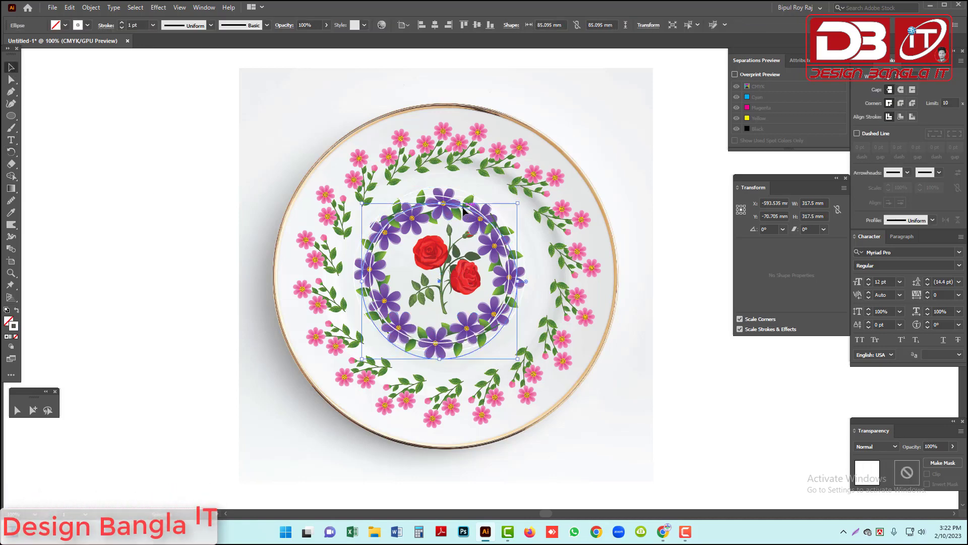
key("Delete")
left_click(462, 201)
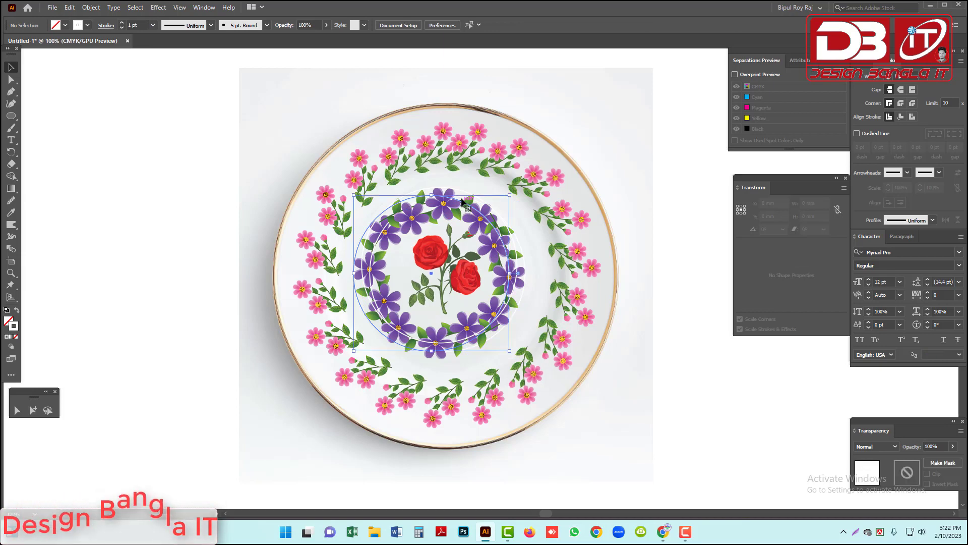
key("Delete")
left_click(462, 193)
key("Delete")
left_click(521, 273)
key("Delete")
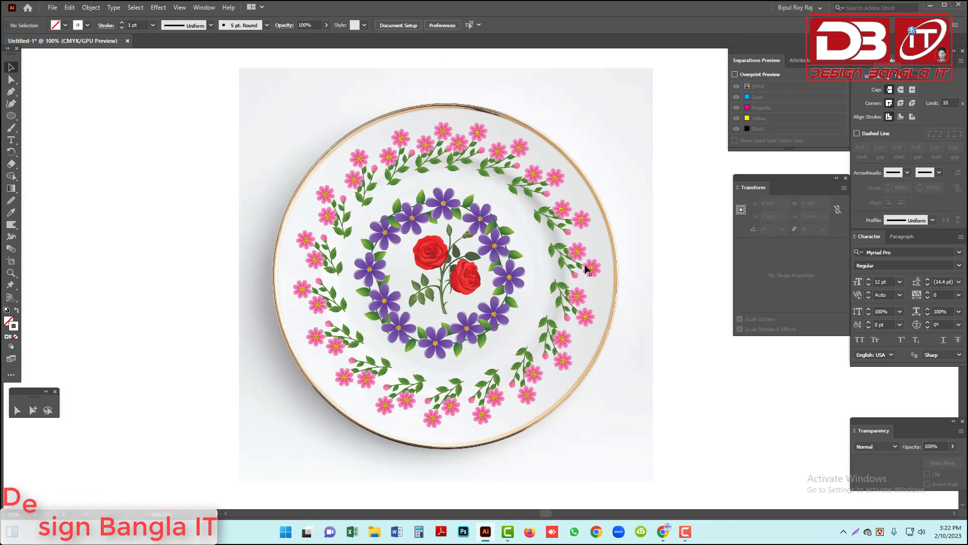
Centre the red roses inside the purple flower ring and shift both together slightly right on the plate.
left_click(462, 281)
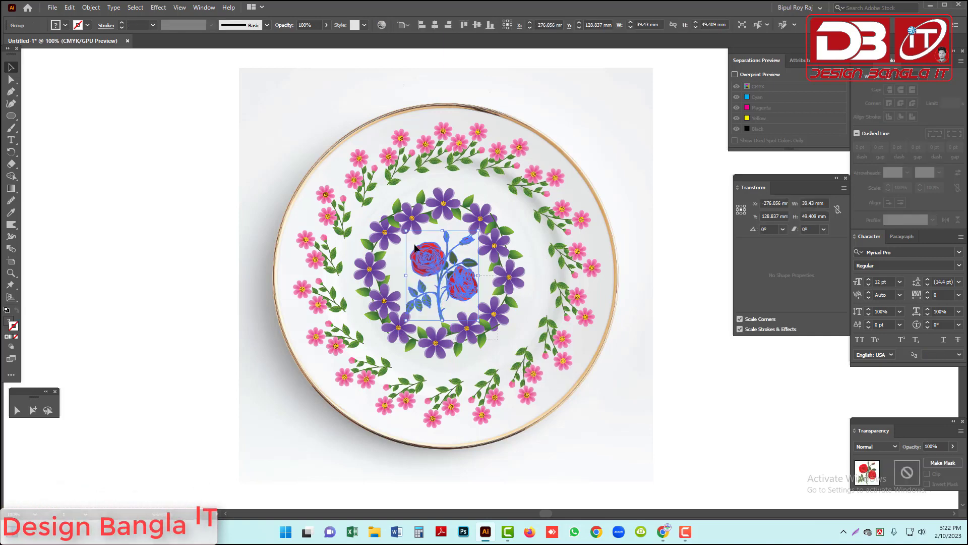
left_click(394, 227, "shift")
left_click_drag(442, 262, 449, 264)
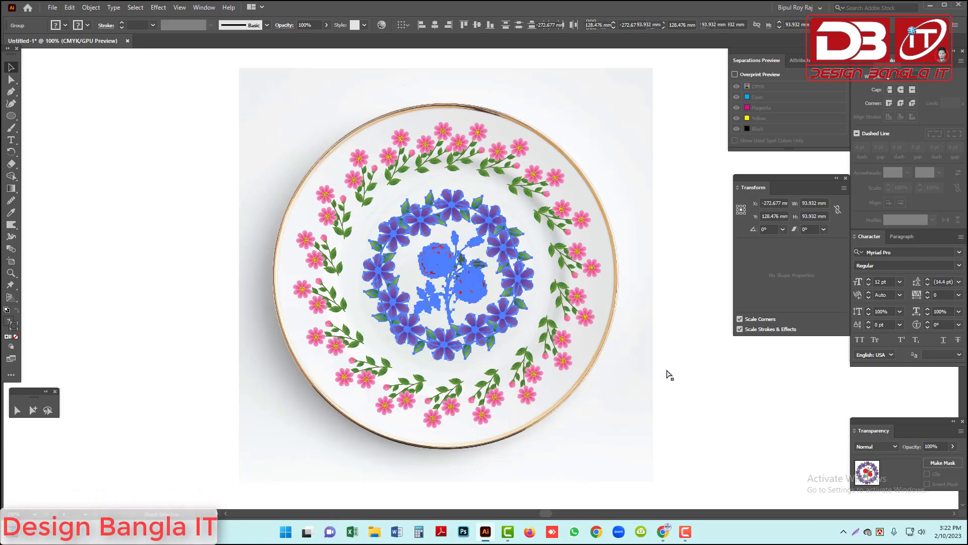
key("ctrl+shift+a")
left_click(545, 286, "alt")
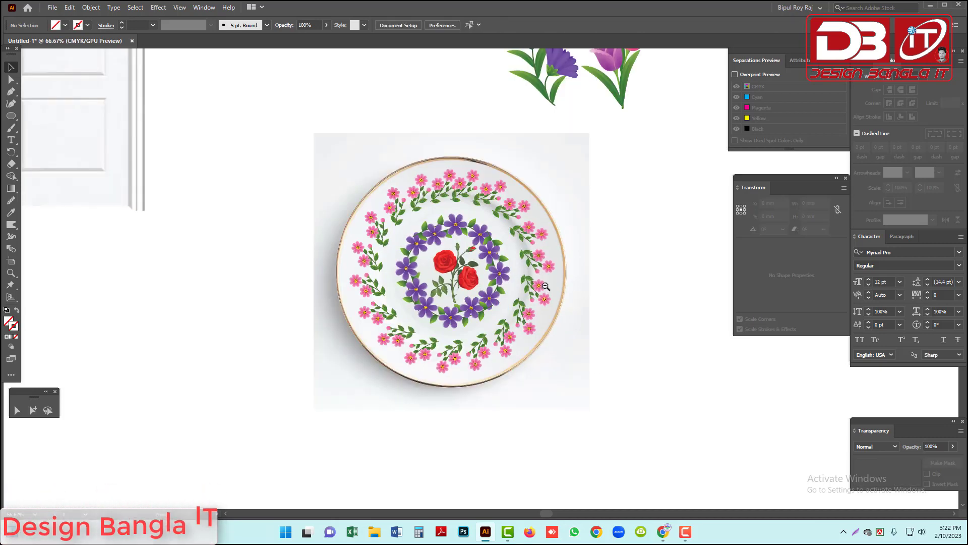
left_click(546, 287, "alt")
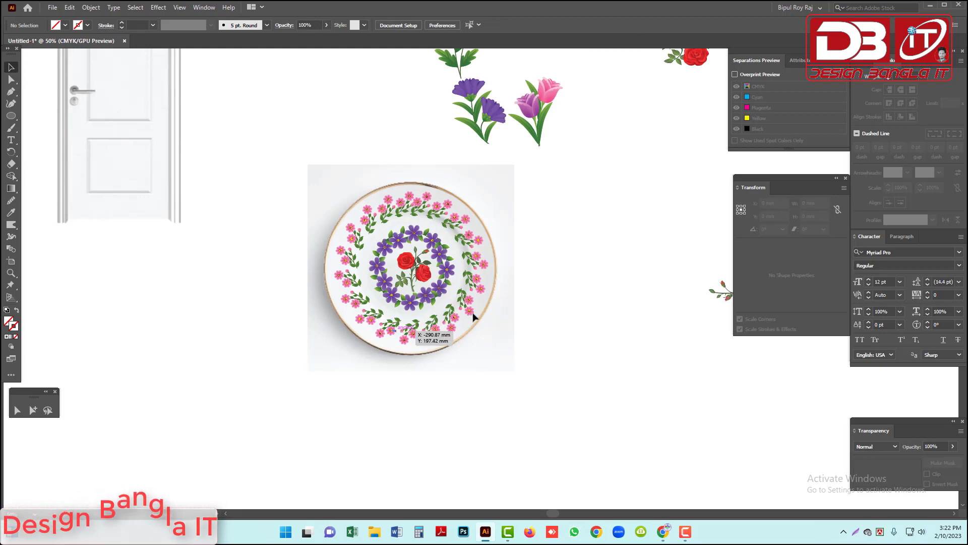
left_click(454, 256)
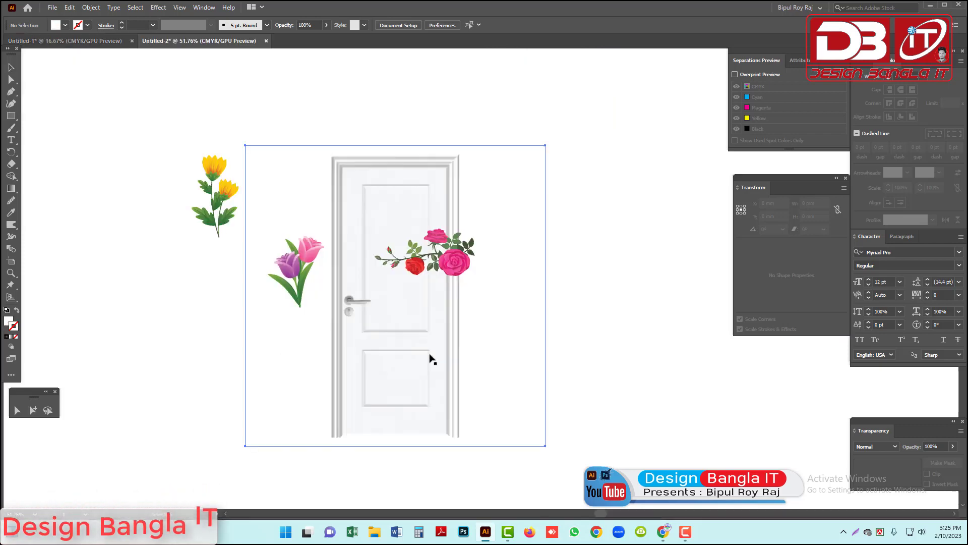
key("ctrl+shift+a")
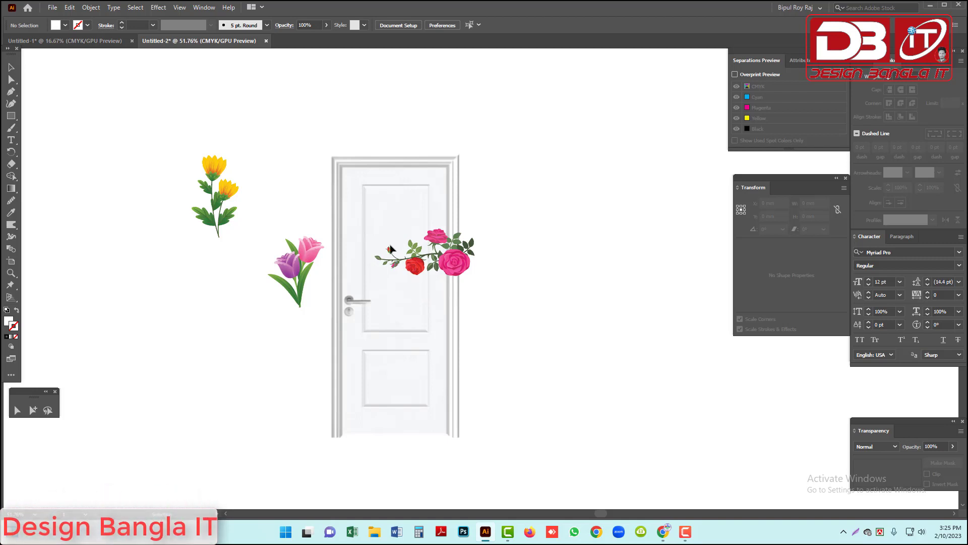
left_click(212, 176)
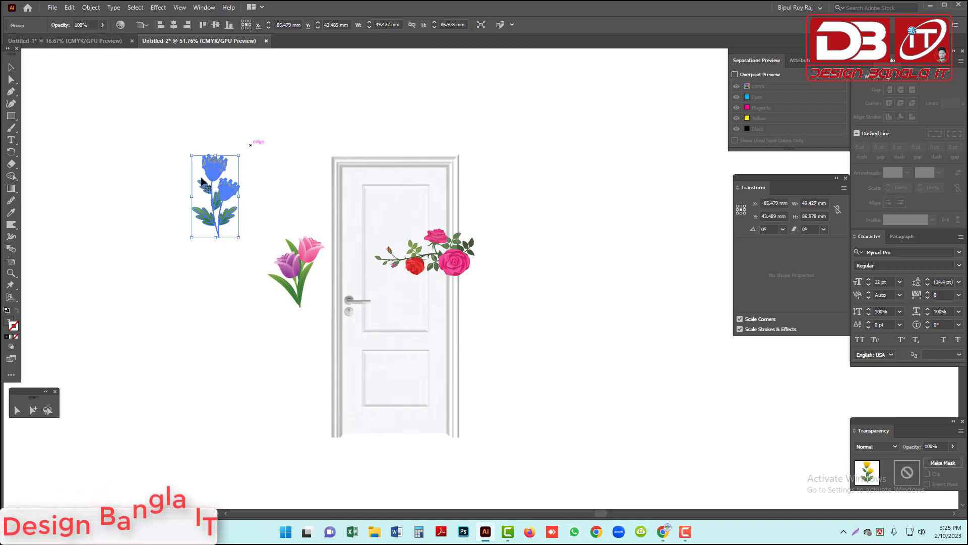
left_click(102, 40)
left_click(185, 41)
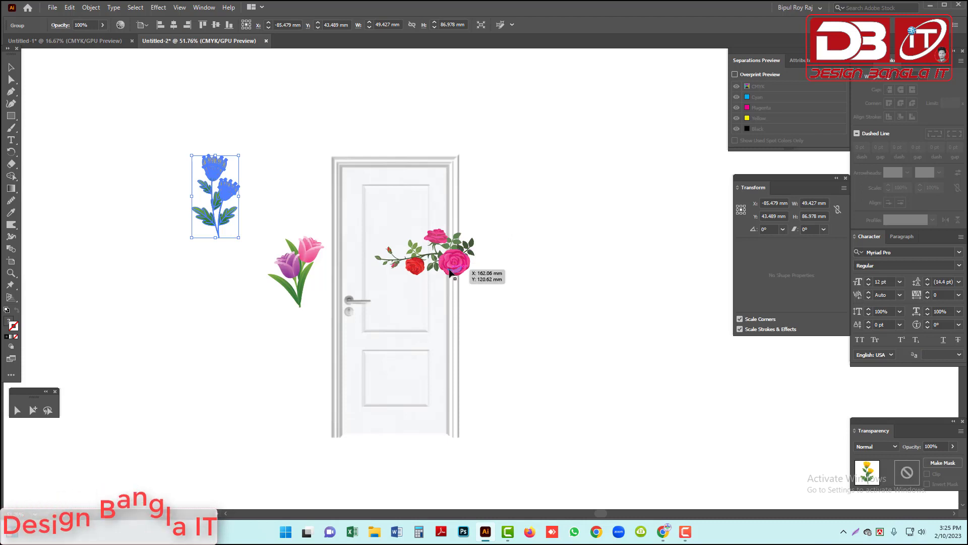
left_click(526, 291)
Rotate the rose spray upright and place it in the door's upper panel.
key("z")
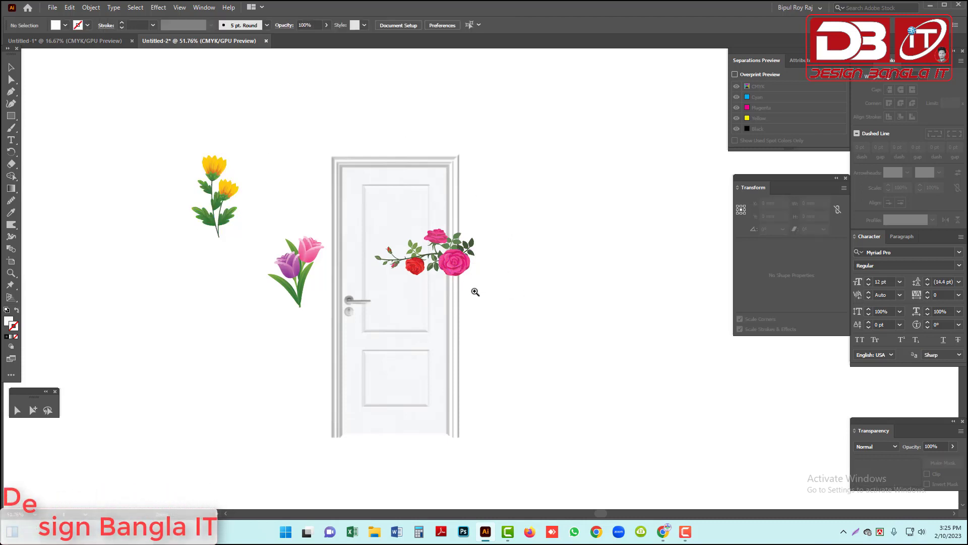
left_click(501, 289)
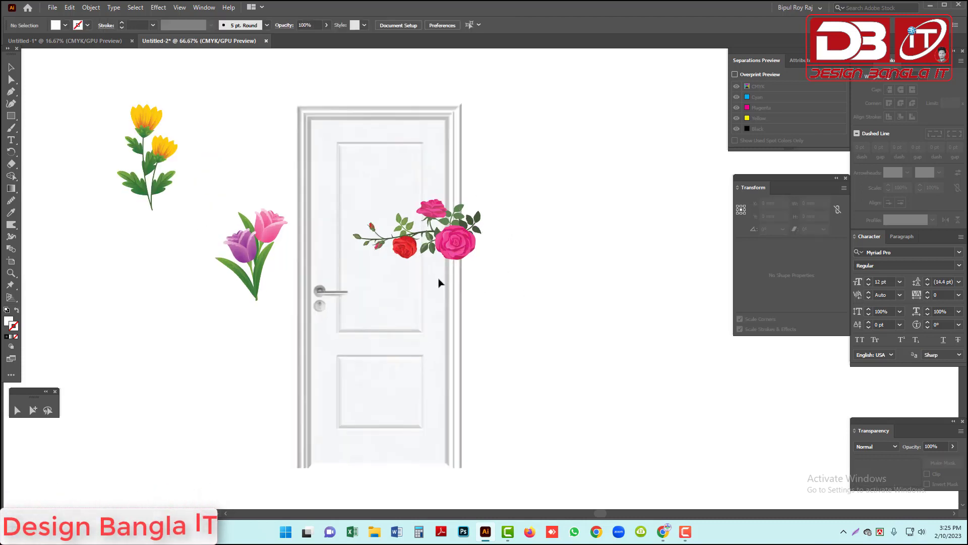
left_click(456, 242)
key("q")
left_click_drag(485, 214, 364, 242)
left_click(19, 73)
left_click(215, 200)
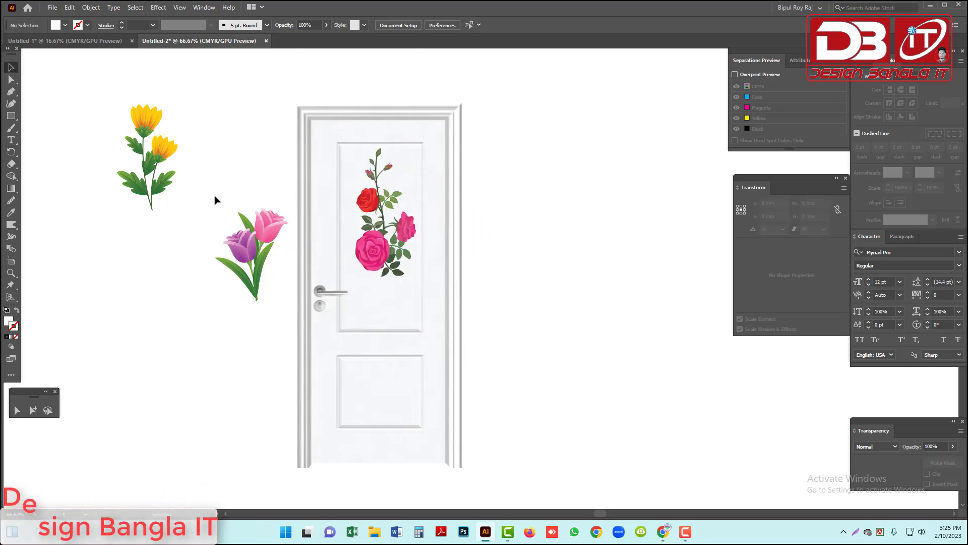
Move the tulips into the door's lower panel, shrink them to fit, and set the yellow flower beside the door.
left_click_drag(169, 160, 392, 333)
left_click_drag(257, 247, 369, 403)
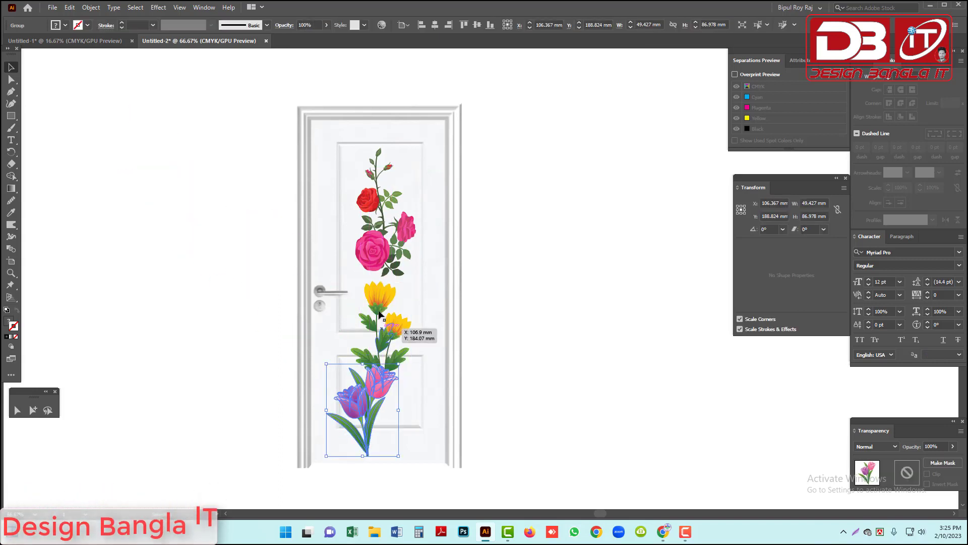
left_click_drag(379, 314, 230, 310)
left_click(397, 406)
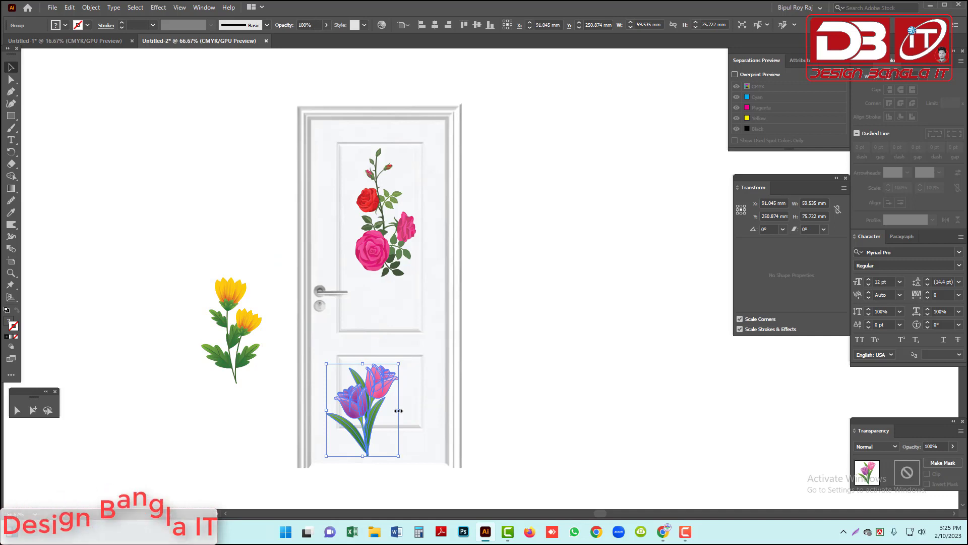
left_click_drag(399, 411, 384, 381)
left_click(558, 346)
Scale the rose spray down to about 17 by 35 mm and place it at the top of the door's right border.
key("ctrl+plus")
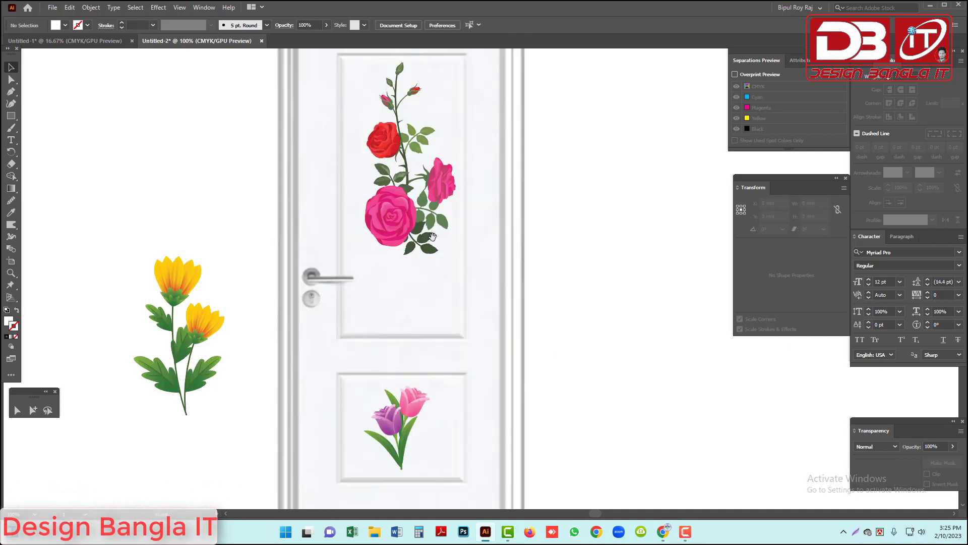
left_click_drag(432, 236, 437, 325)
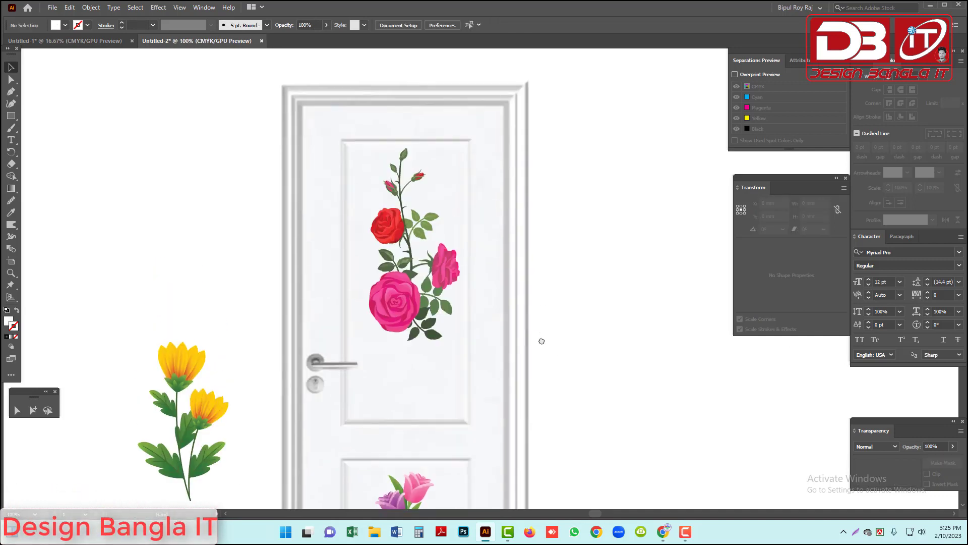
left_click(409, 305)
left_click_drag(461, 249, 486, 243)
Repeat the downward copy of the rose spray to form a column of seven along the right border, lowering the last one slightly.
key("ctrl+d")
key("ctrl+d")
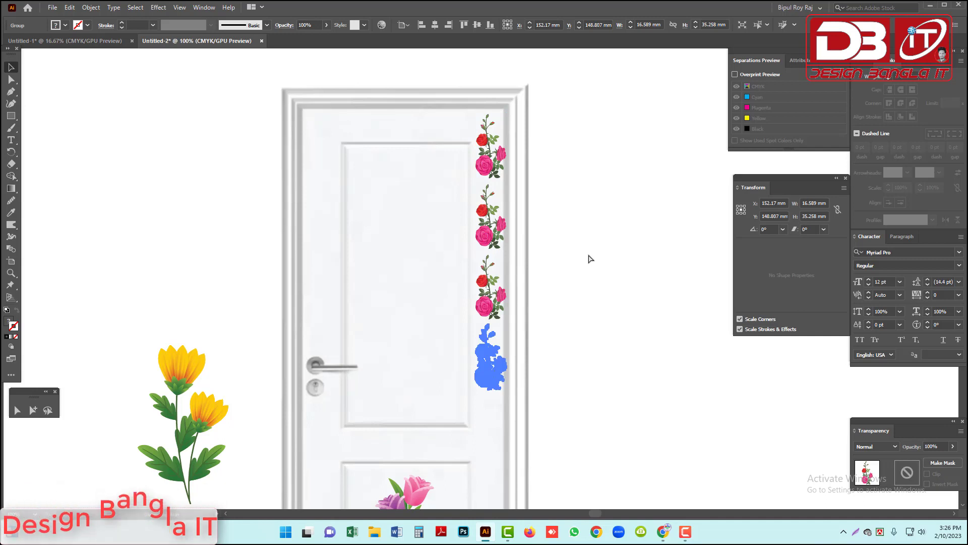
key("ctrl+d")
scroll(575, 237, "down", 3)
key("ctrl+d")
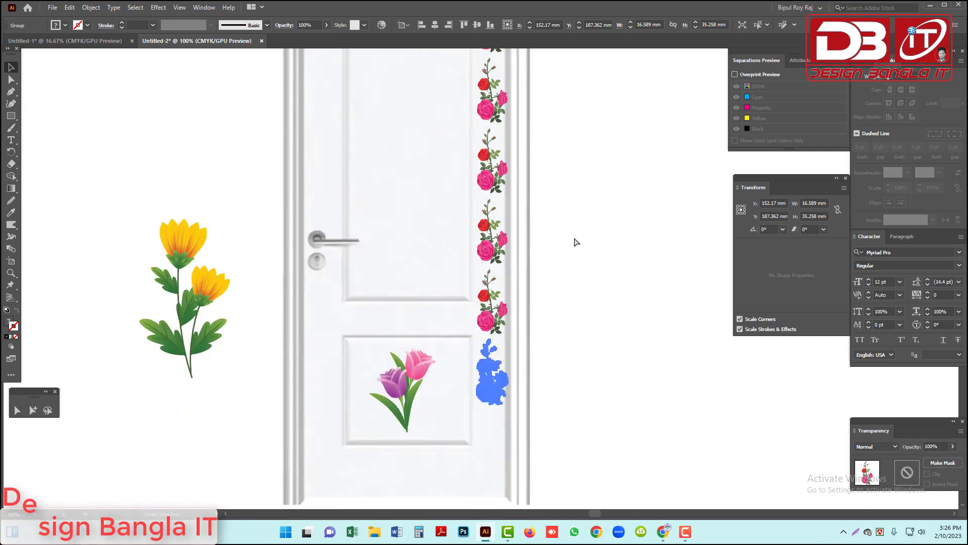
key("ctrl+d")
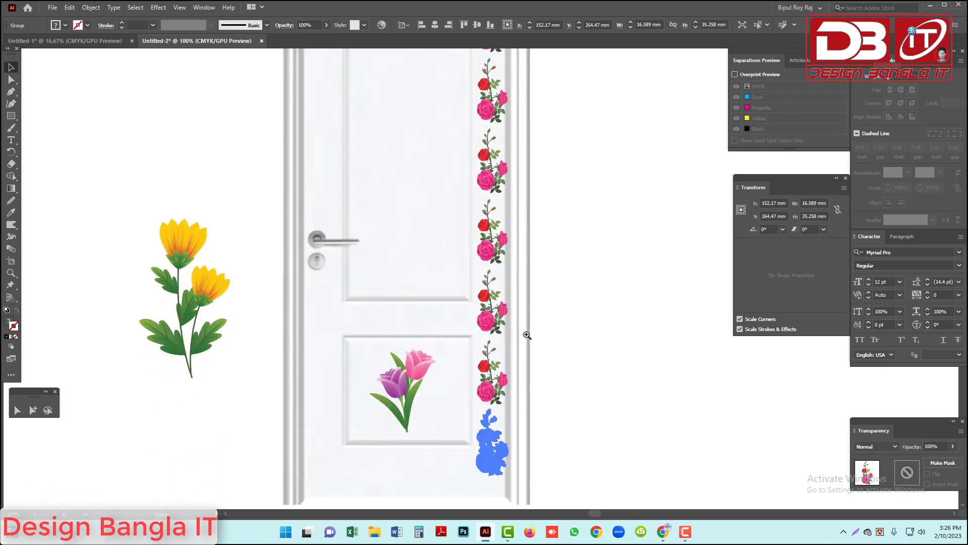
key("ctrl+minus")
left_click_drag(459, 357, 459, 367)
scroll(536, 182, "up", 2)
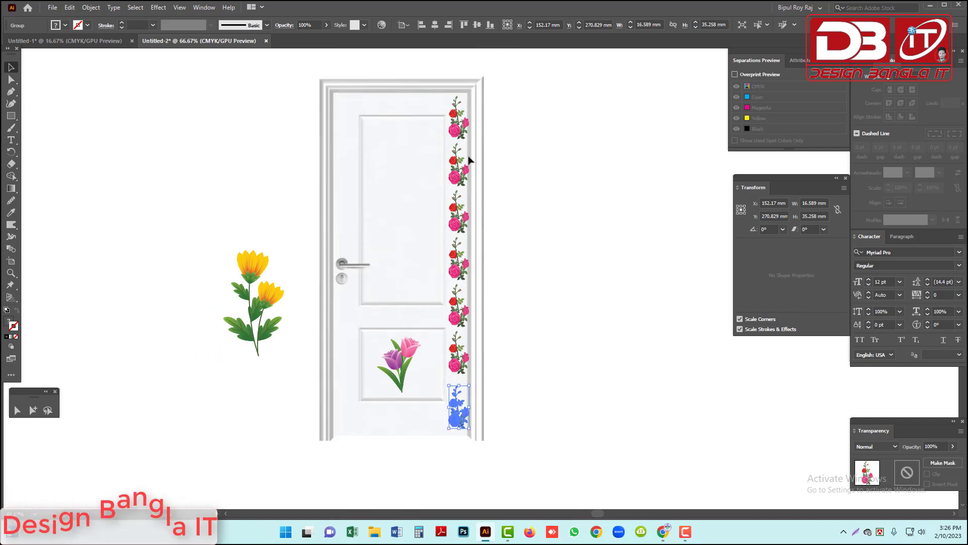
Select the whole rose column on the right border and distribute its sprays vertically by their bottom edges.
left_click(457, 131, "shift")
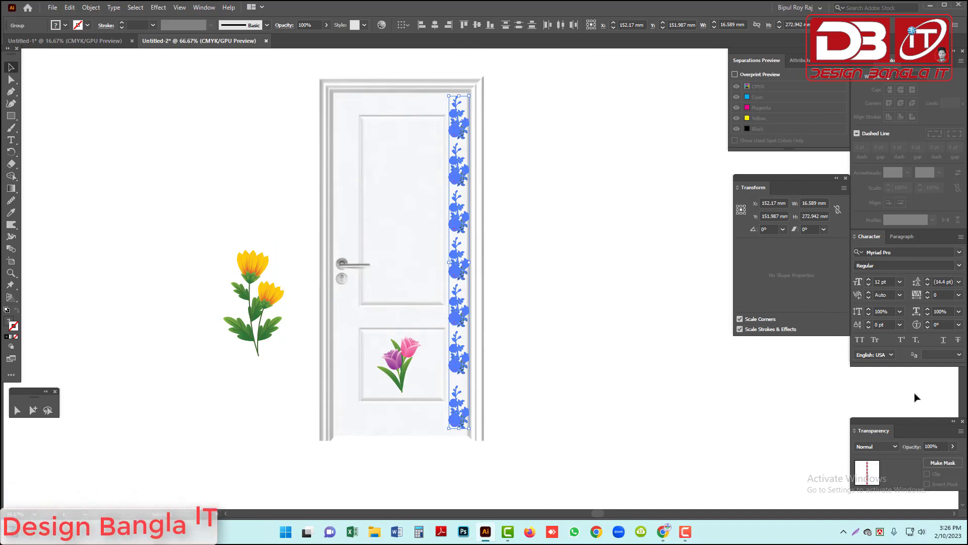
left_click(204, 7)
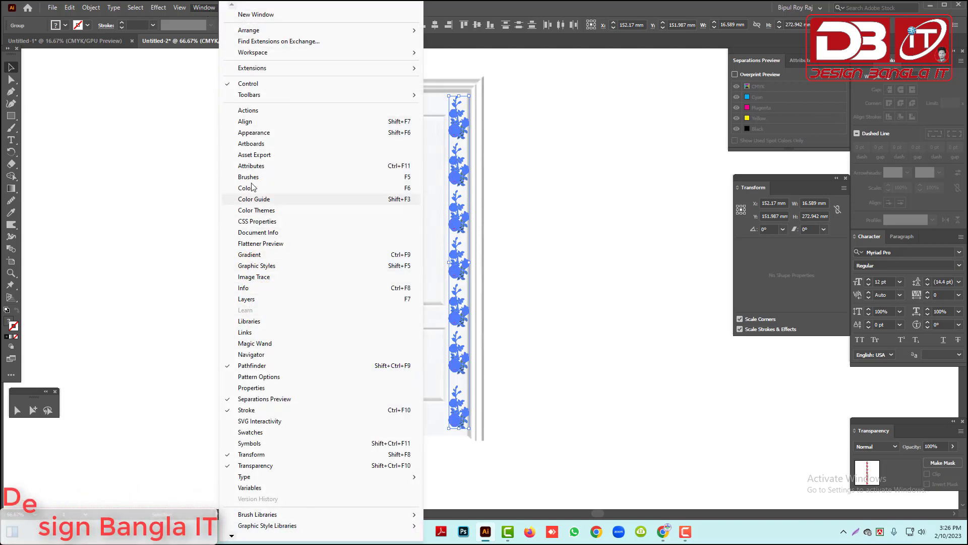
left_click(249, 122)
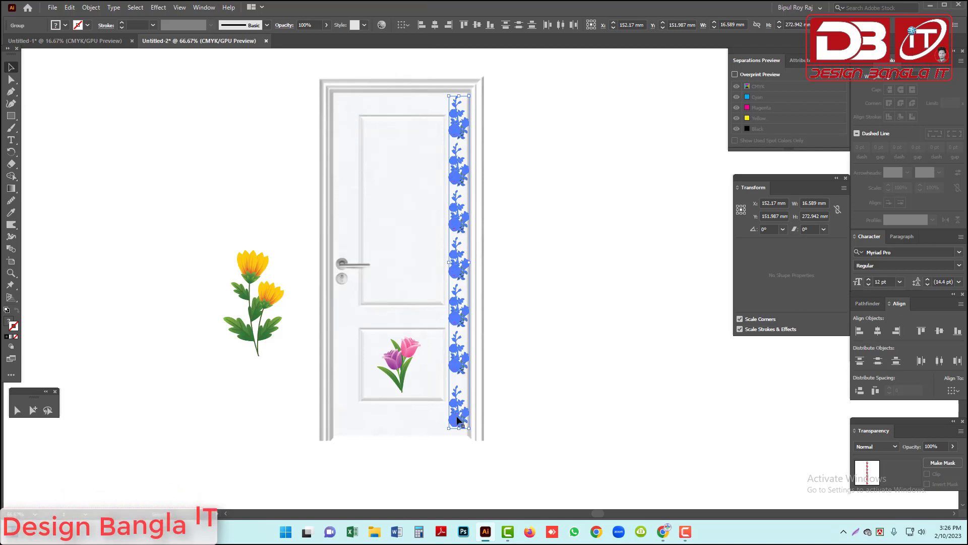
left_click(897, 363)
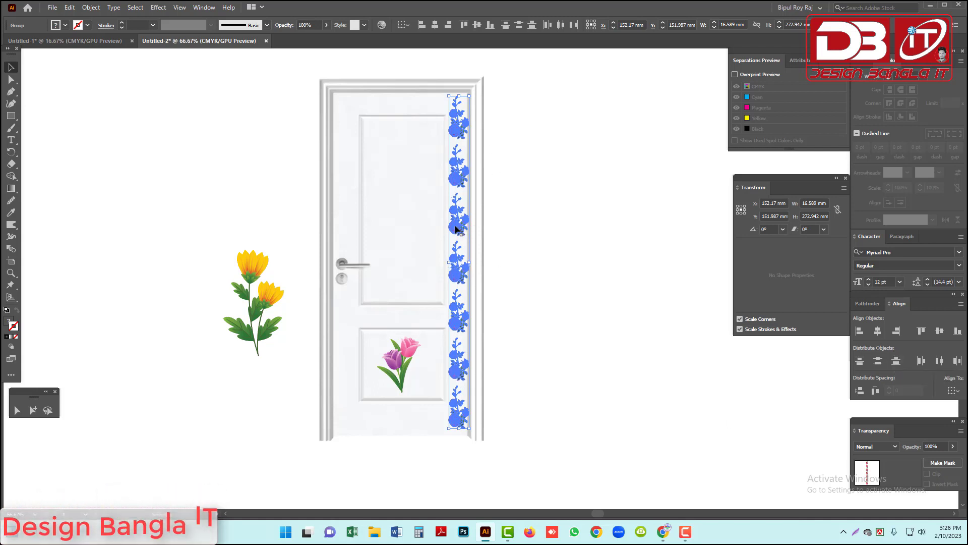
Copy the rose column to the door's left border and delete the spray covering the handle.
left_click_drag(455, 229, 342, 230)
left_click(404, 237)
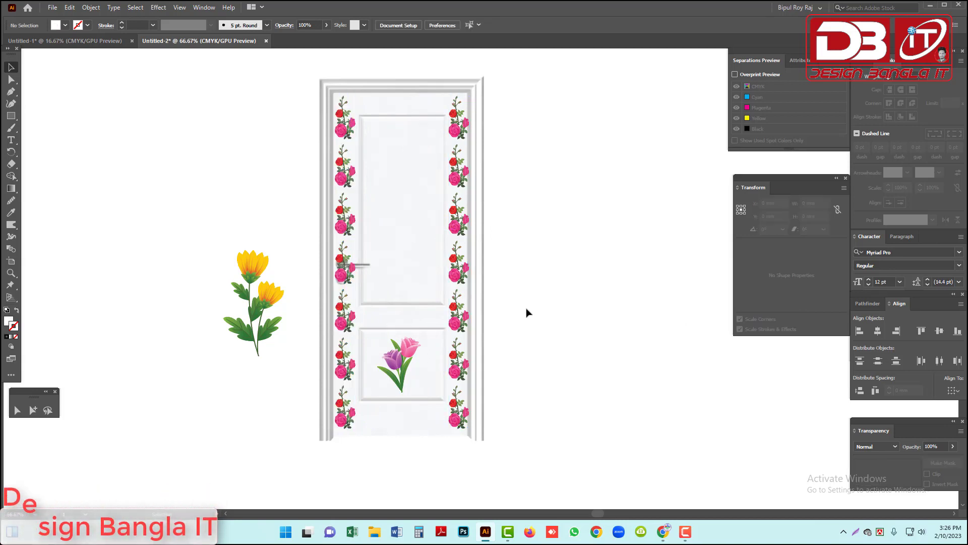
left_click(342, 275)
key("Delete")
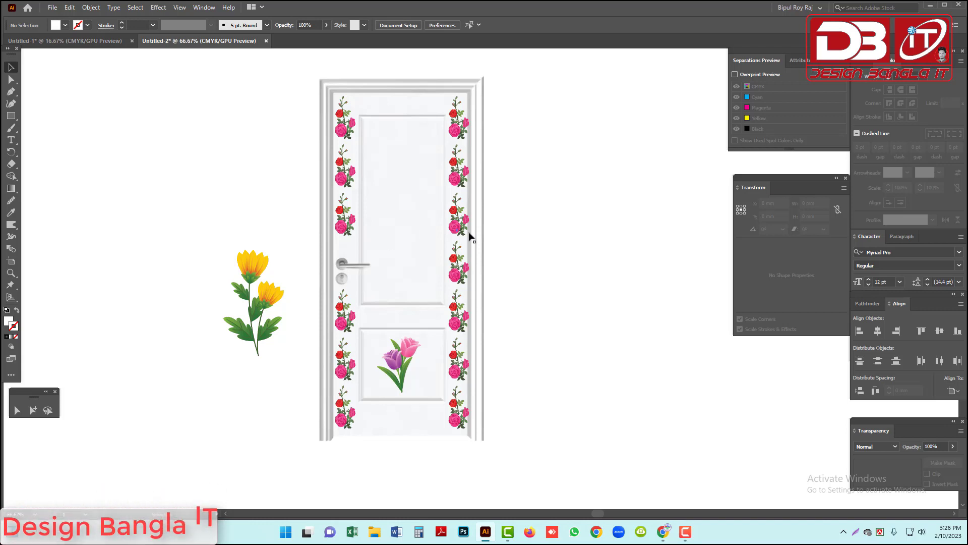
Copy the lowest right rose spray below the lower panel, rotate it -90°, and centre it in the bottom border.
left_click(434, 350)
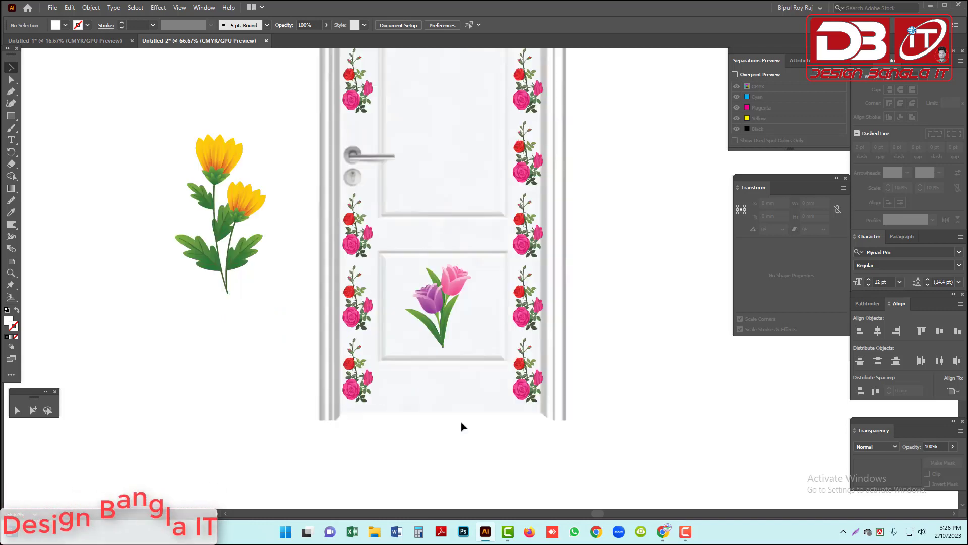
left_click_drag(525, 399, 499, 394)
key("r")
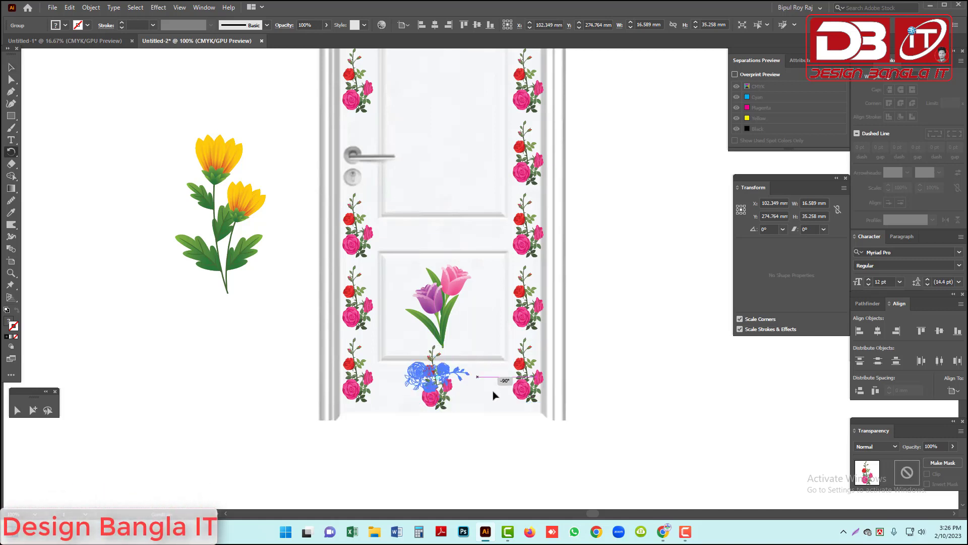
left_click(11, 67)
left_click_drag(435, 376, 441, 395)
left_click(475, 345)
Copy the horizontal rose spray from the bottom border to the middle of the door's top border.
left_click(466, 224, "ctrl+alt")
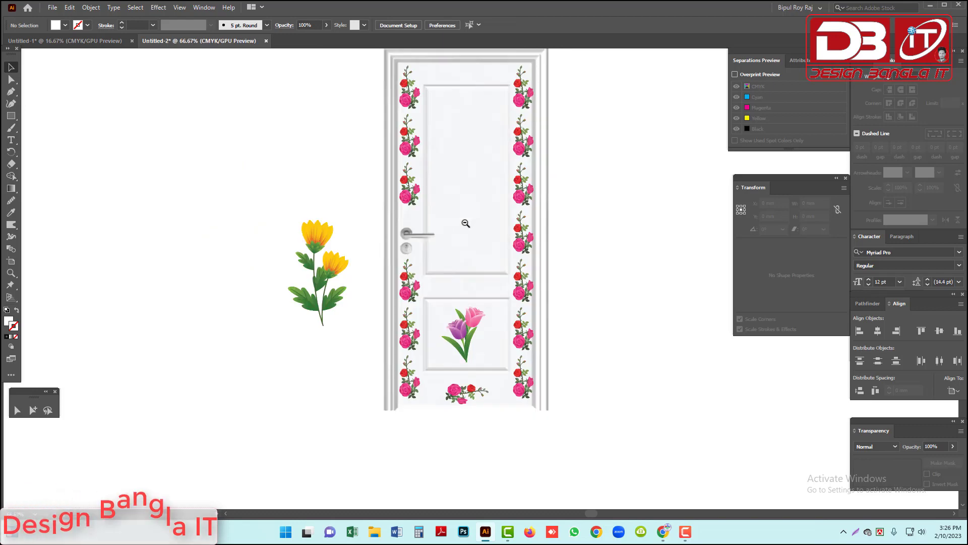
left_click_drag(474, 244, 394, 345)
left_click_drag(383, 501, 420, 182)
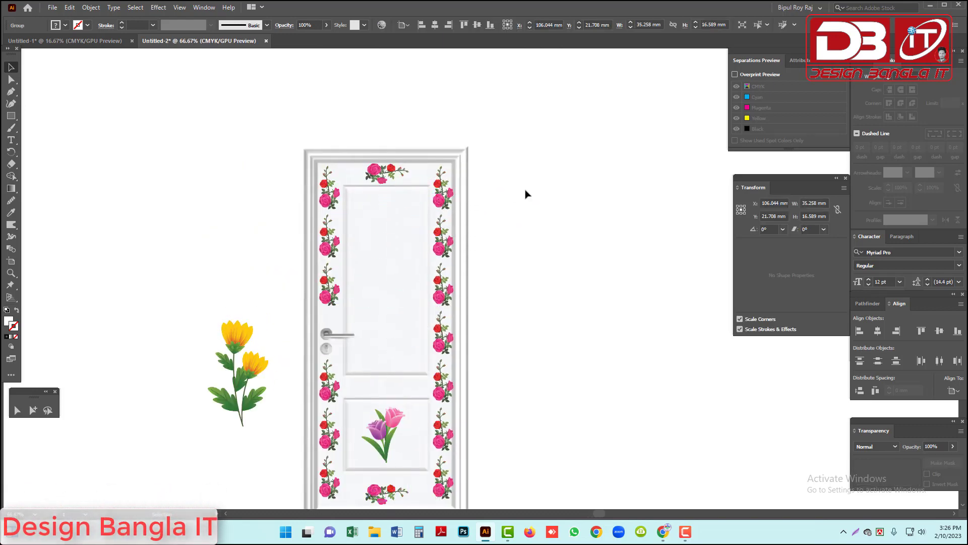
left_click(525, 194)
Move the yellow flower into the door's upper panel and enlarge it to fill the panel.
left_click_drag(394, 358, 393, 351)
left_click_drag(243, 373, 425, 269)
left_click_drag(388, 338, 388, 347)
left_click_drag(392, 416, 395, 418)
left_click(523, 371)
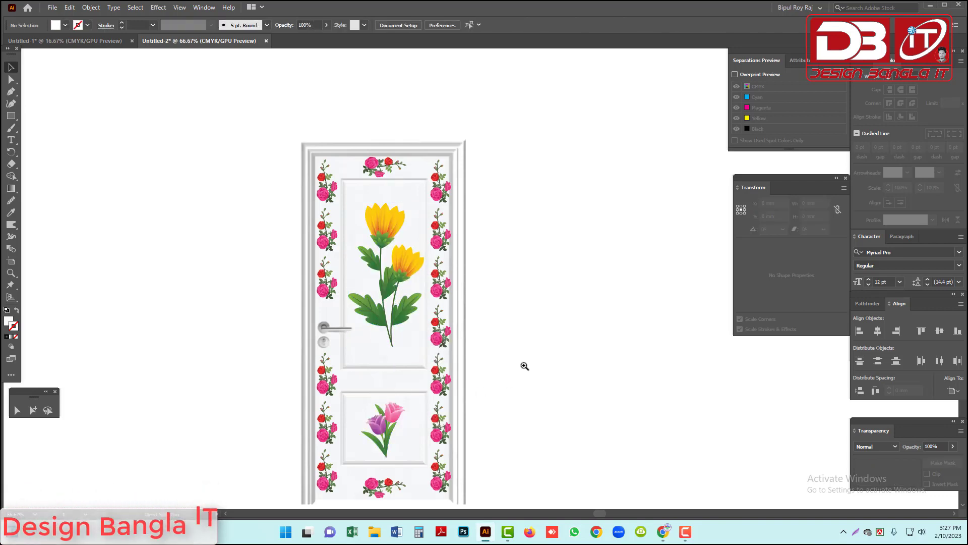
left_click(557, 358, "alt")
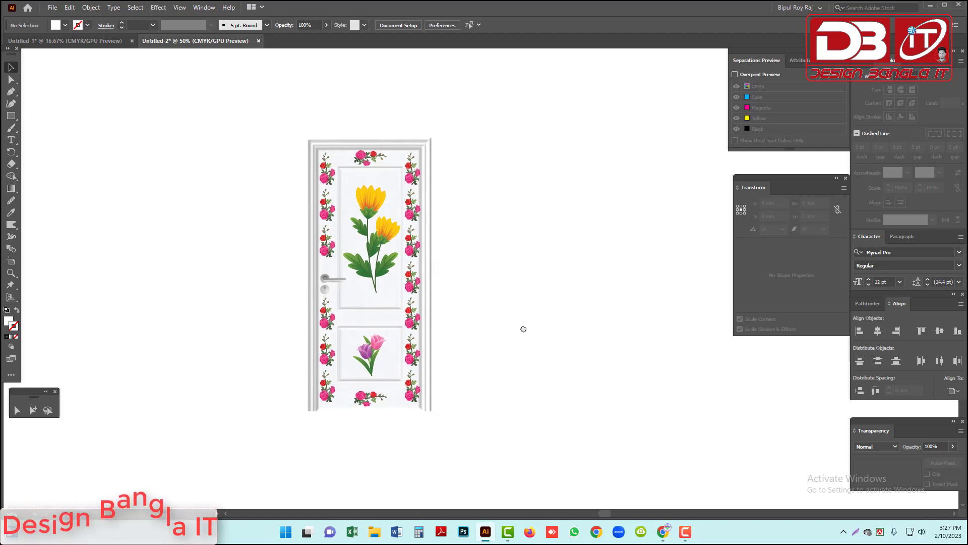
Group all the flower decorations on the door into one object.
left_click_drag(270, 109, 499, 472)
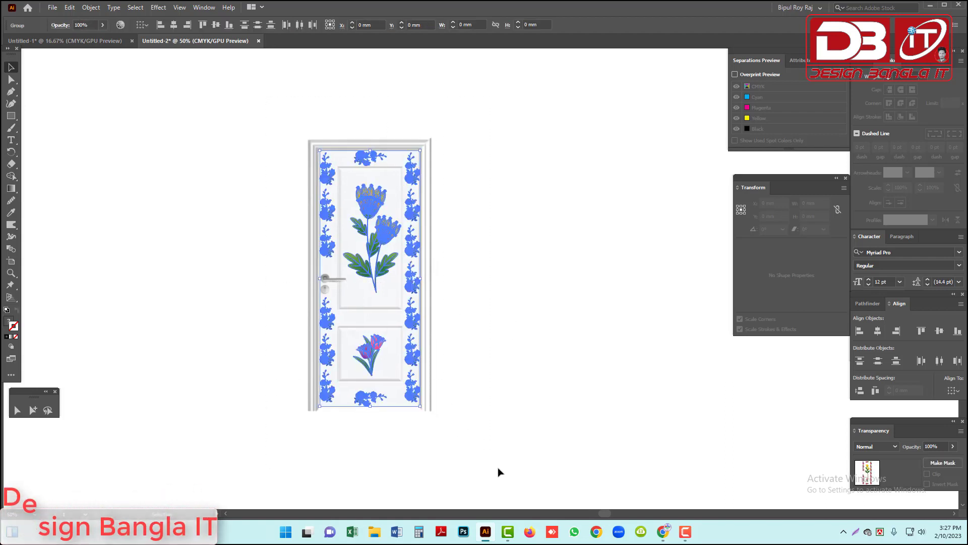
left_click(439, 303)
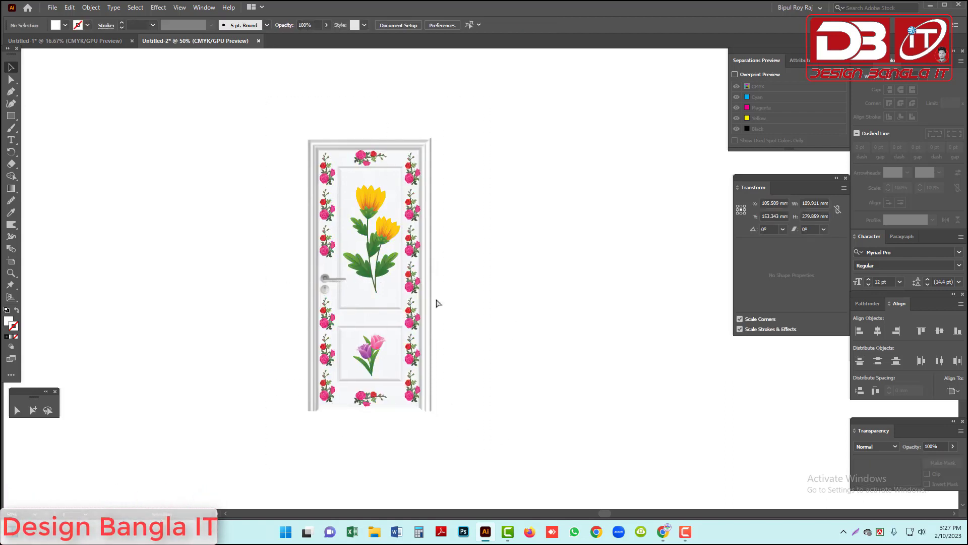
left_click(425, 266)
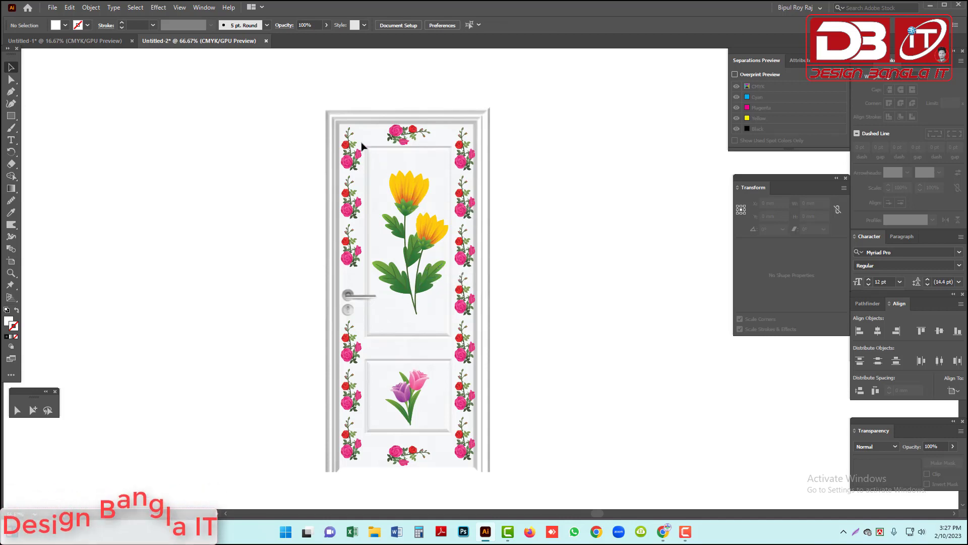
left_click(348, 153)
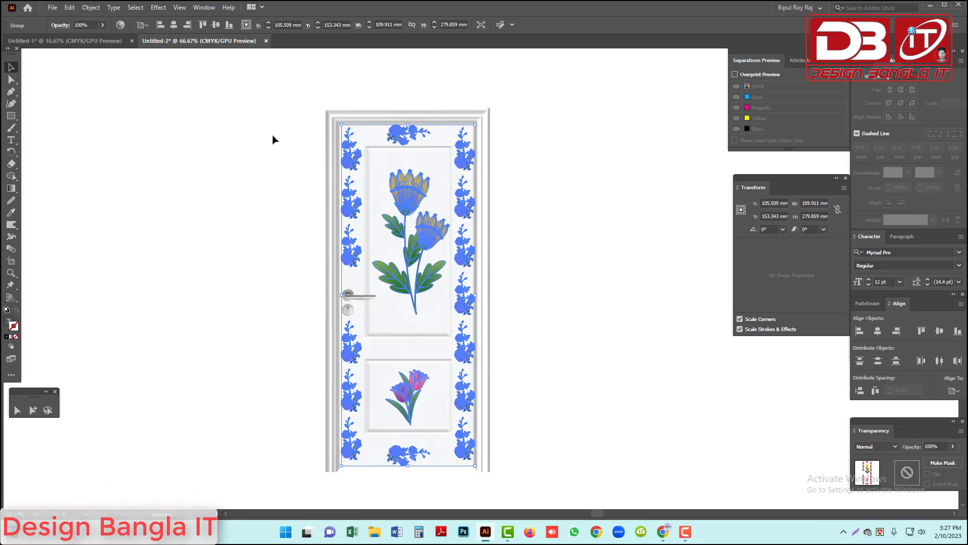
left_click(303, 99)
left_click_drag(303, 100, 555, 505)
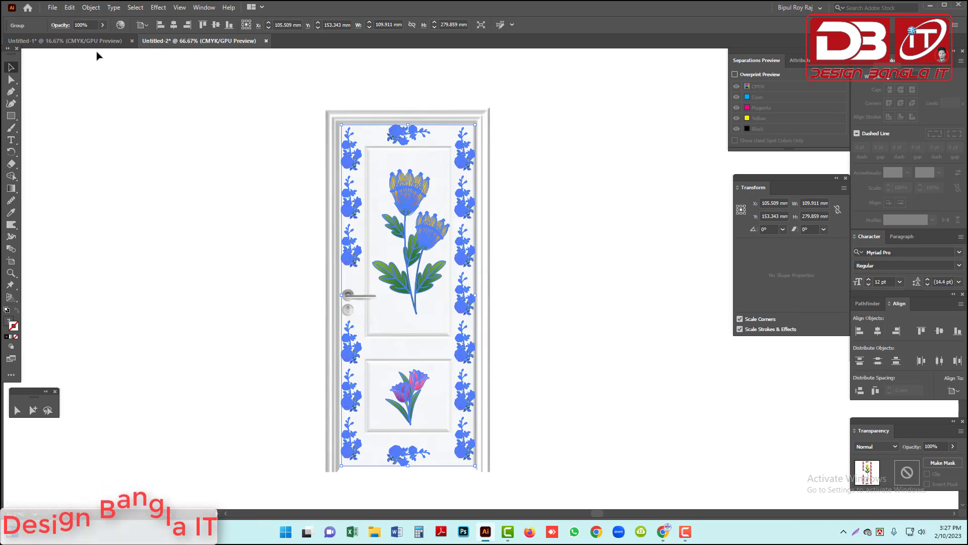
Cut the refrigerator image from Untitled-1 and paste it into a new document.
left_click(81, 42)
left_click(64, 201)
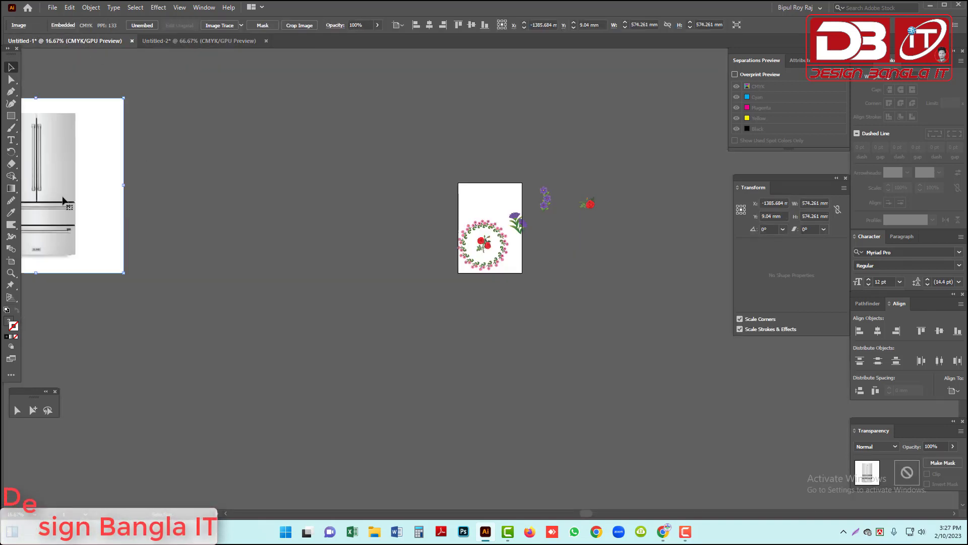
key("Delete")
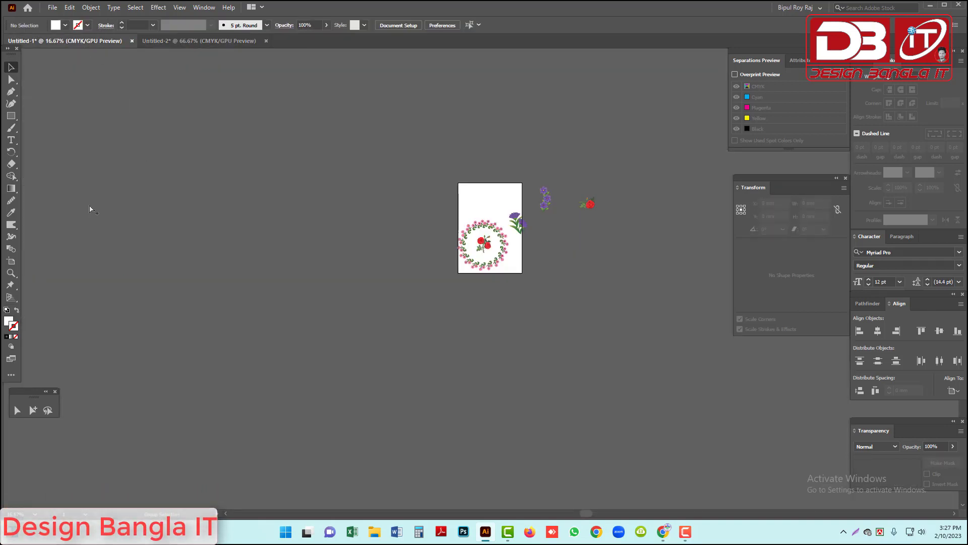
key("ctrl+n")
key("Return")
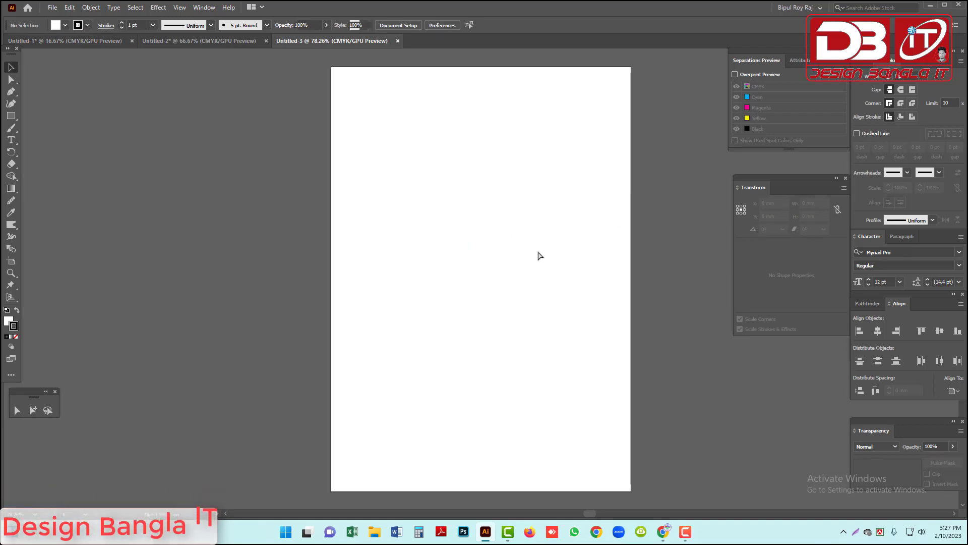
key("ctrl+v")
key("ctrl+minus")
key("ctrl+minus")
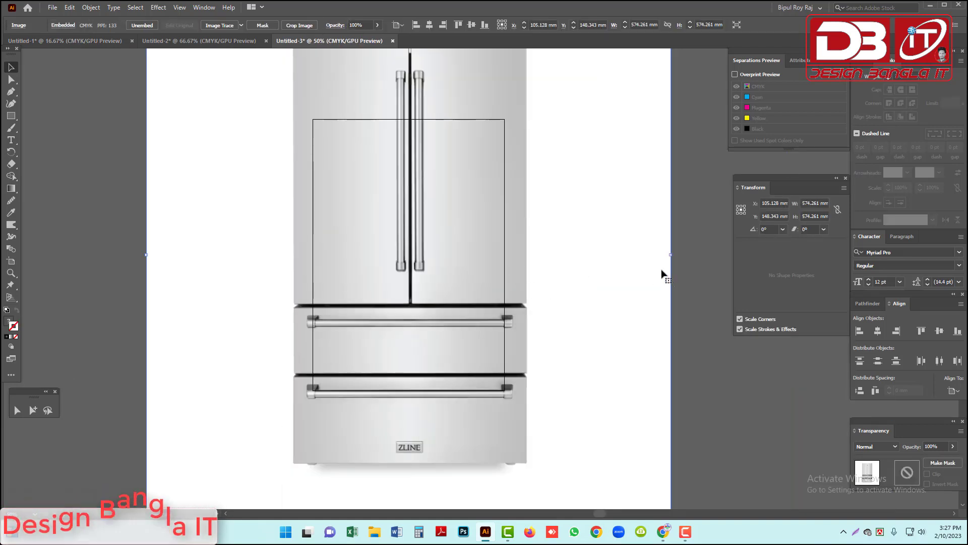
Shrink the refrigerator image to about 298 mm square and copy the purple flower from Untitled-1 into the refrigerator document.
left_click_drag(671, 255, 546, 260)
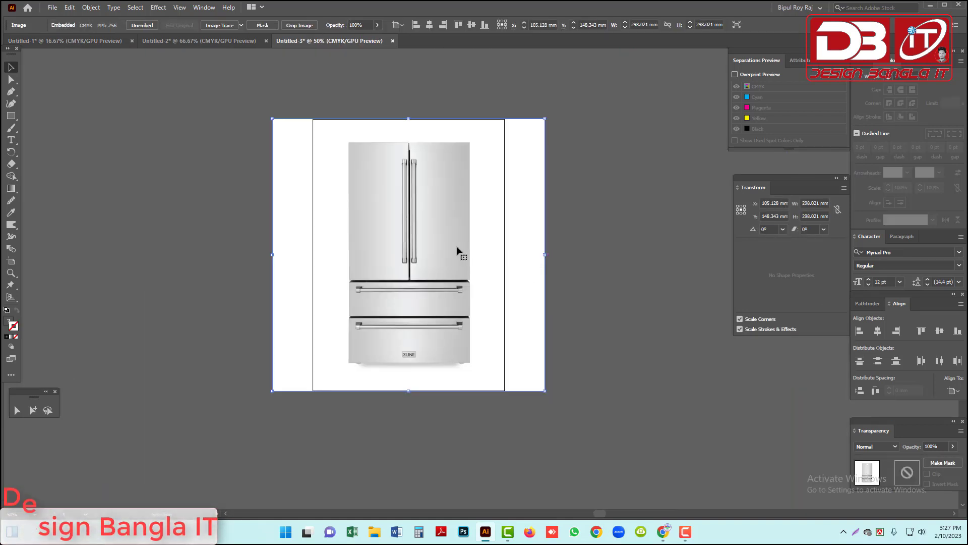
left_click(180, 44)
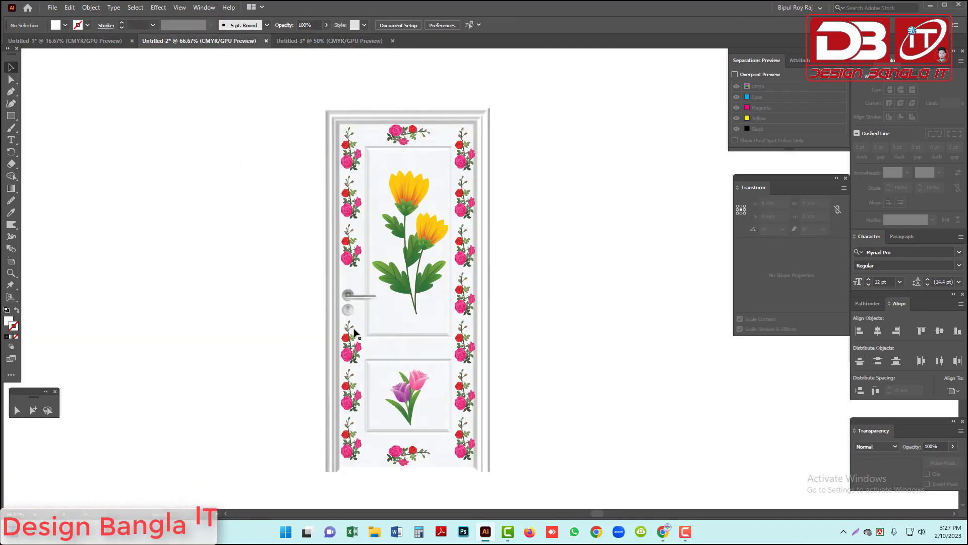
left_click(409, 298)
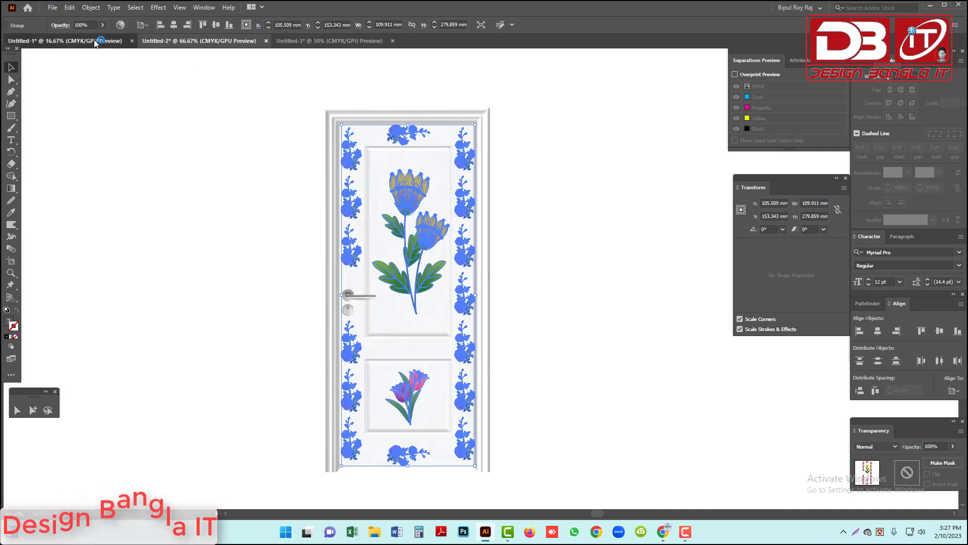
left_click(65, 40)
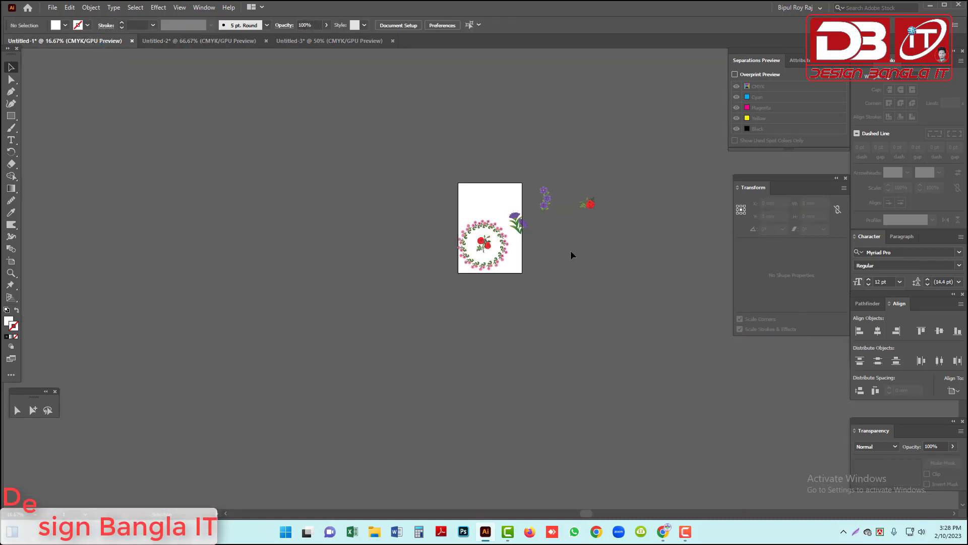
left_click(527, 231)
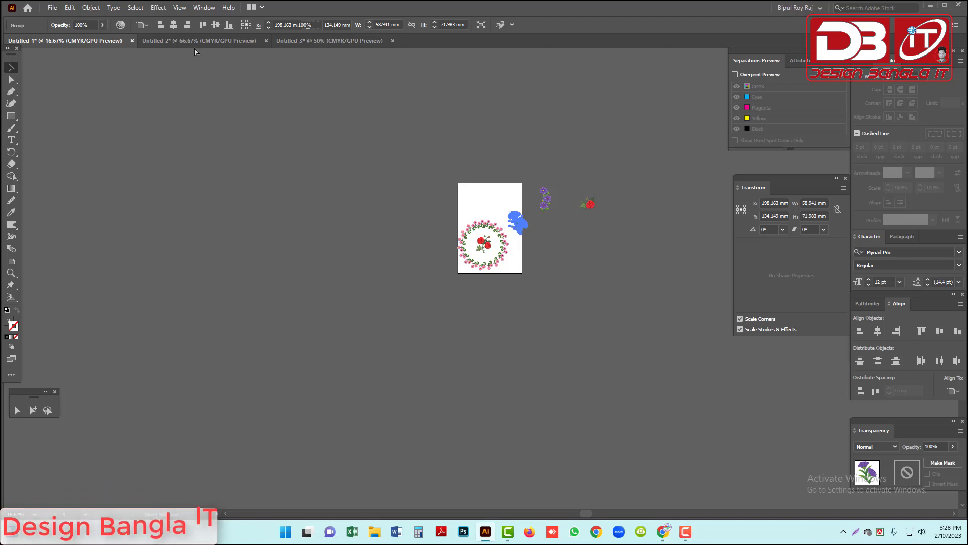
left_click(313, 43)
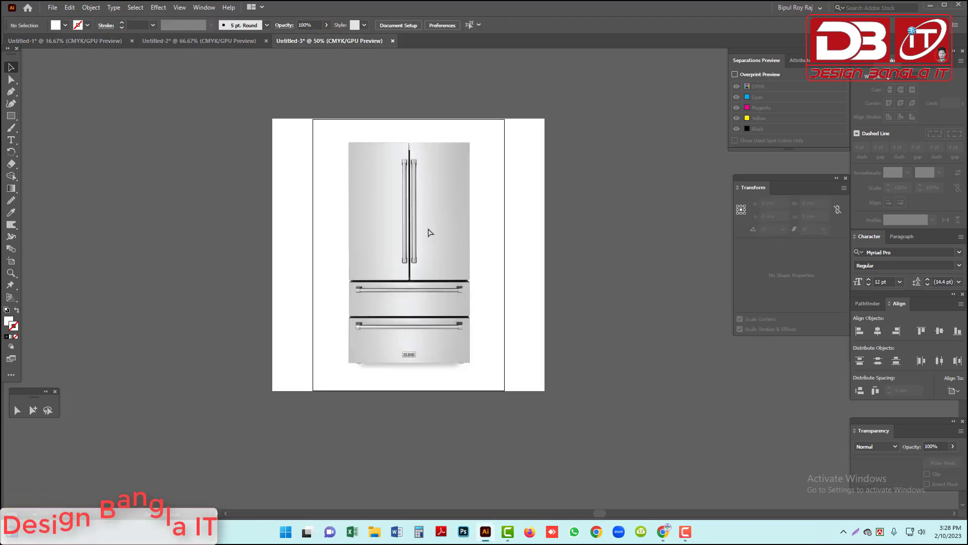
key("ctrl+v")
Ungroup the door decorations in Untitled-2, then cut the yellow flower and the tulips and paste them into the refrigerator document.
left_click(177, 42)
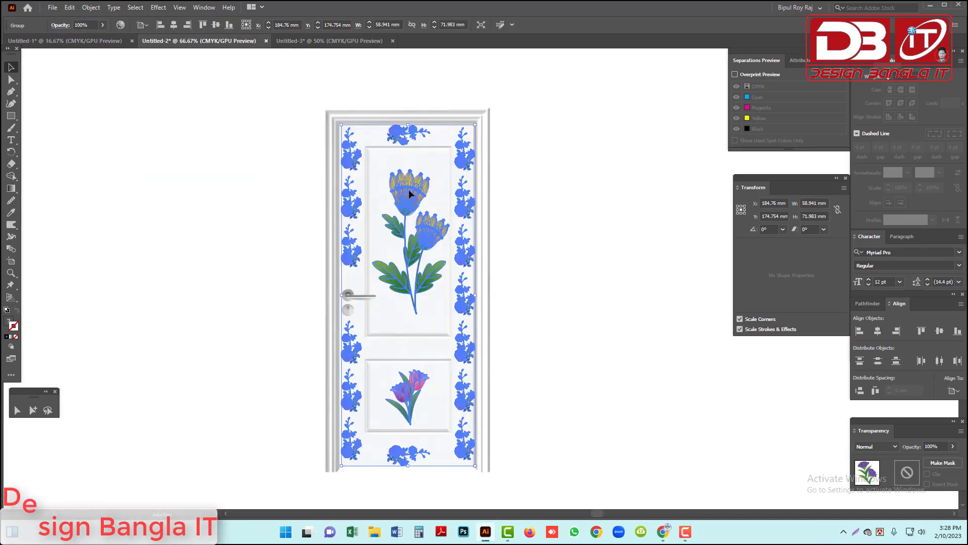
right_click(500, 203)
left_click(519, 210)
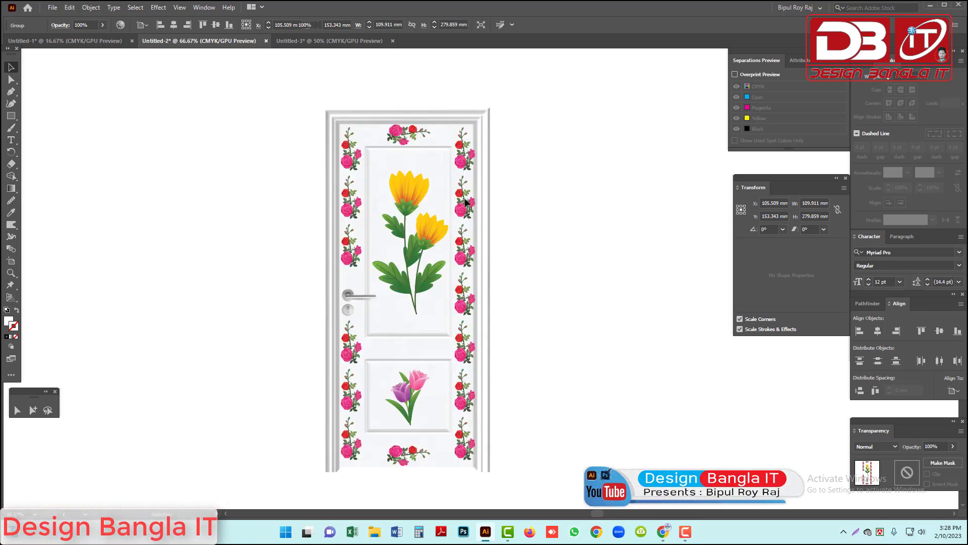
right_click(418, 220)
left_click(449, 309)
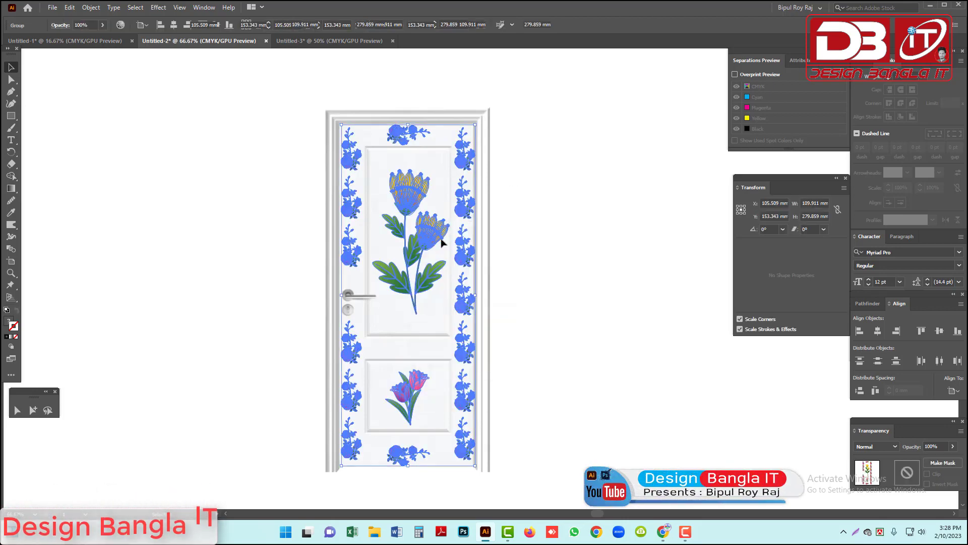
left_click(432, 239)
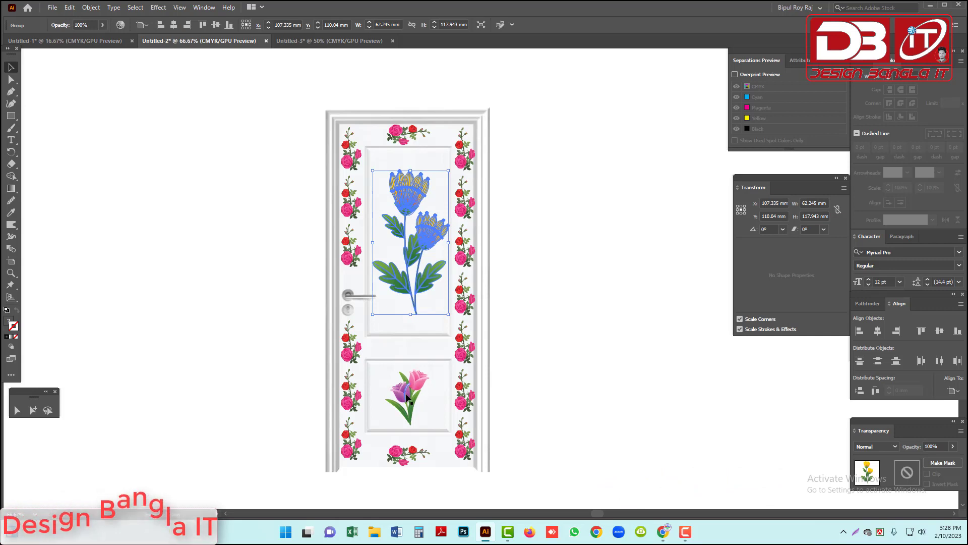
left_click(308, 41)
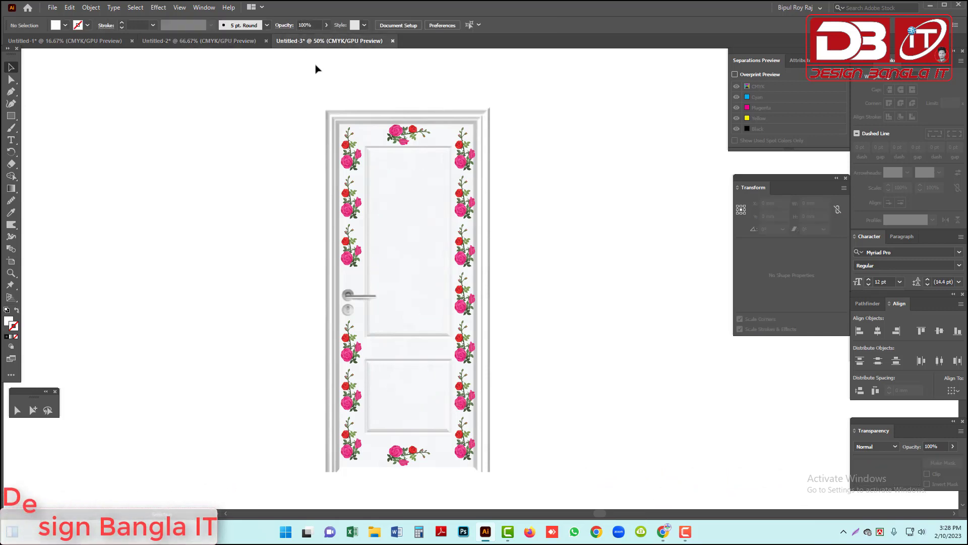
key("ctrl+v")
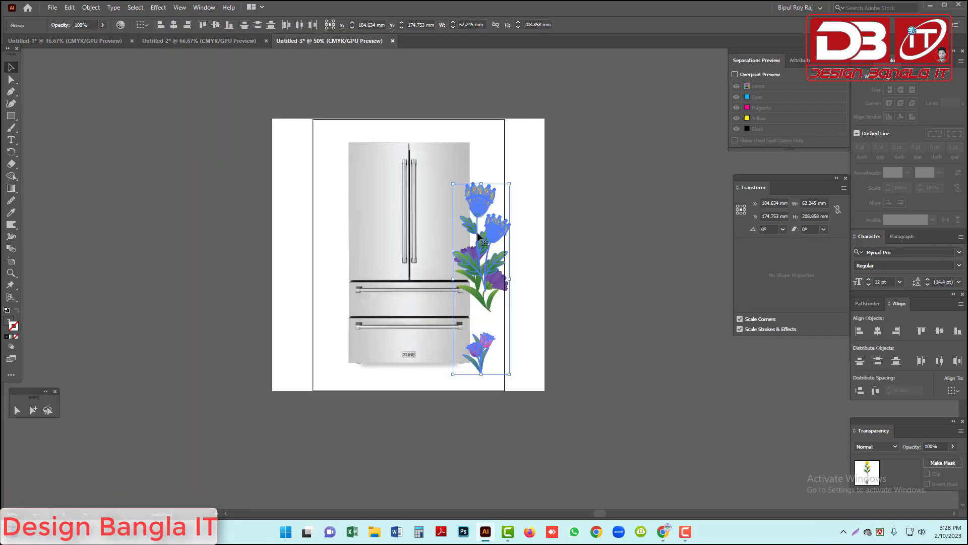
Place the yellow flower on the refrigerator's left door and the enlarged tulips on its right door.
left_click_drag(475, 212, 364, 188)
left_click(296, 191)
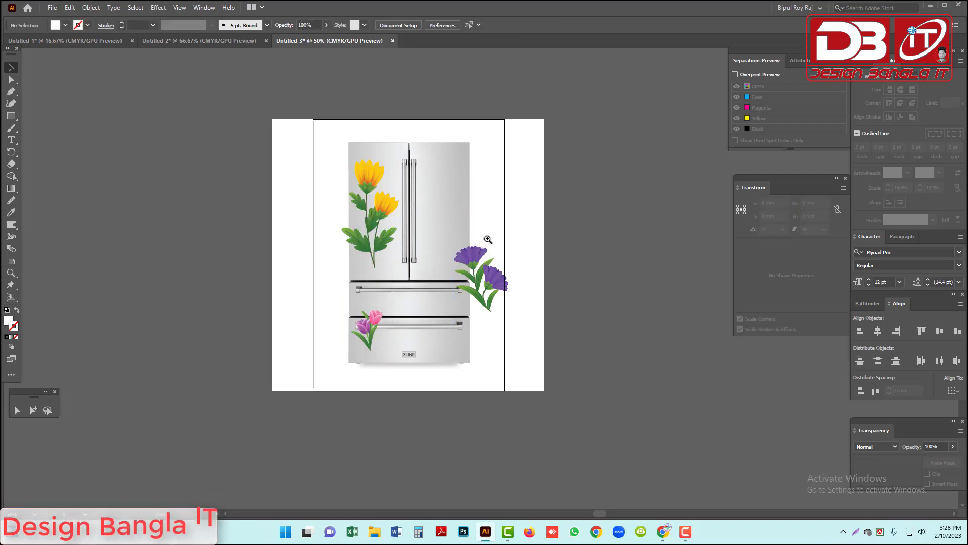
key("ctrl+equal")
left_click_drag(334, 251, 337, 250)
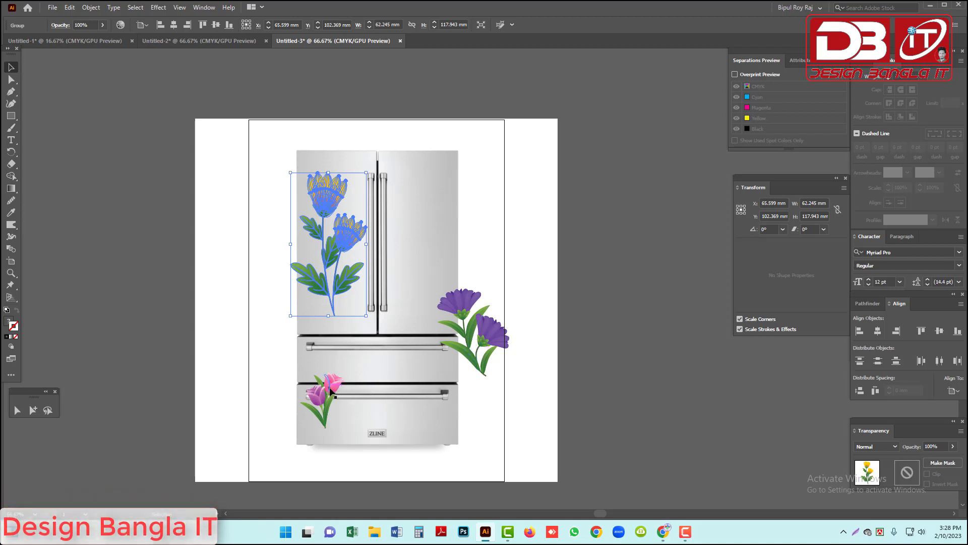
left_click_drag(331, 391, 457, 281)
left_click_drag(421, 251, 426, 264)
Shrink the purple flower to about 22 by 27 mm and place one on each side of the ZLINE logo.
left_click_drag(480, 348, 425, 426)
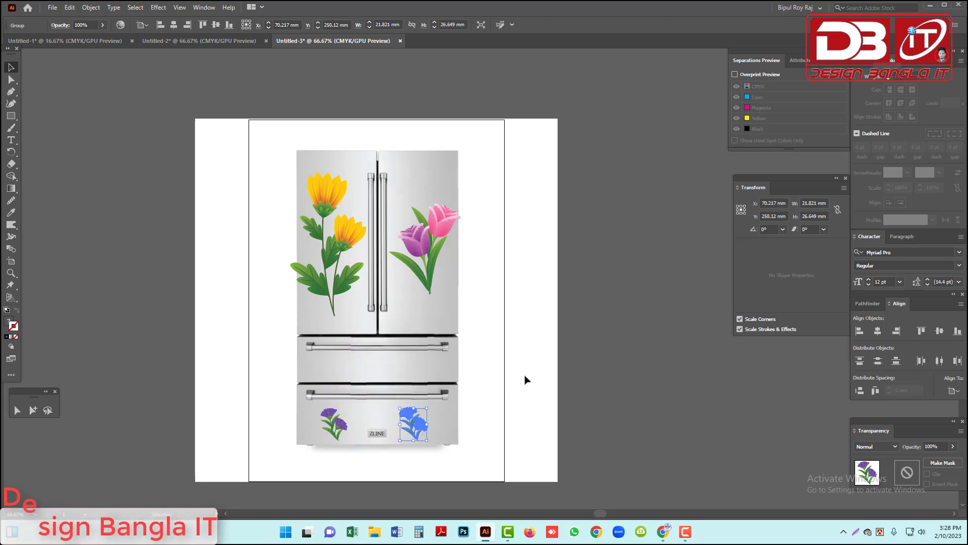
left_click(526, 380)
Make the tulips taller on the right door and shrink the yellow flower to fit inside the left door.
left_click(409, 298)
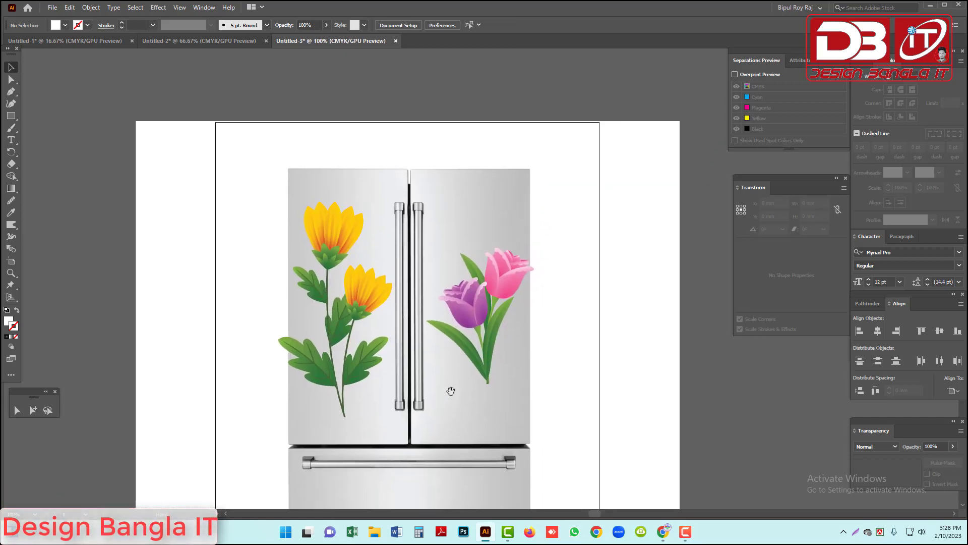
left_click(502, 286)
left_click_drag(480, 248, 498, 263)
left_click(571, 294)
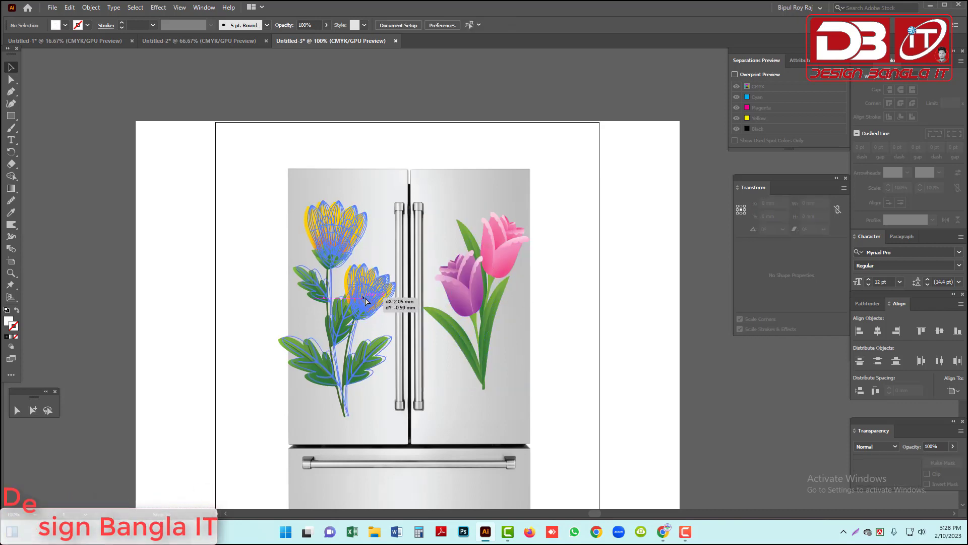
left_click(362, 302)
left_click_drag(398, 309, 372, 289)
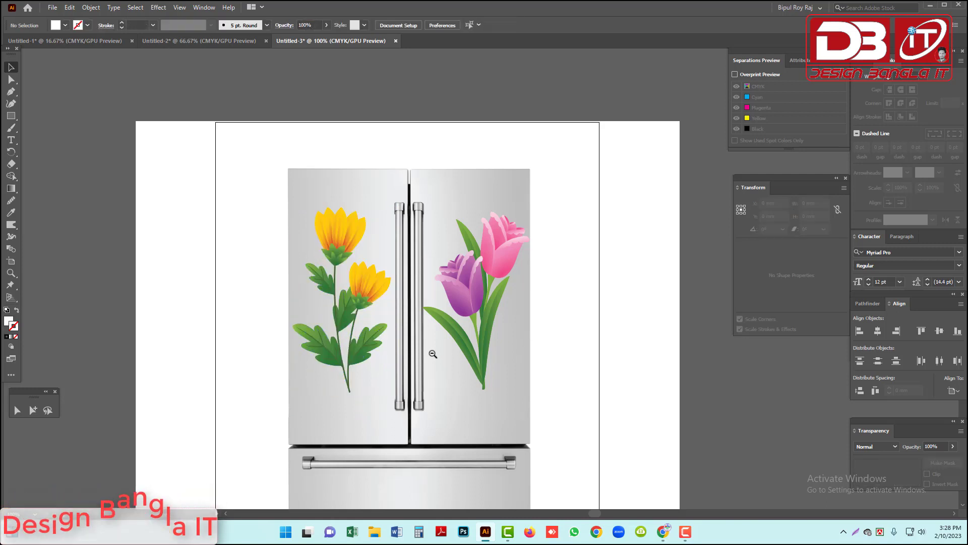
key("ctrl+minus")
scroll(373, 281, "right", 2)
left_click_drag(257, 151, 550, 470)
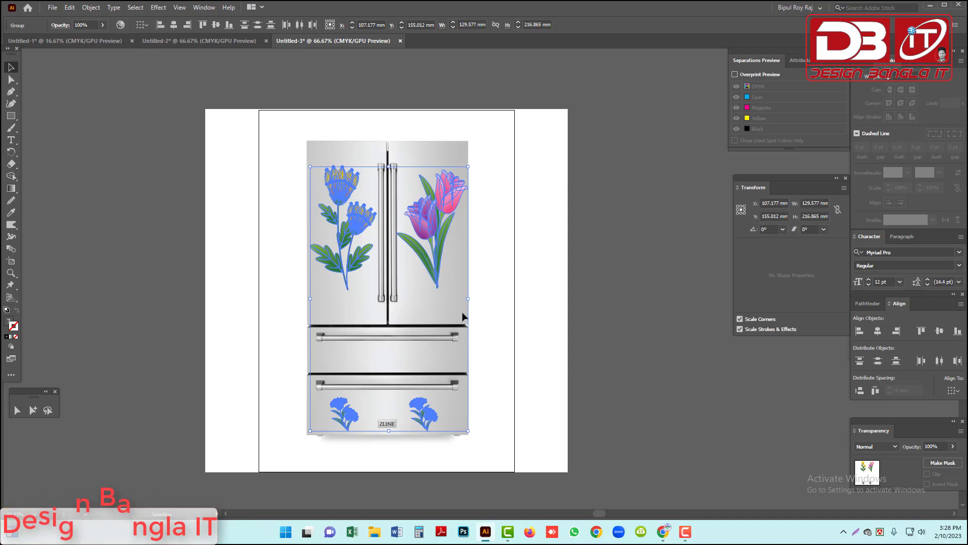
left_click(488, 318)
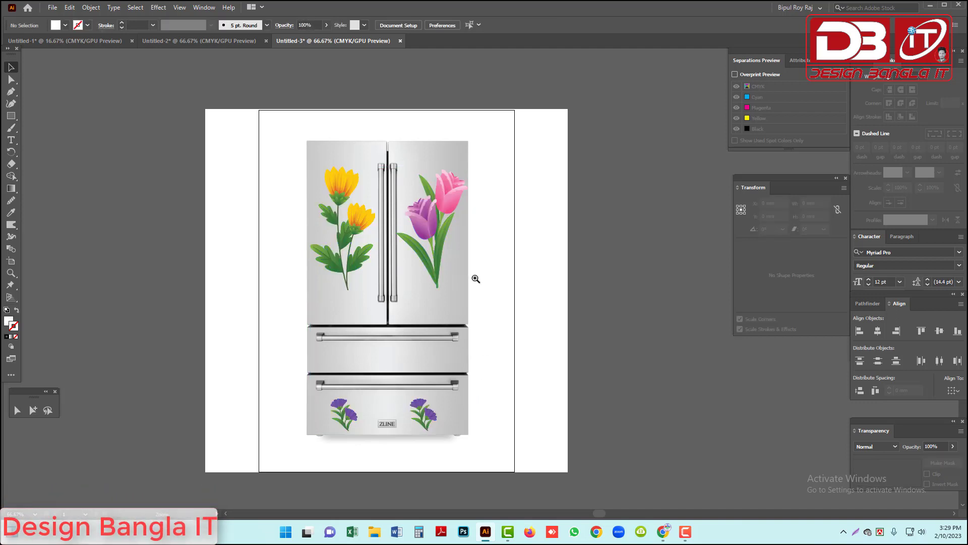
Draw an unfilled rectangle about 50 by 129 mm around the yellow flower and give it a black stroke.
left_click(12, 116)
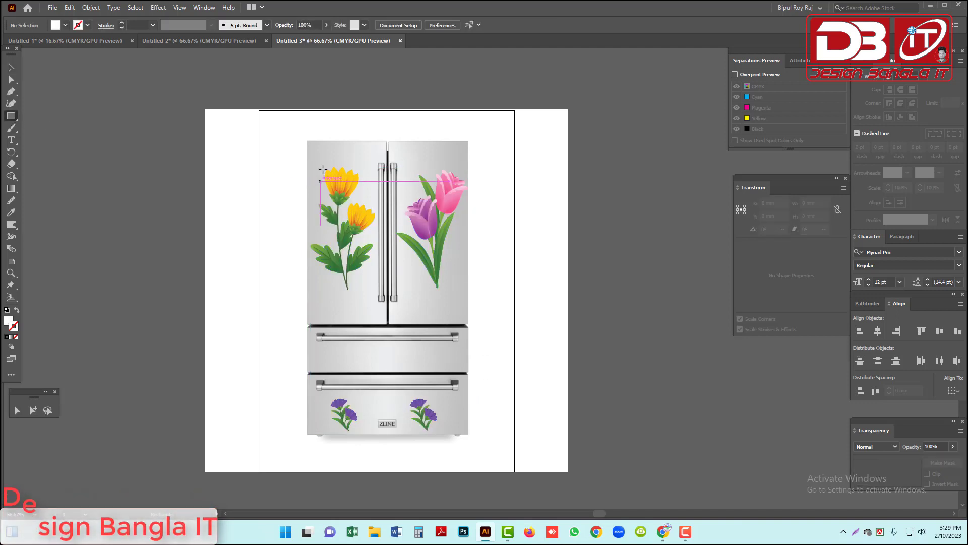
left_click_drag(311, 161, 372, 317)
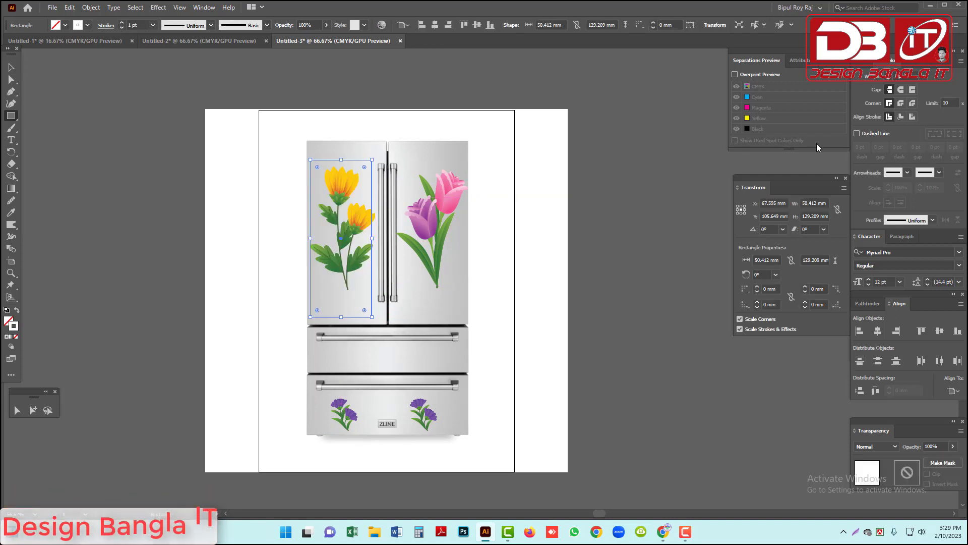
left_click(861, 63)
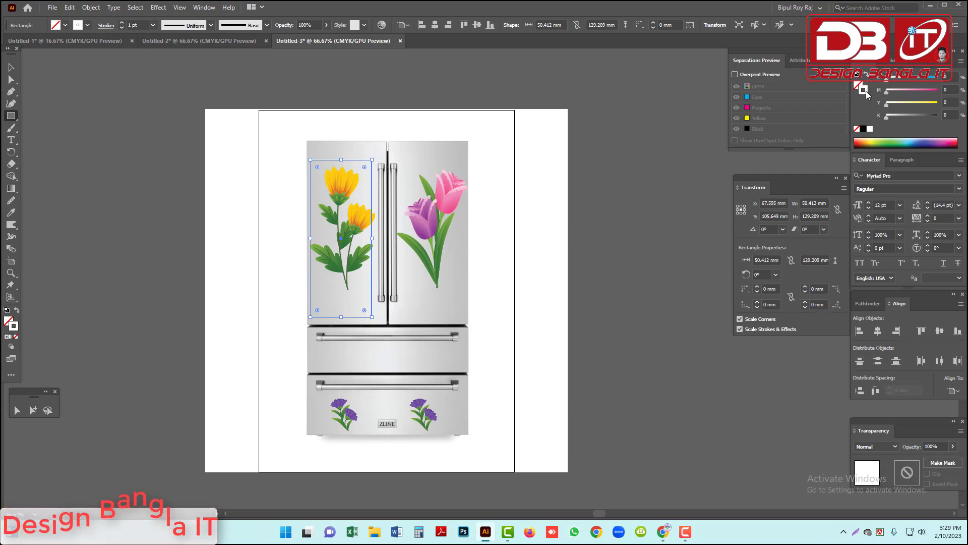
left_click(864, 129)
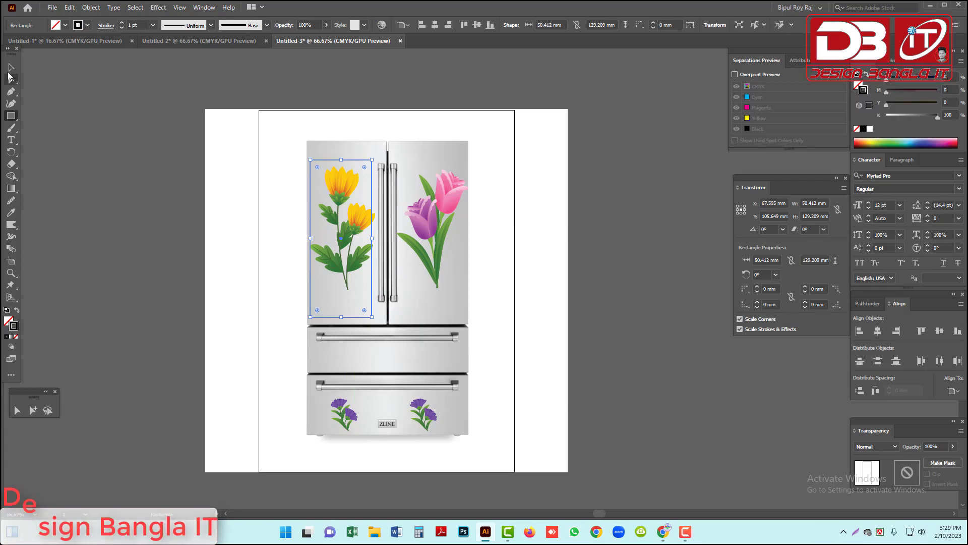
Shift the rectangle toward the left door's handle and widen it to about 53 mm.
left_click(11, 67)
left_click(155, 94)
left_click(444, 243)
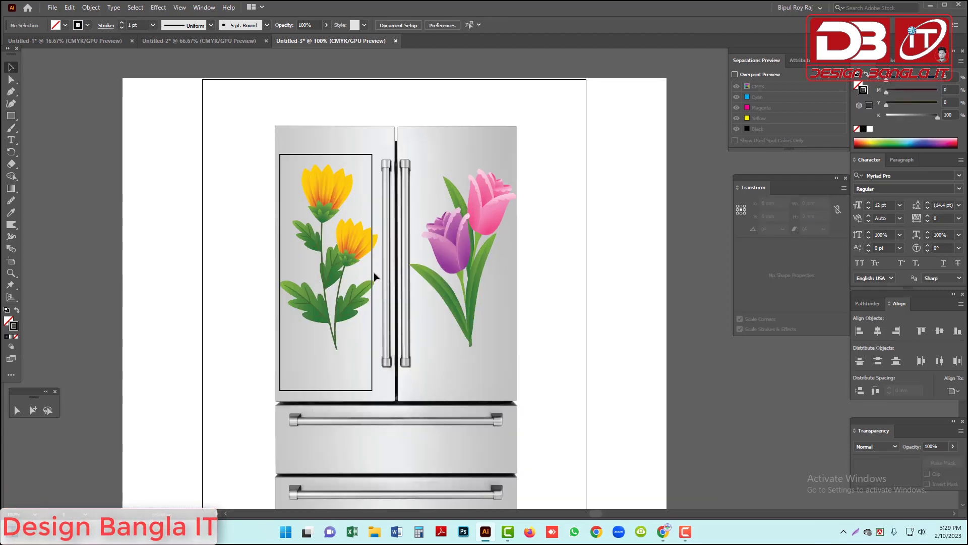
left_click_drag(373, 274, 378, 271)
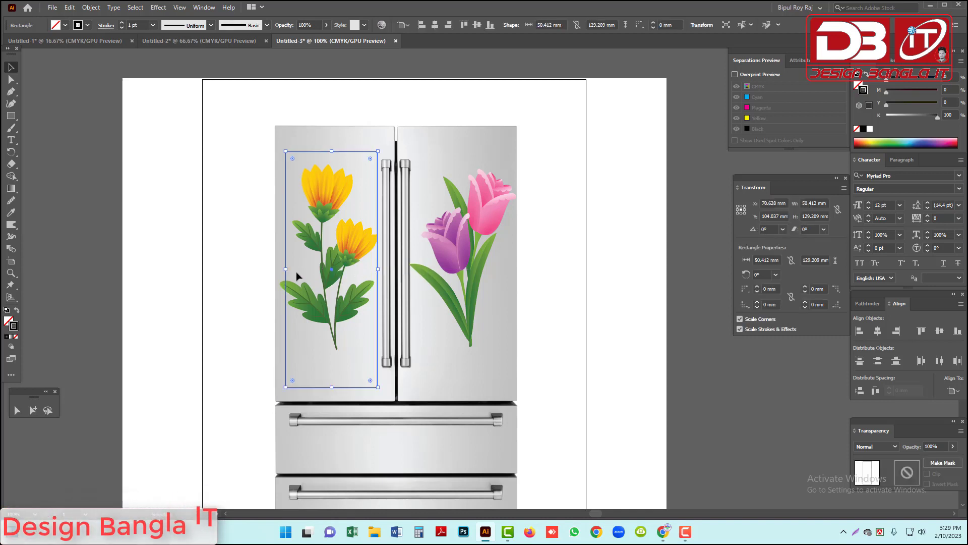
left_click_drag(285, 270, 279, 270)
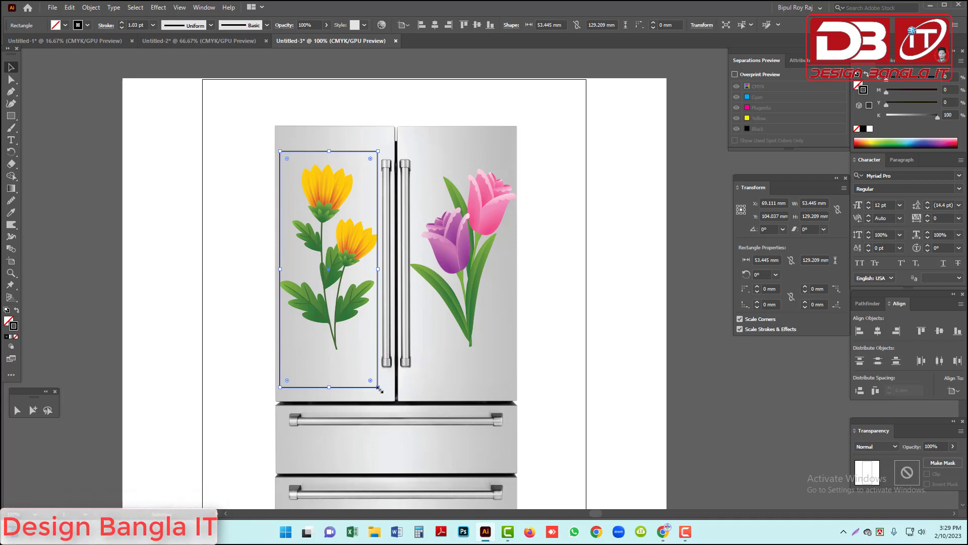
Add a smaller copy about 50 by 124 mm inside the left door's rectangle and copy both rectangles onto the right door.
left_click_drag(380, 389, 374, 378)
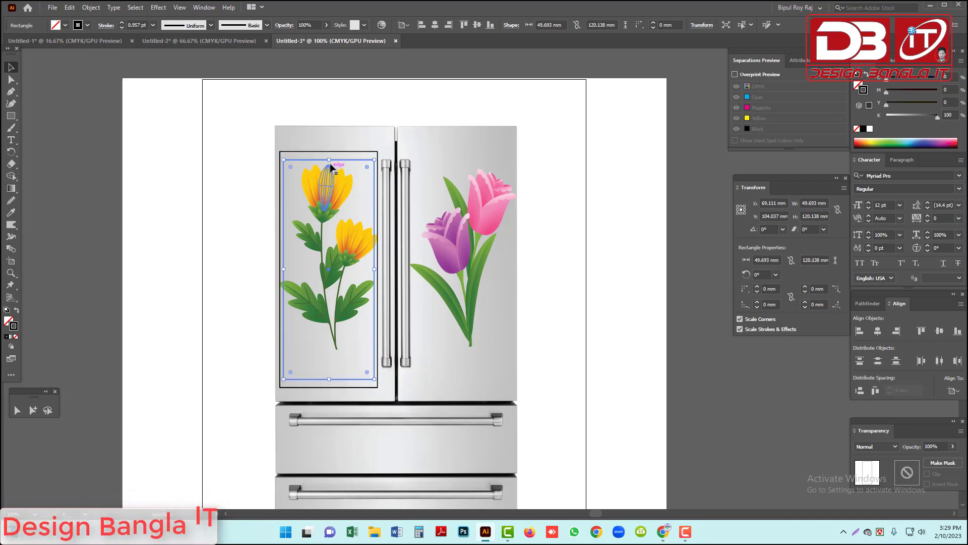
left_click_drag(329, 160, 329, 155)
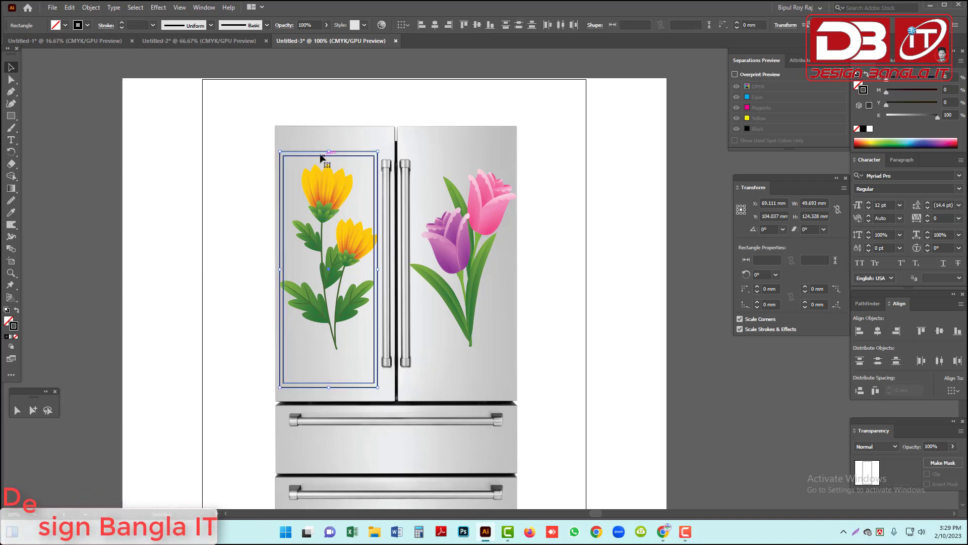
left_click_drag(320, 152, 455, 161)
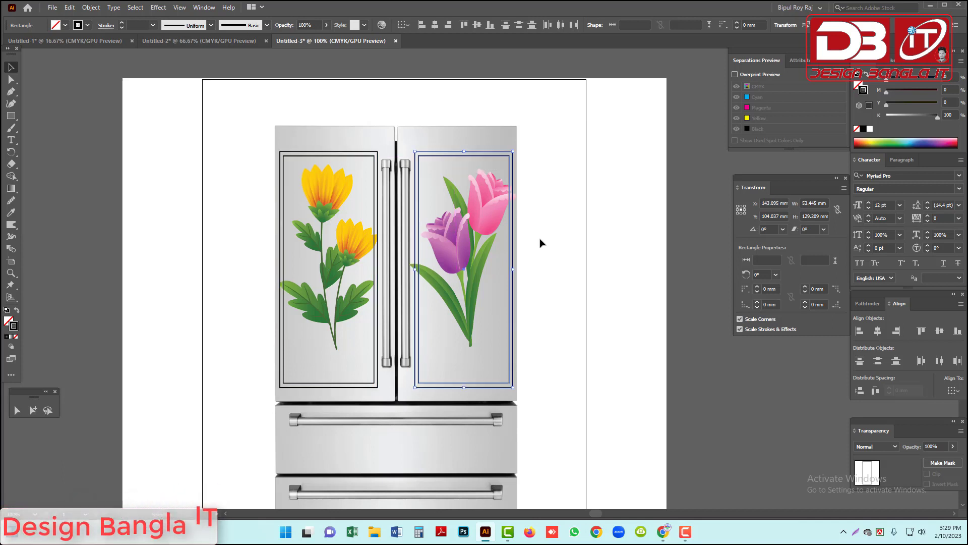
left_click(540, 242)
Try moving all the flowers and door frames off the refrigerator onto the empty canvas, and undo the move.
left_click(485, 264, "alt")
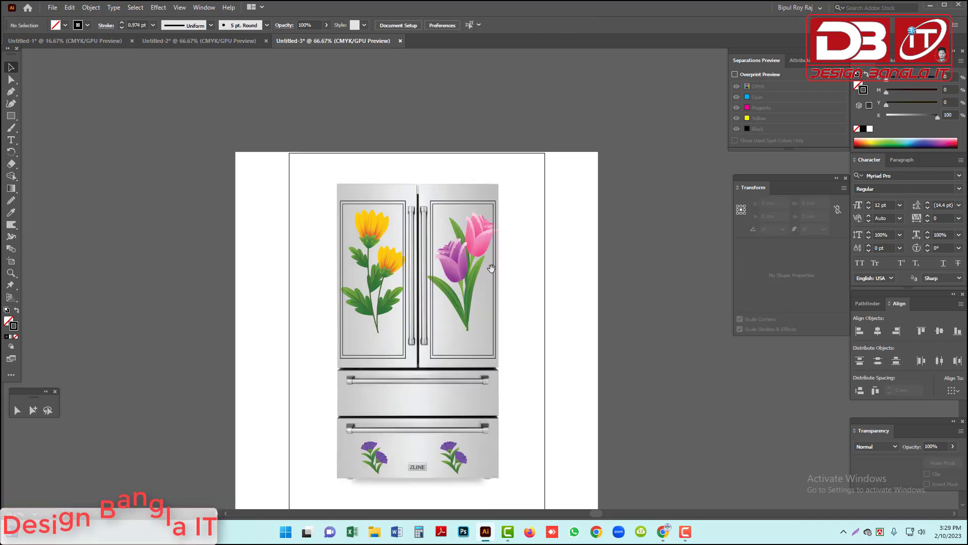
scroll(501, 311, "down", 1)
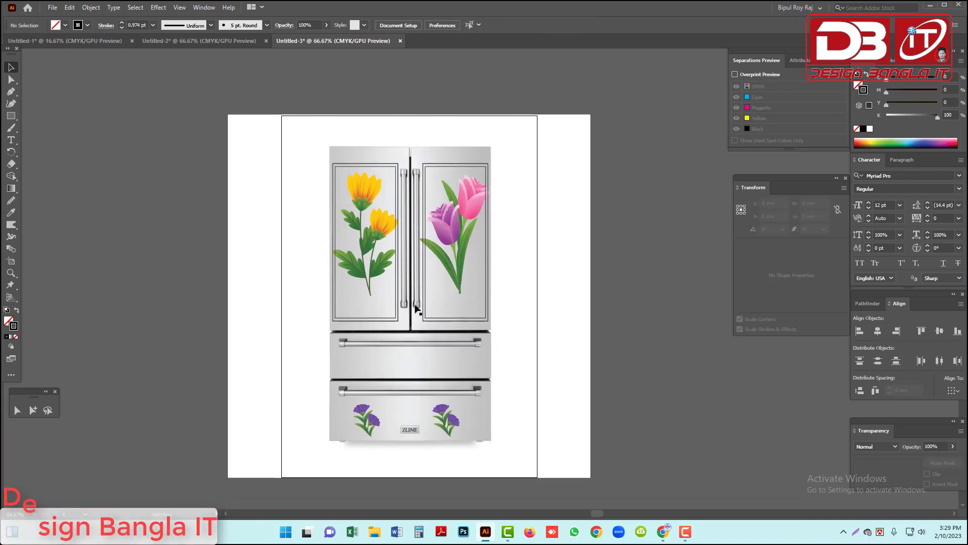
left_click_drag(300, 135, 534, 357)
left_click_drag(456, 189, 159, 198)
left_click(263, 257)
left_click_drag(263, 257, 391, 262)
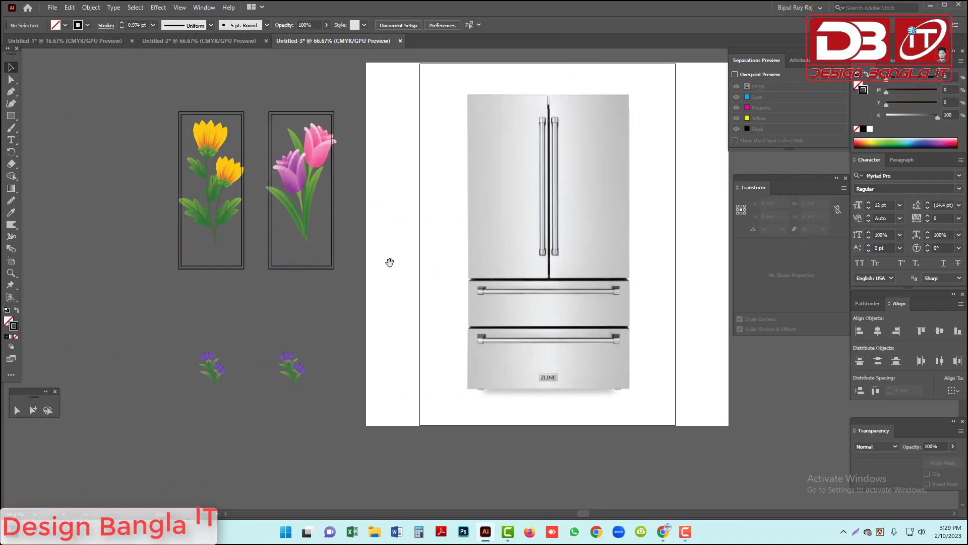
key("ctrl+shift+h")
left_click_drag(130, 86, 384, 422)
key("ctrl+z")
Select all the frame rectangles on both upper refrigerator doors and convert them into guides.
left_click_drag(521, 339, 324, 409)
left_click(522, 287)
left_click(416, 298, "ctrl")
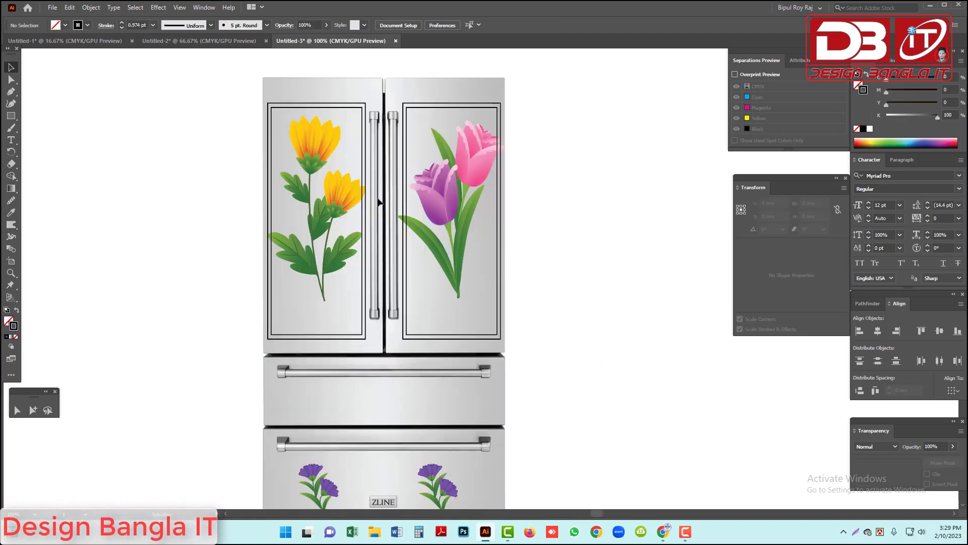
left_click_drag(352, 95, 423, 132)
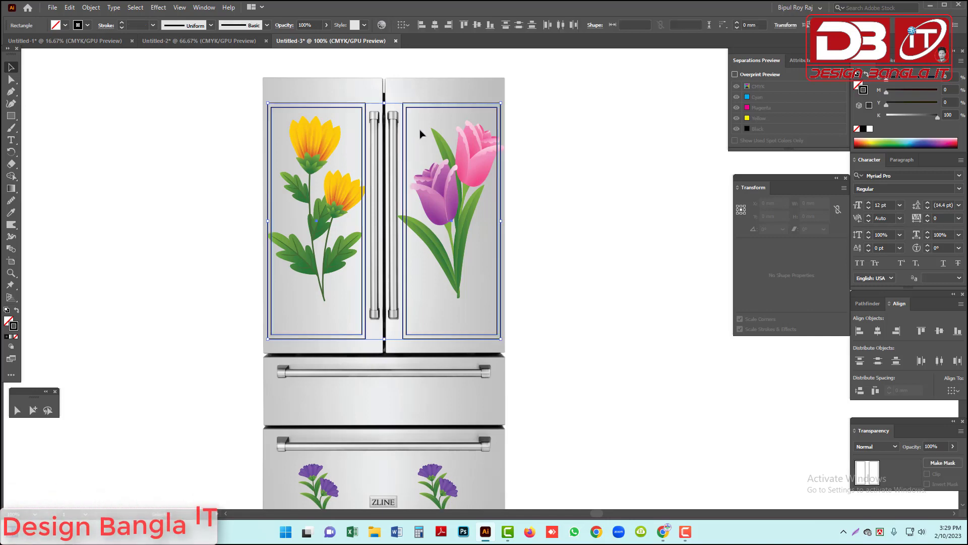
key("ctrl+5")
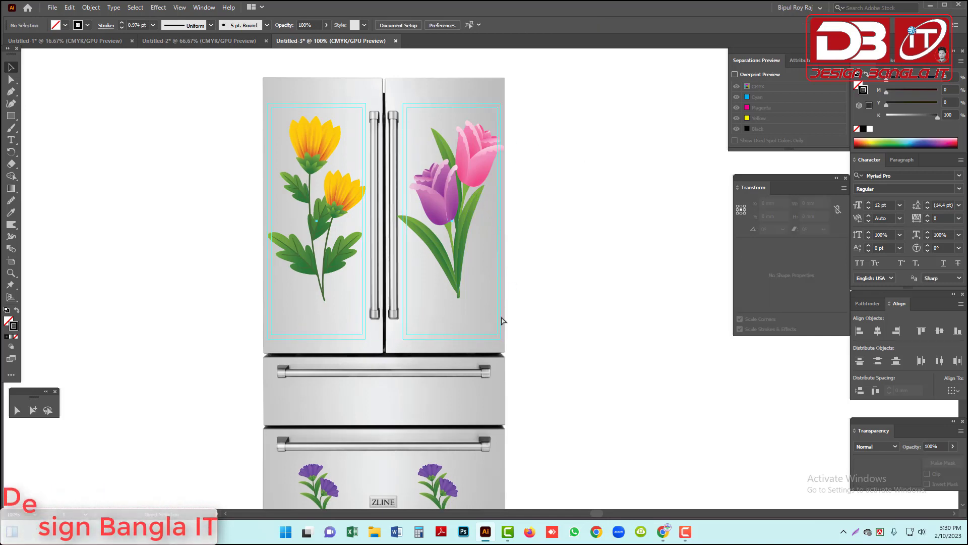
Select all the flower artwork on the refrigerator's doors and bottom drawer.
scroll(527, 338, "down", 2)
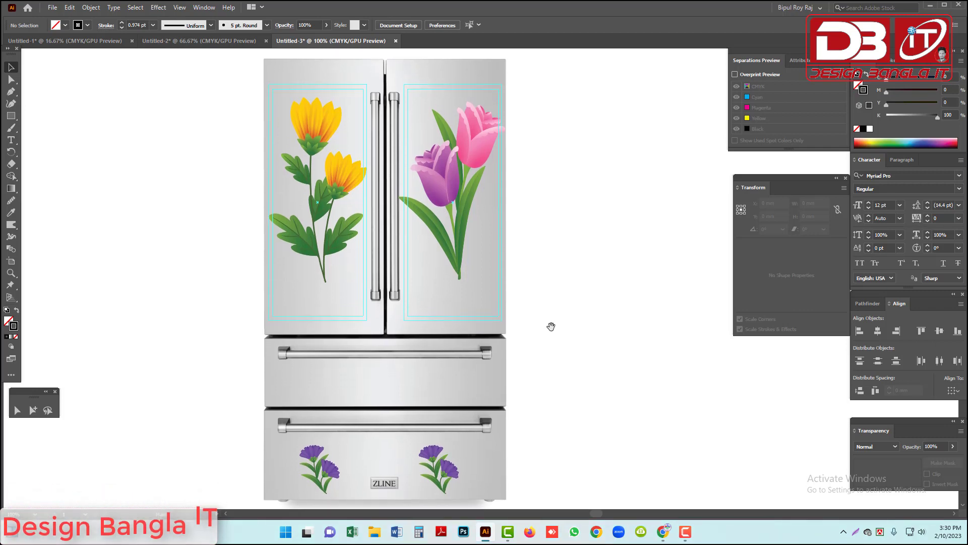
key("ctrl+minus")
scroll(631, 309, "right", 2)
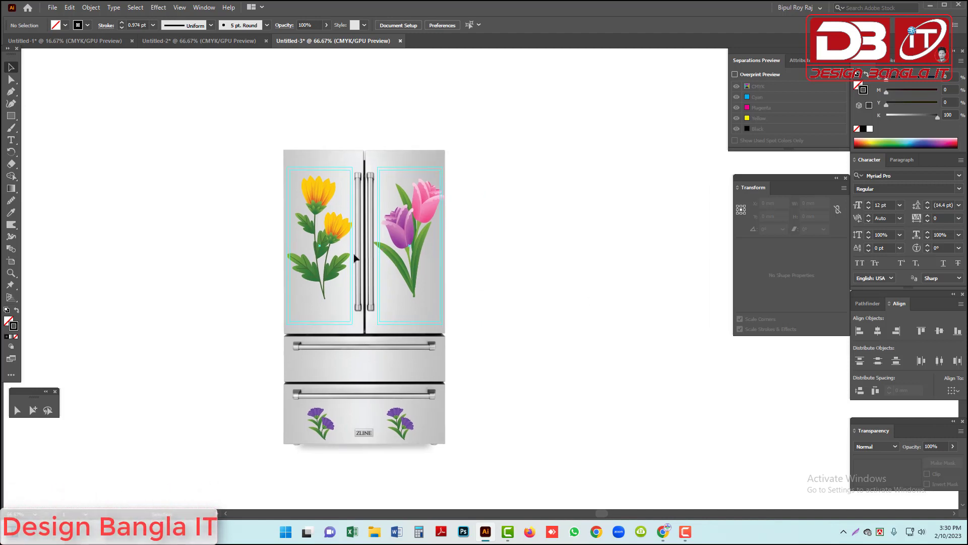
left_click_drag(242, 132, 500, 484)
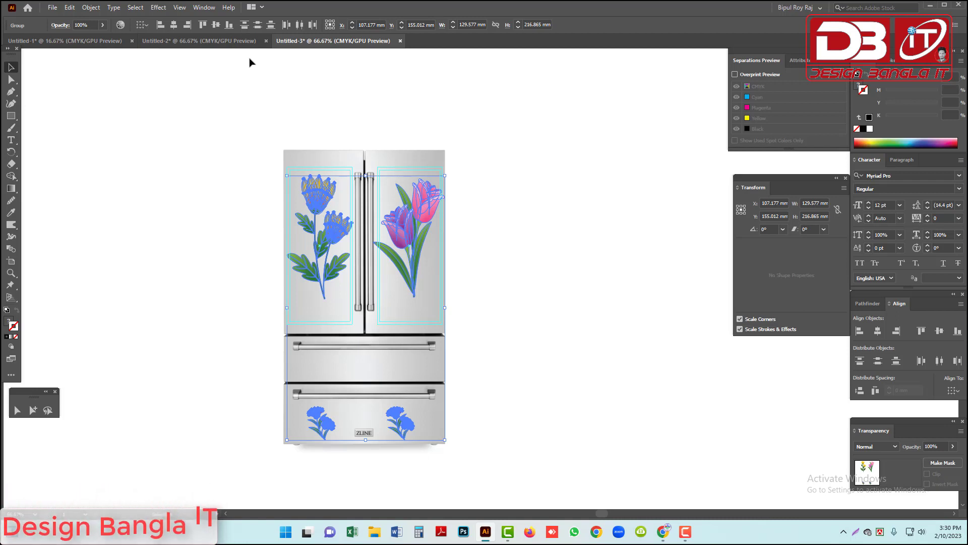
Switch to the door document and place the yellow flower in the door's upper panel and the tulips in the lower panel.
left_click(244, 42)
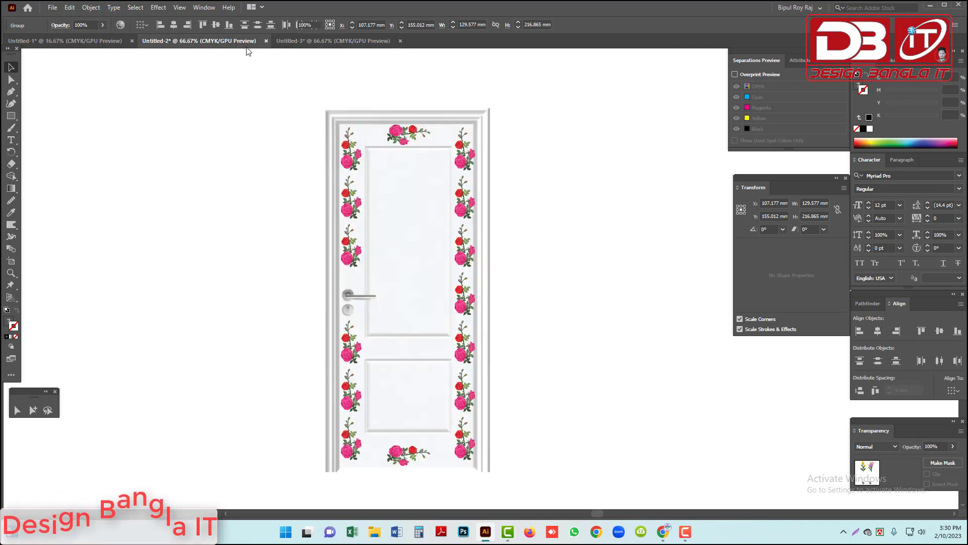
key("ctrl+v")
left_click(285, 114)
Select the flower artwork on the door to review it, and look over the plate and refrigerator documents.
left_click_drag(276, 104, 535, 503)
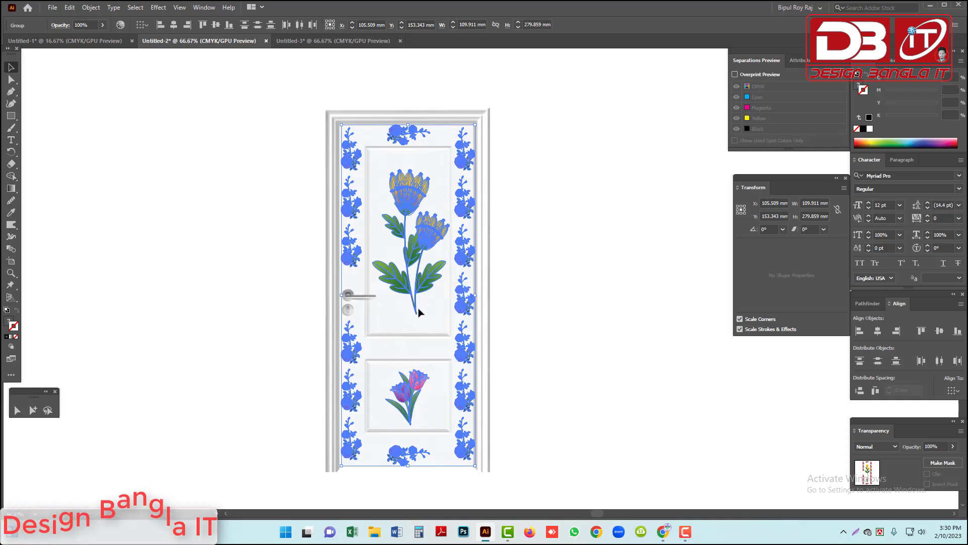
left_click(551, 293)
left_click(432, 246)
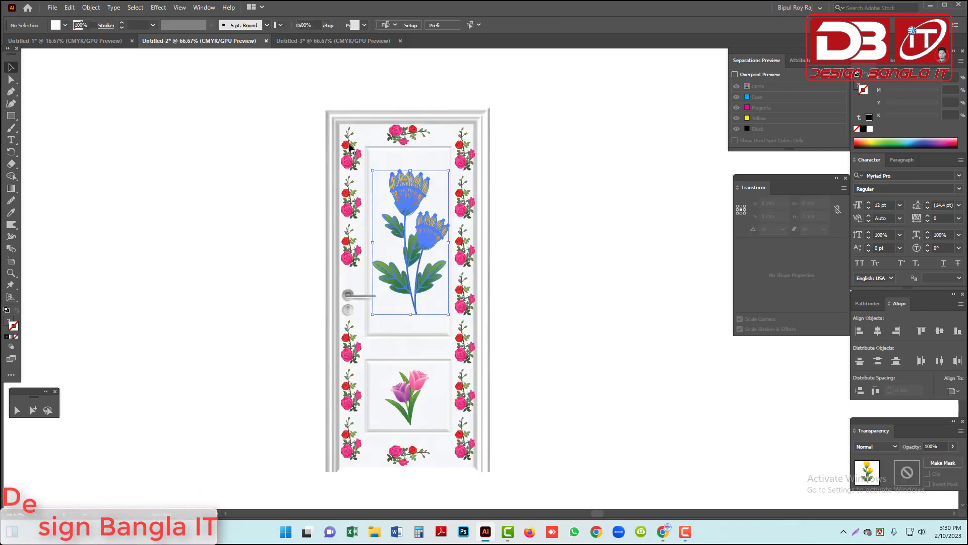
left_click(346, 249)
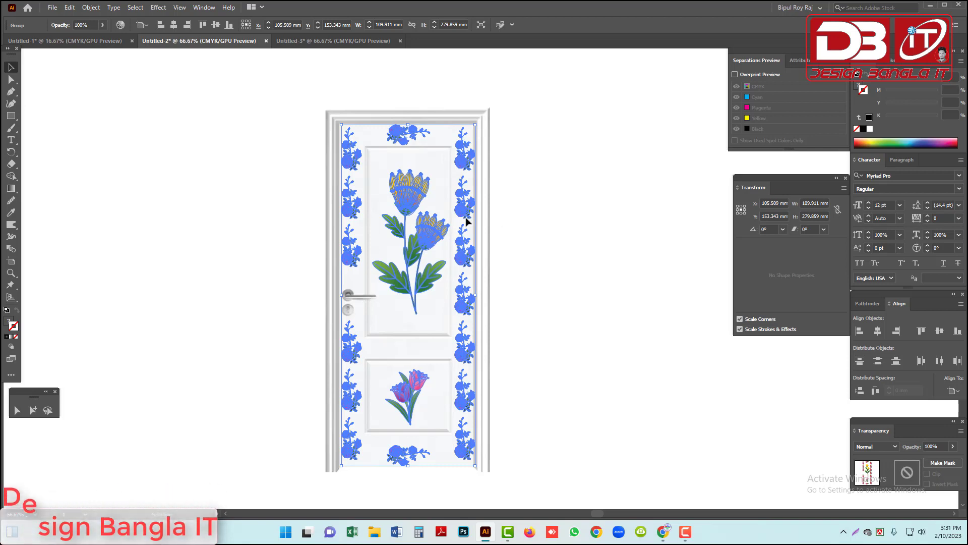
left_click(105, 41)
left_click(288, 41)
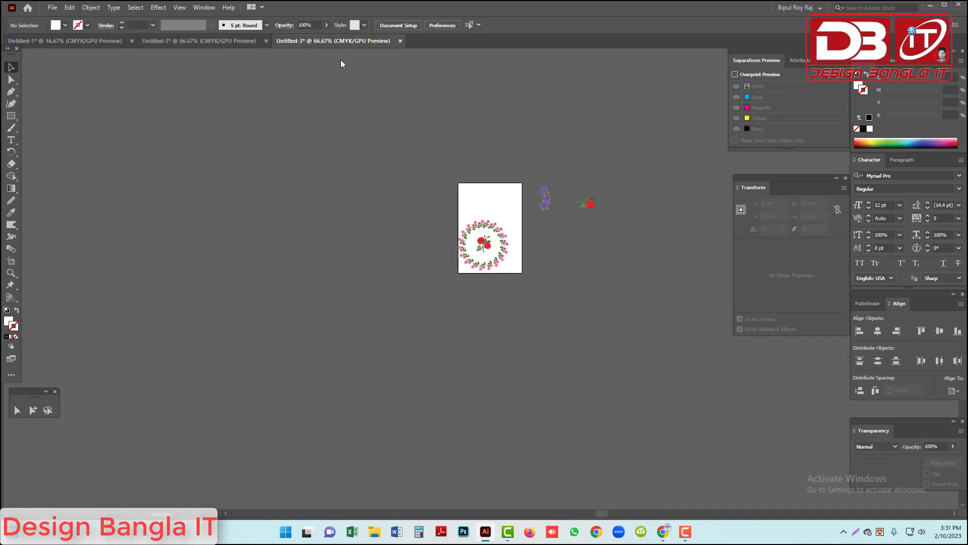